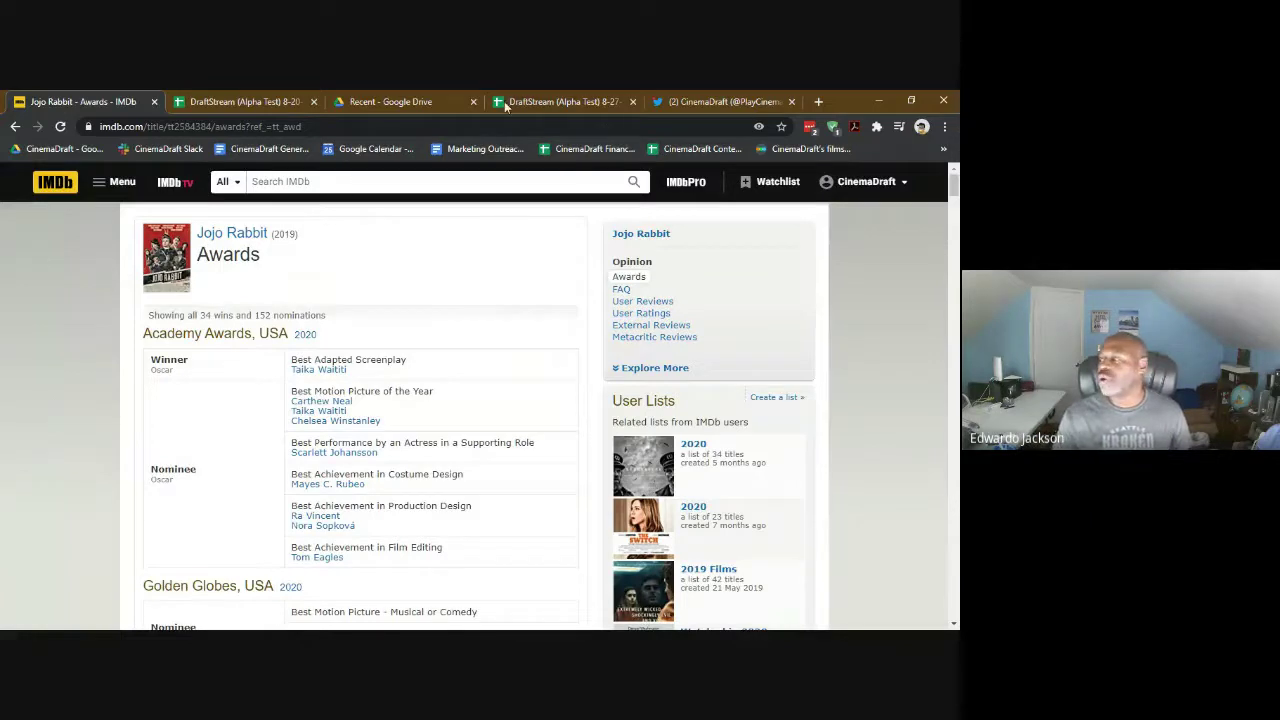
# Open the HenrYYZ lineup from the DraftStream (Alpha Test) 8-20-20 Scores sheet and highlight the actor types of its two The Vow actors.
pyautogui.click(718, 101)
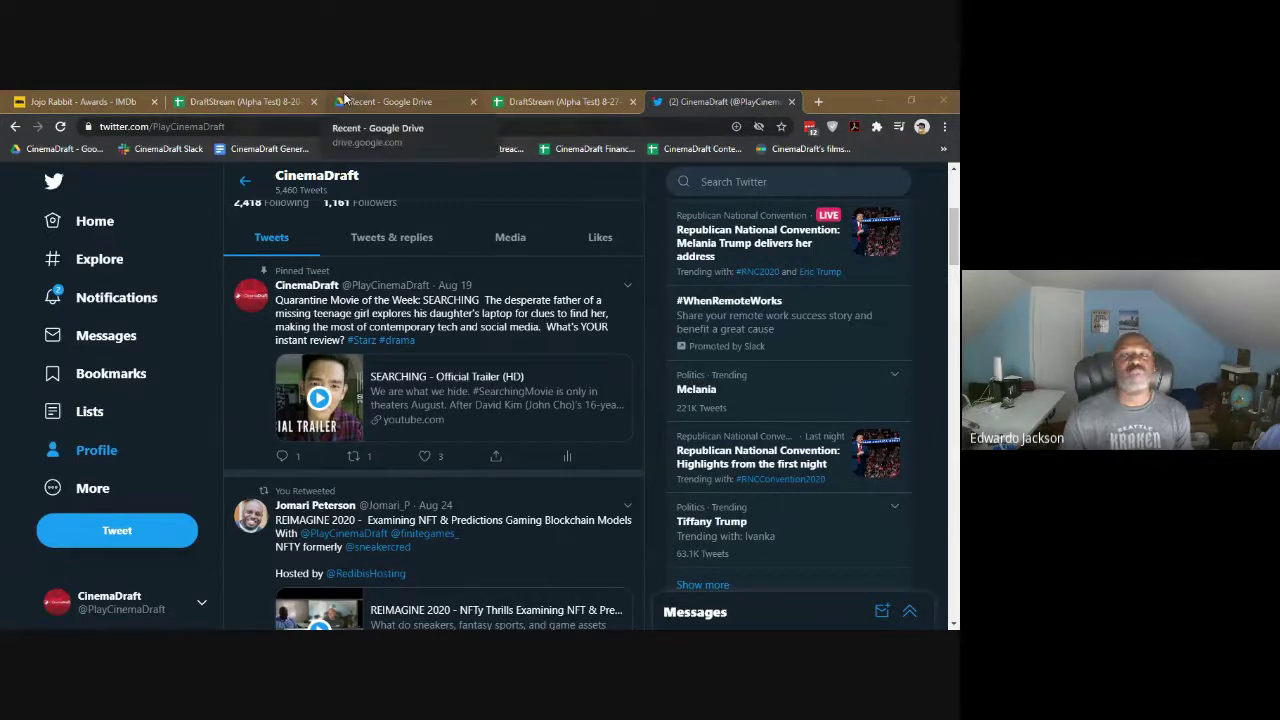
pyautogui.click(241, 100)
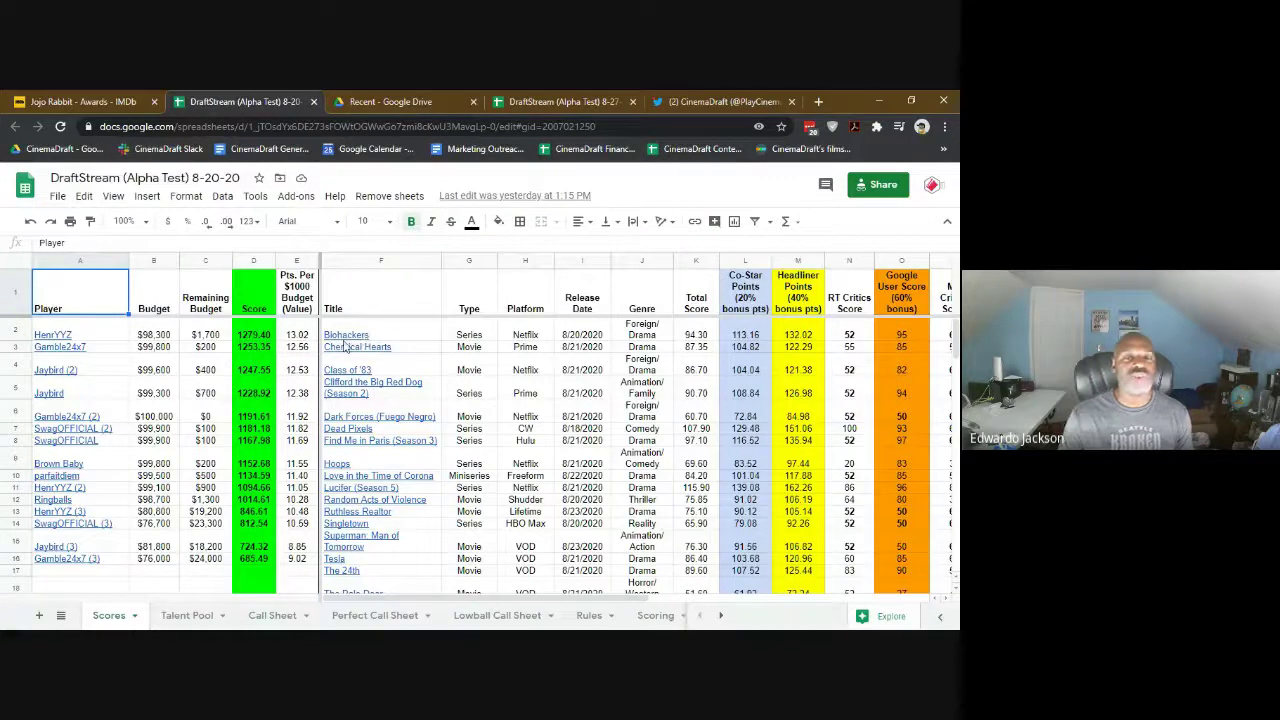
pyautogui.moveTo(345, 346)
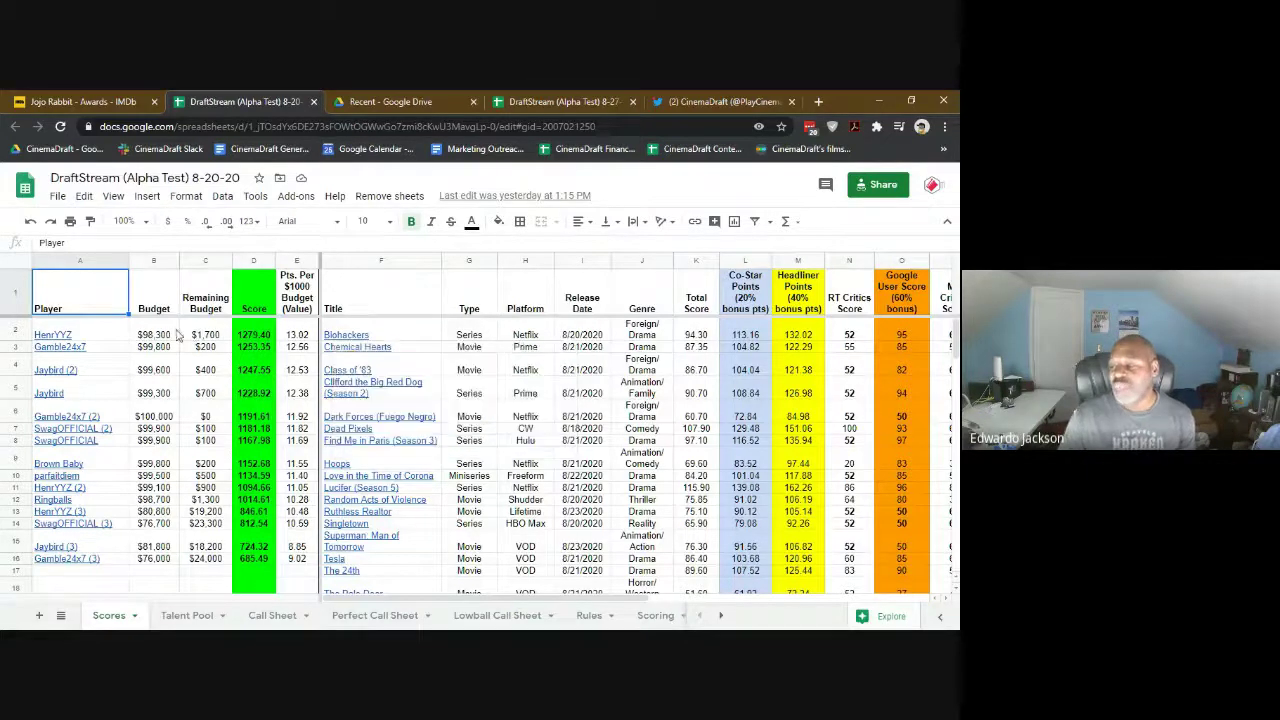
pyautogui.click(50, 334)
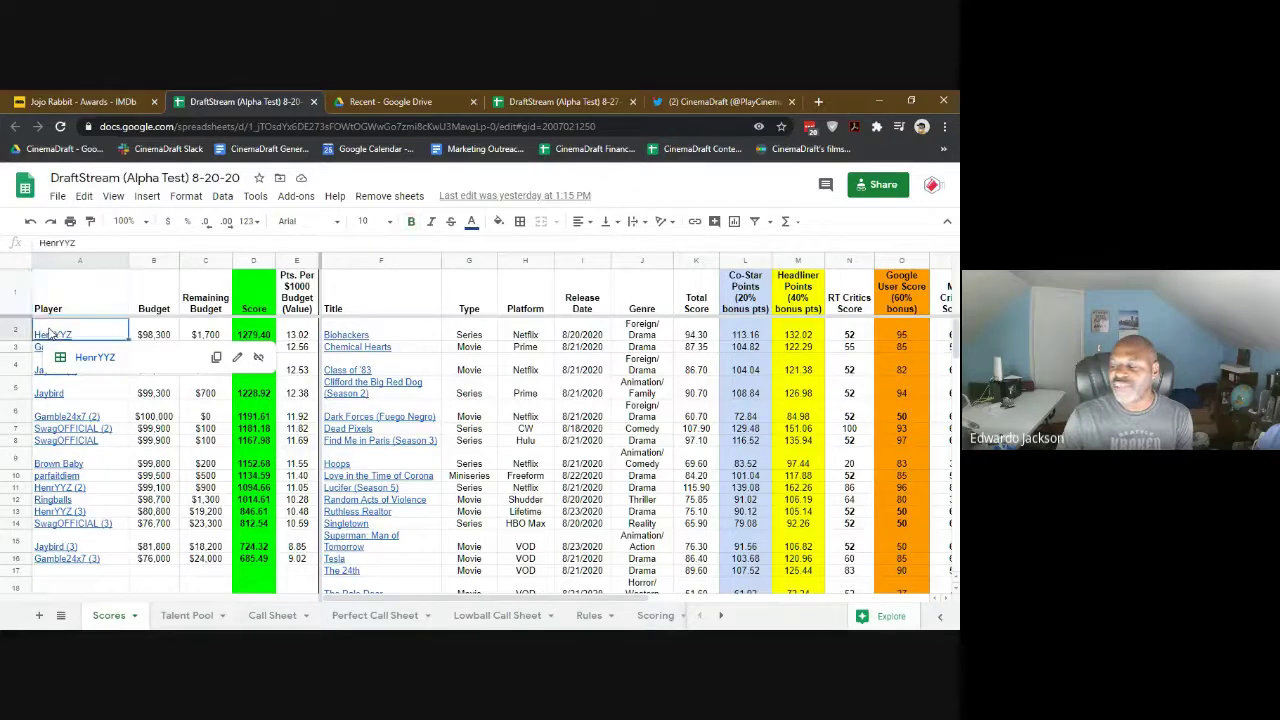
pyautogui.click(94, 358)
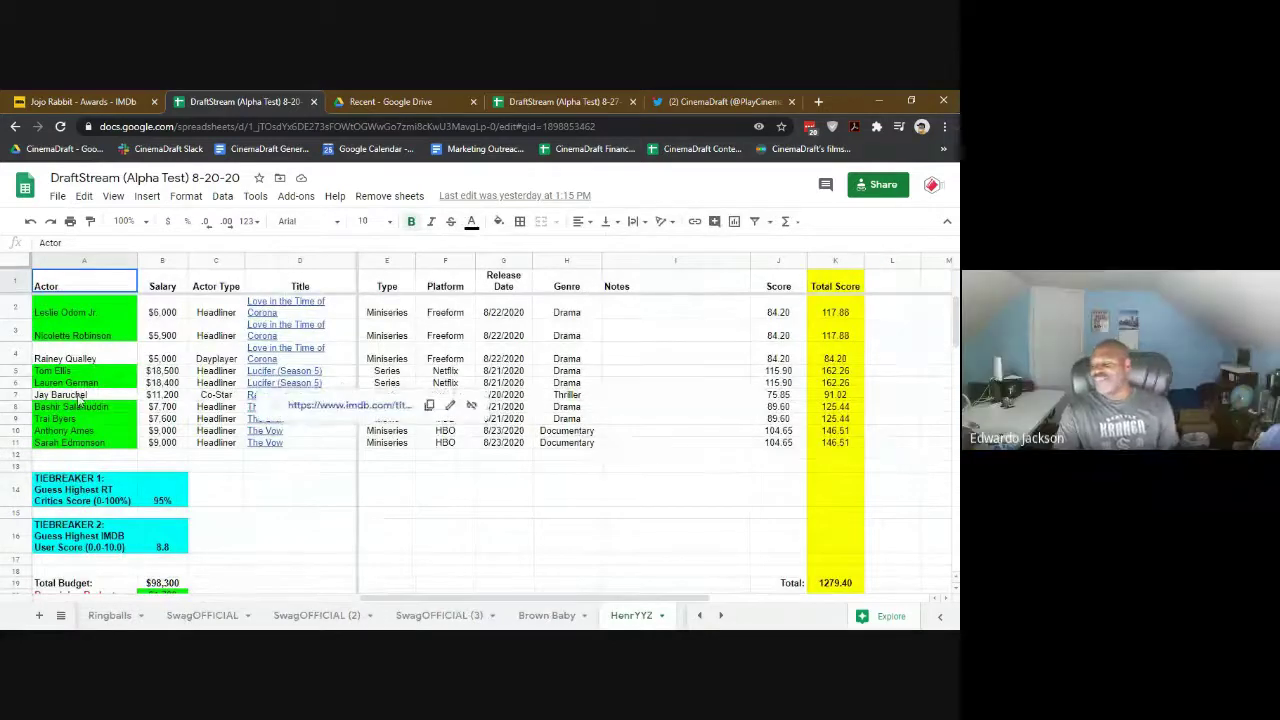
pyautogui.click(342, 480)
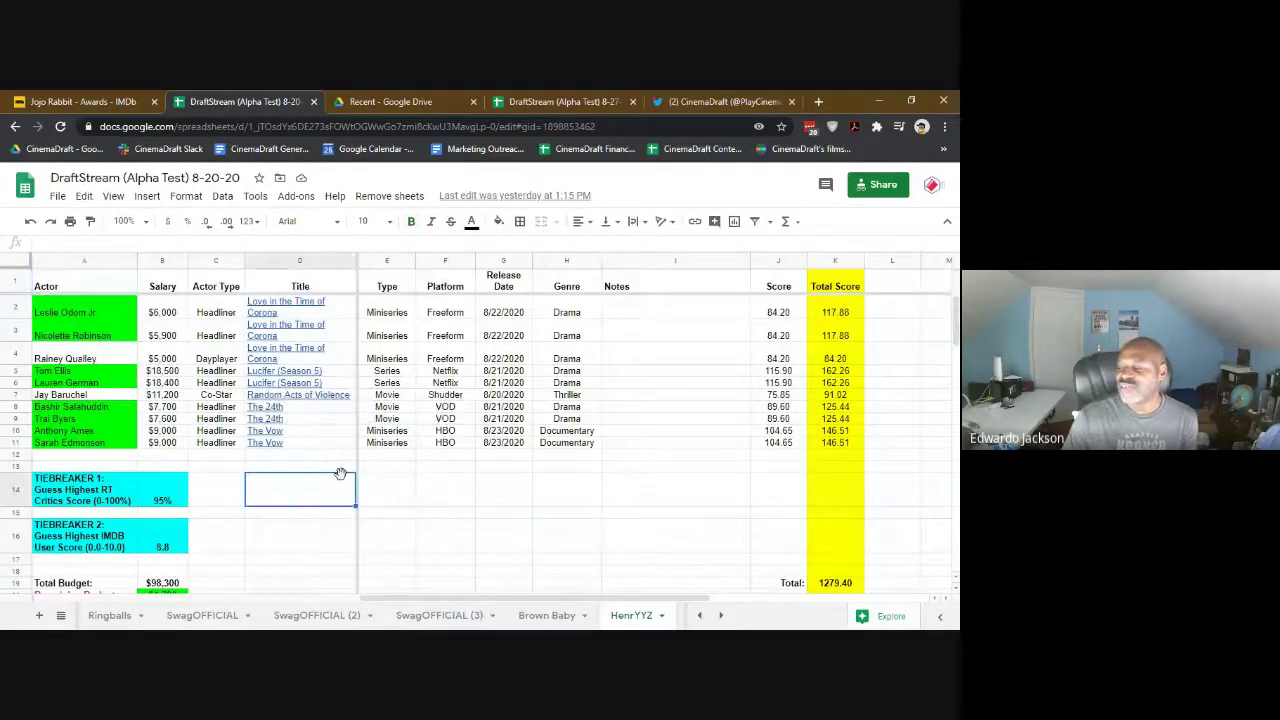
pyautogui.moveTo(194, 432); pyautogui.dragTo(207, 447)
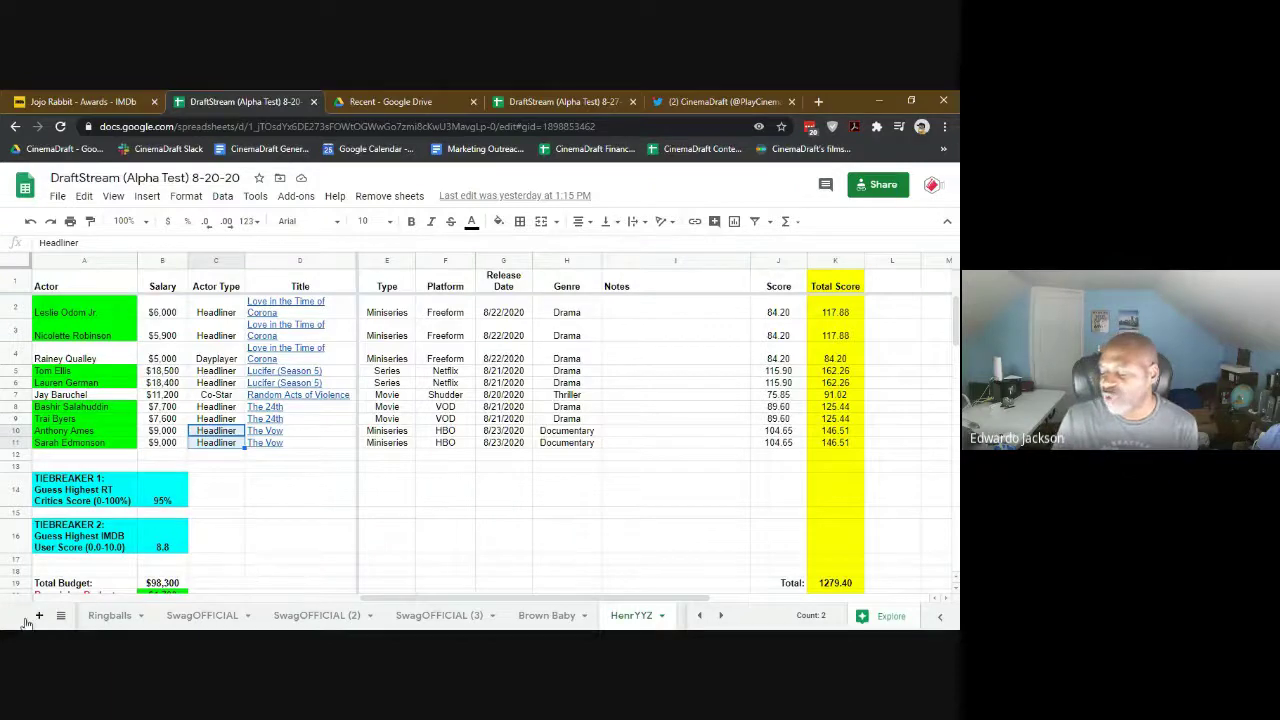
# Return to the Scores sheet and select the IMDb user score of The Vow.
pyautogui.click(60, 615)
pyautogui.scroll(5, 108, 487)
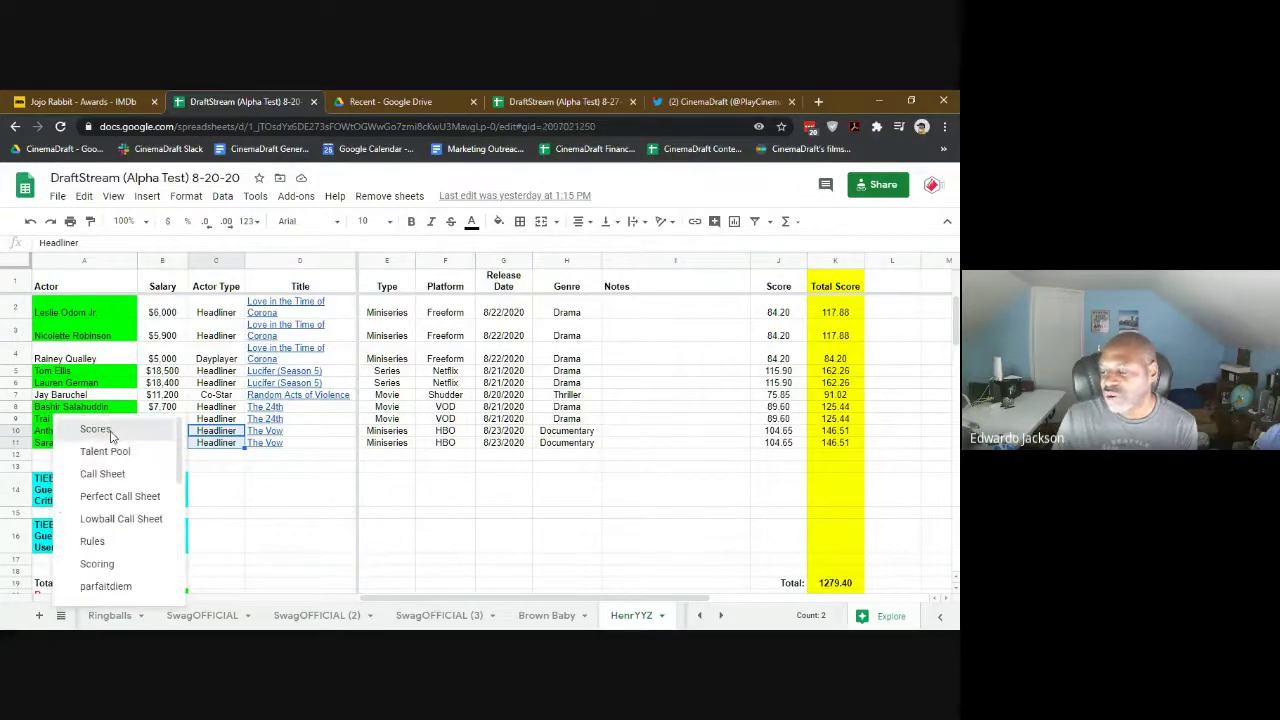
pyautogui.click(110, 433)
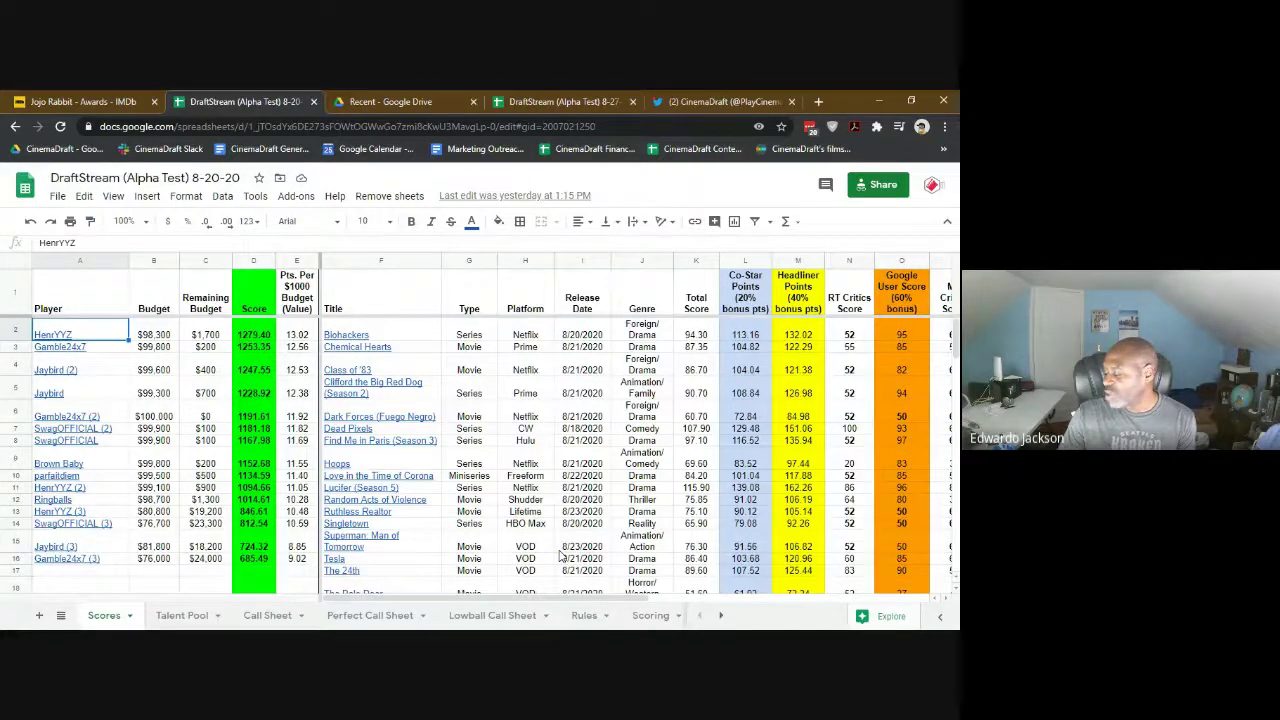
pyautogui.scroll(-2, 673, 601)
pyautogui.moveTo(673, 601); pyautogui.dragTo(716, 601)
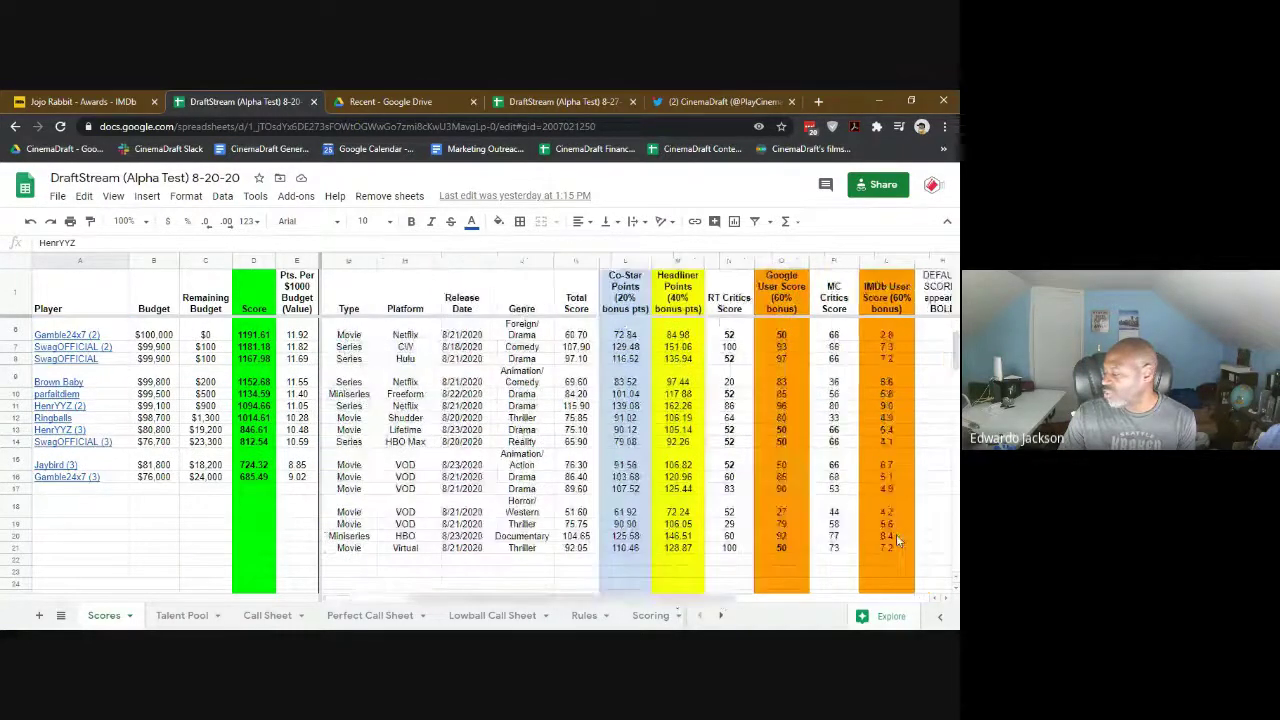
pyautogui.click(899, 537)
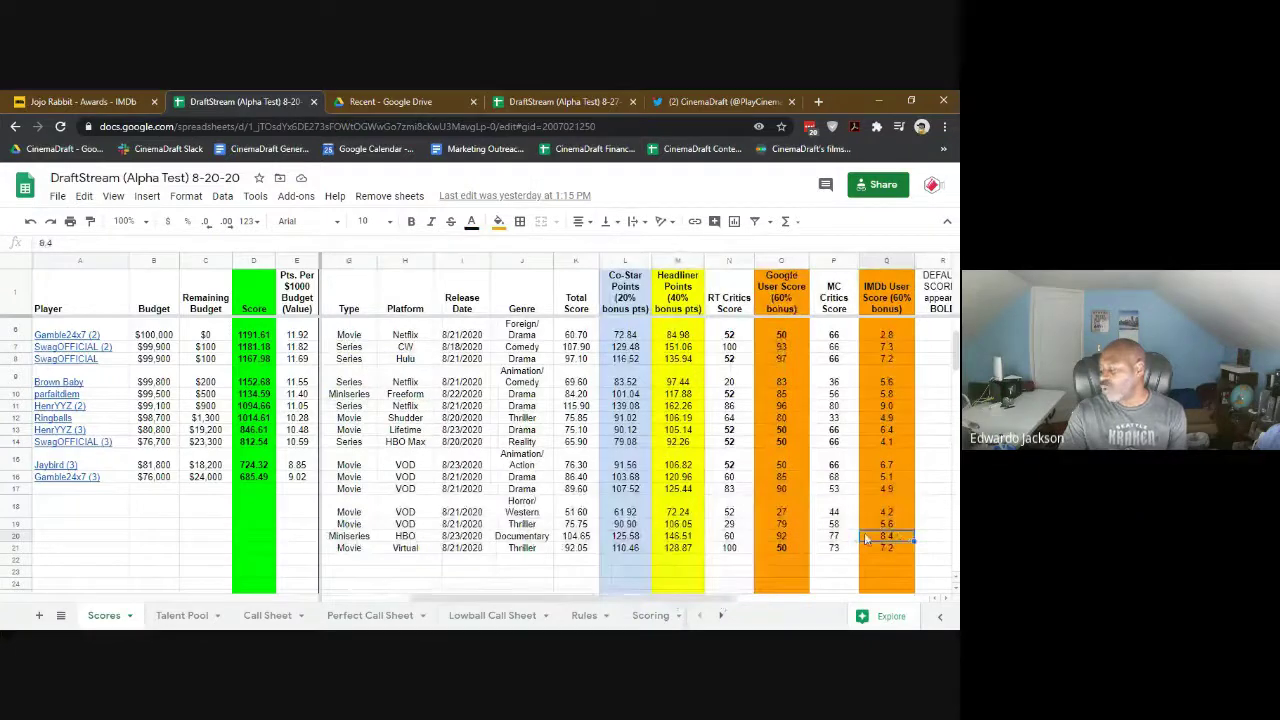
# Open the IMDb page of The Vow from its title link on the Scores sheet and enlarge the poster.
pyautogui.moveTo(580, 603); pyautogui.dragTo(490, 603)
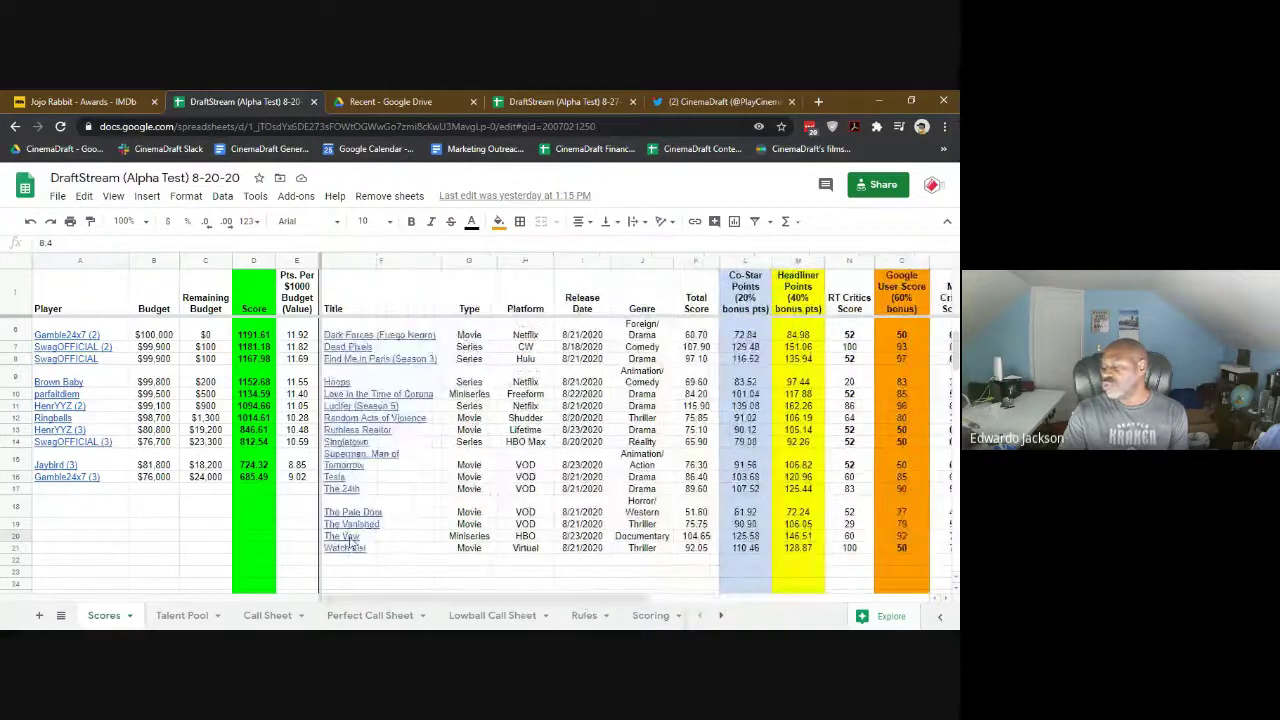
pyautogui.click(338, 540)
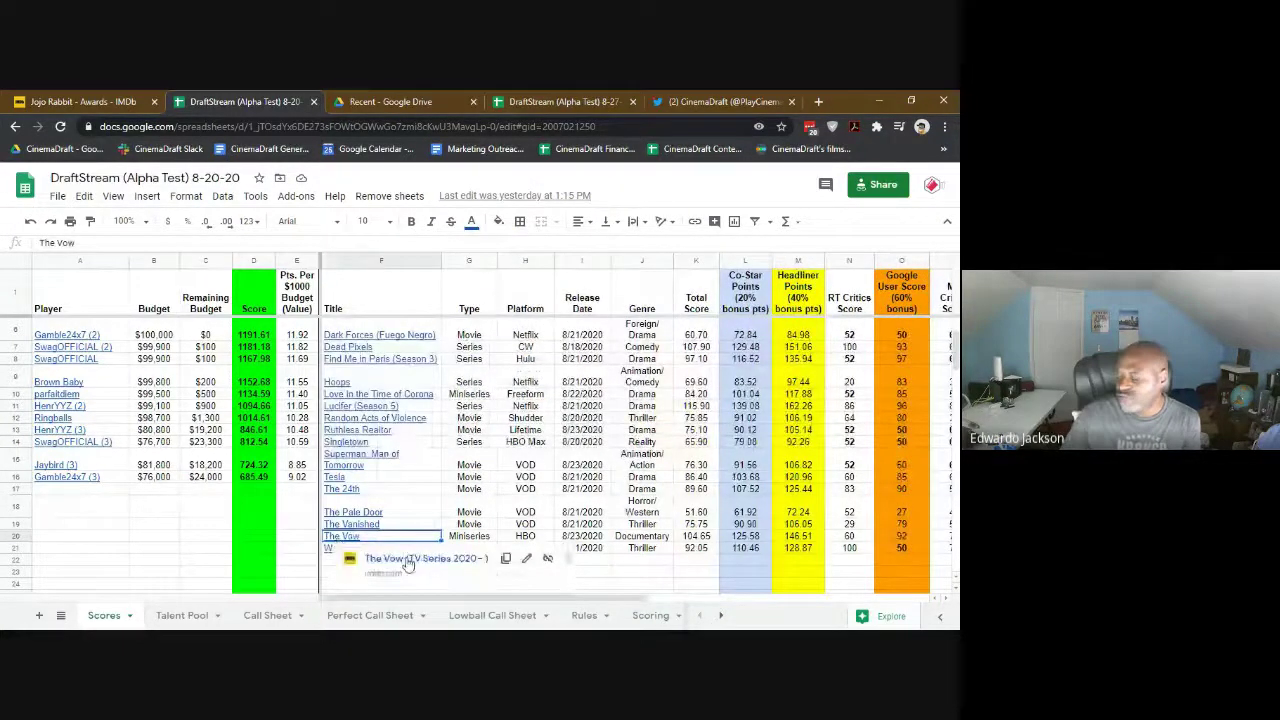
pyautogui.click(406, 556)
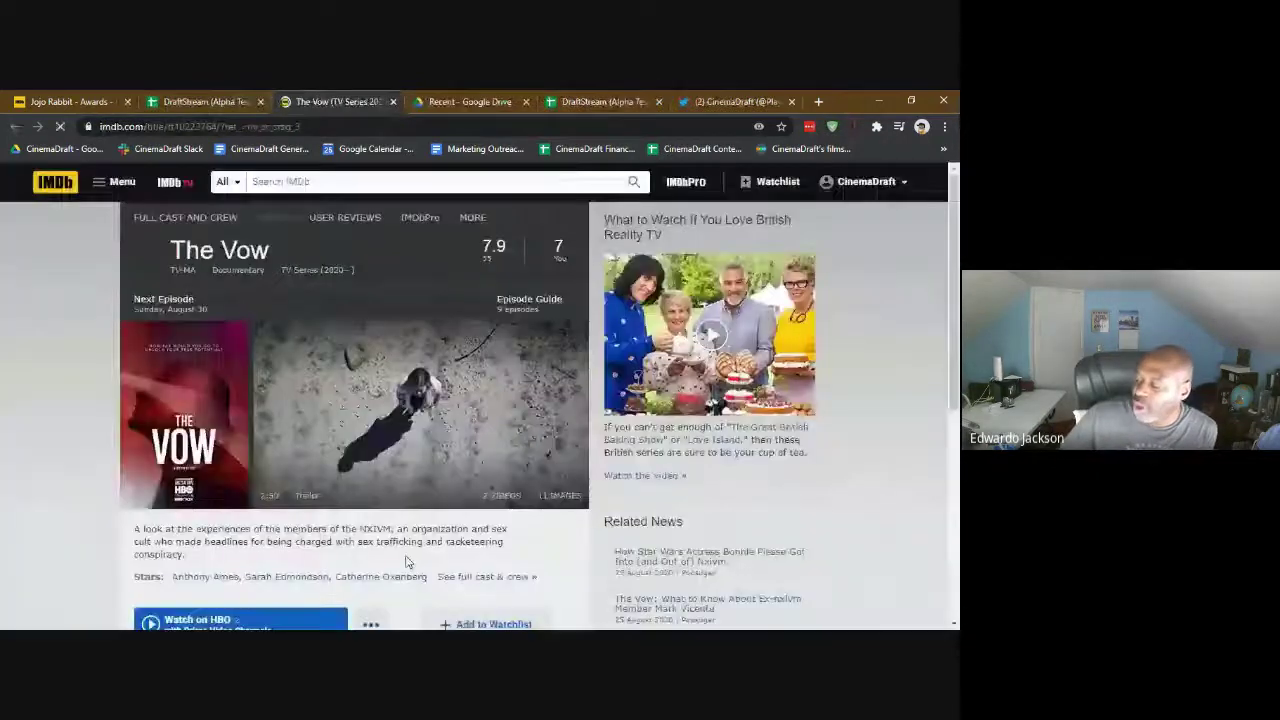
pyautogui.click(187, 436)
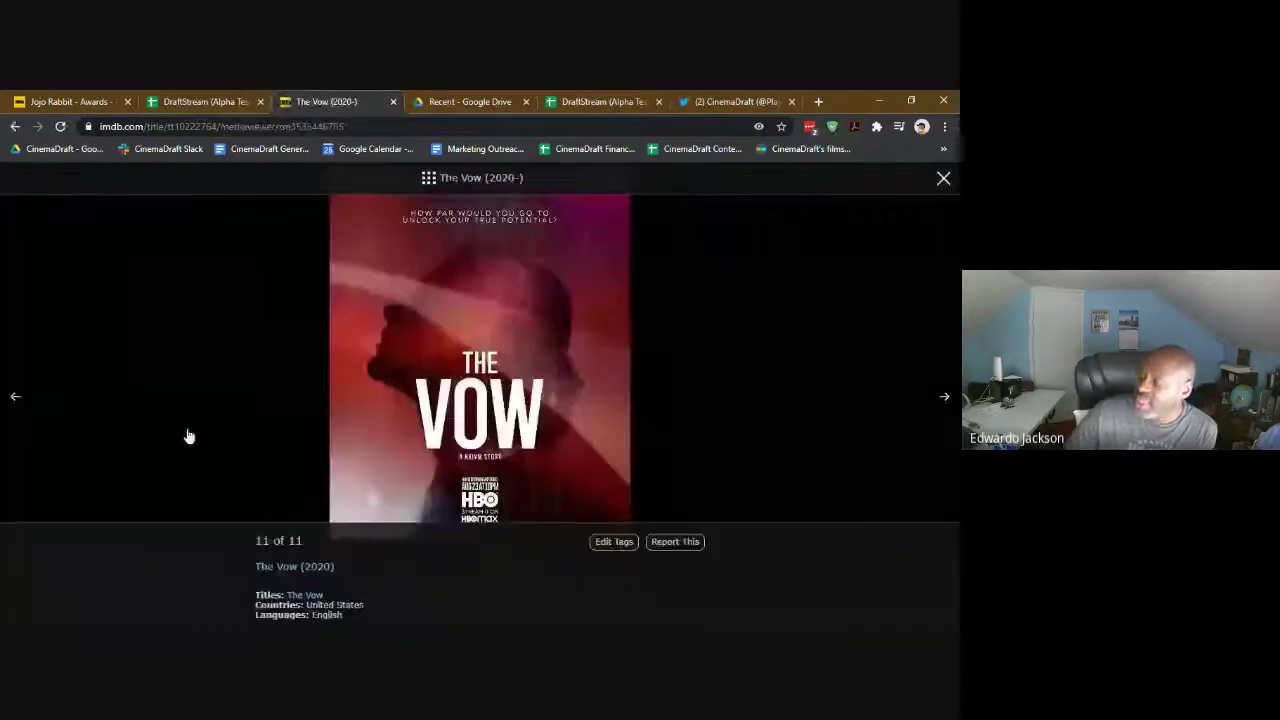
# Go back to the HenrYYZ lineup in the 8-20-20 spreadsheet and highlight the actor types for The 24th and Lucifer (Season 5).
pyautogui.click(214, 101)
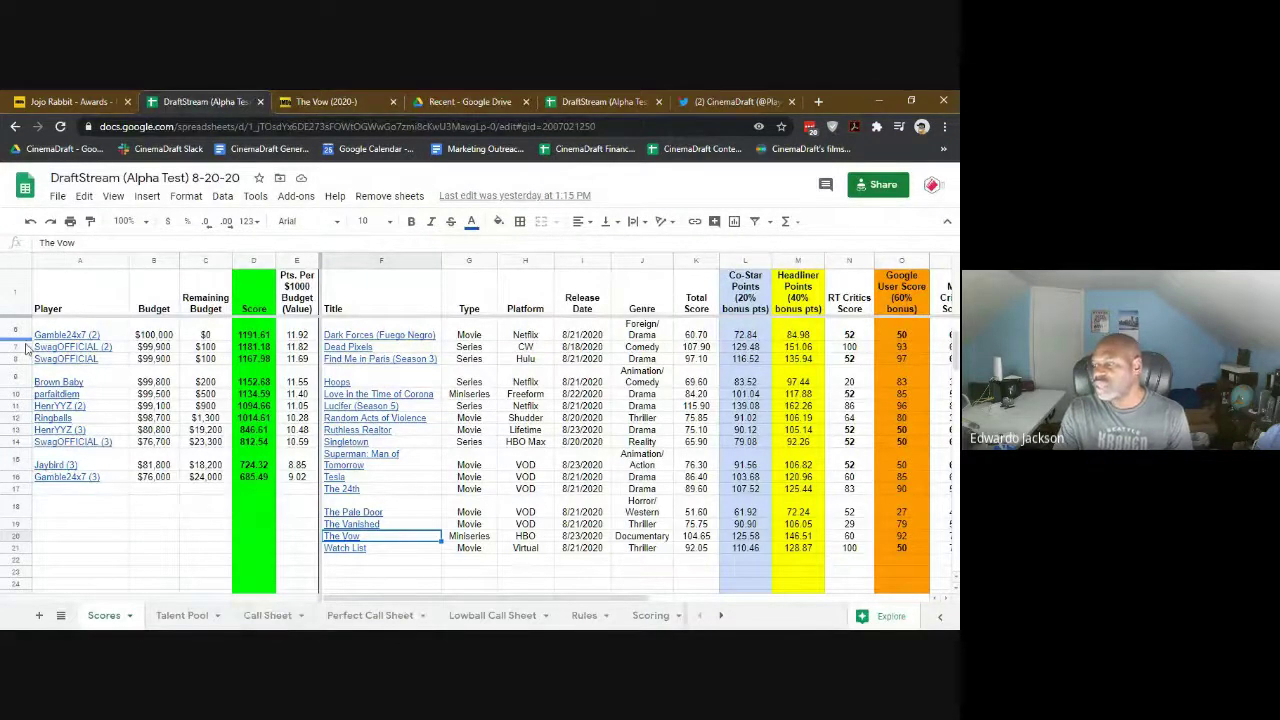
pyautogui.scroll(2, 72, 373)
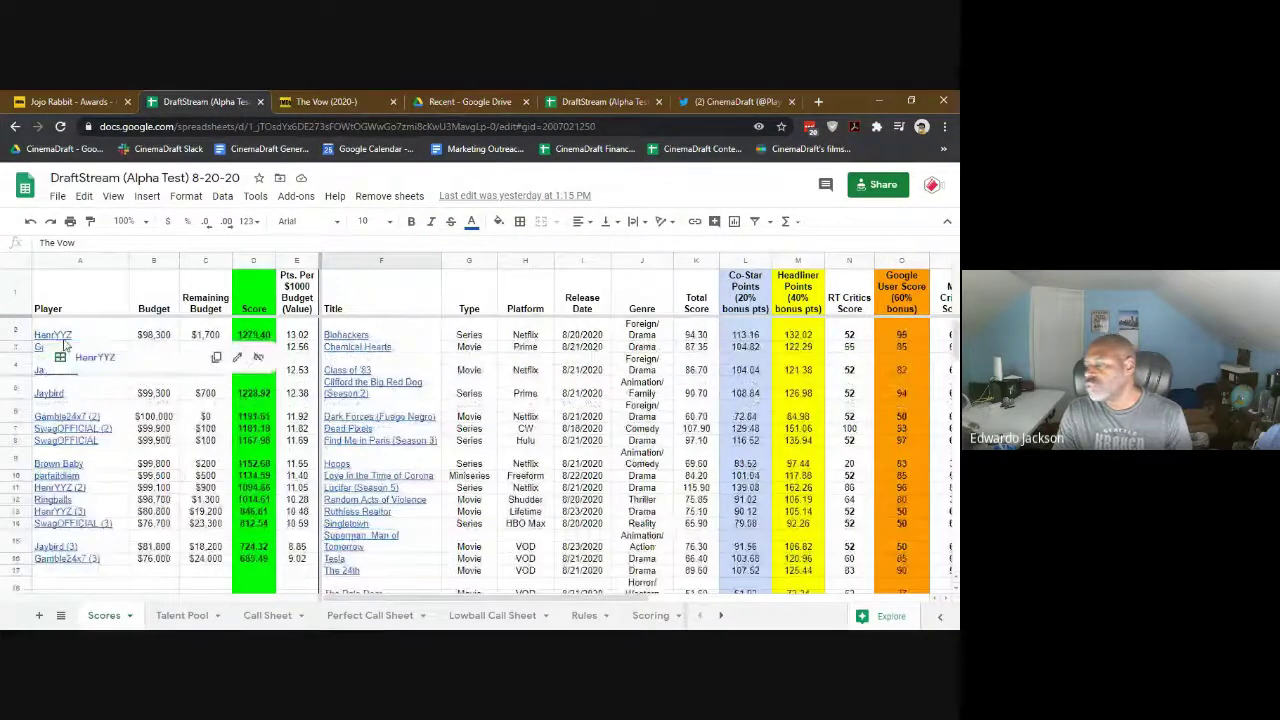
pyautogui.click(52, 335)
pyautogui.click(85, 357)
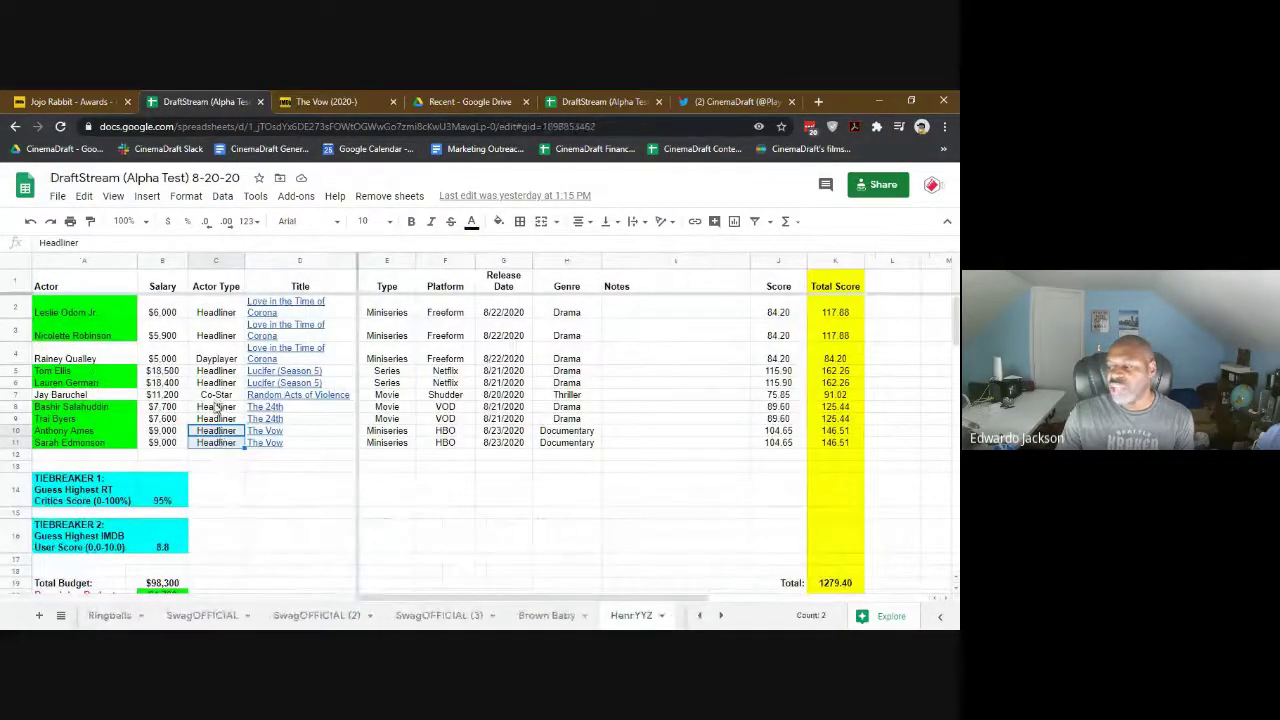
pyautogui.moveTo(216, 406); pyautogui.dragTo(218, 420)
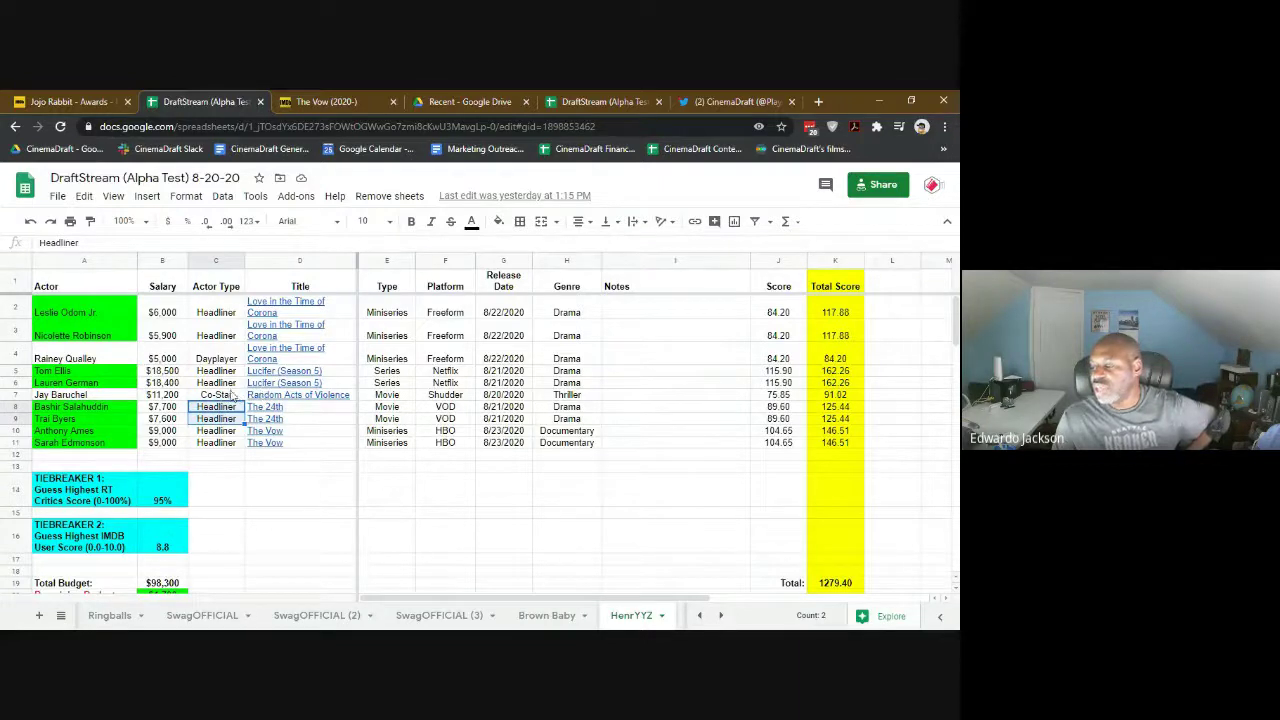
pyautogui.moveTo(215, 371); pyautogui.dragTo(216, 384)
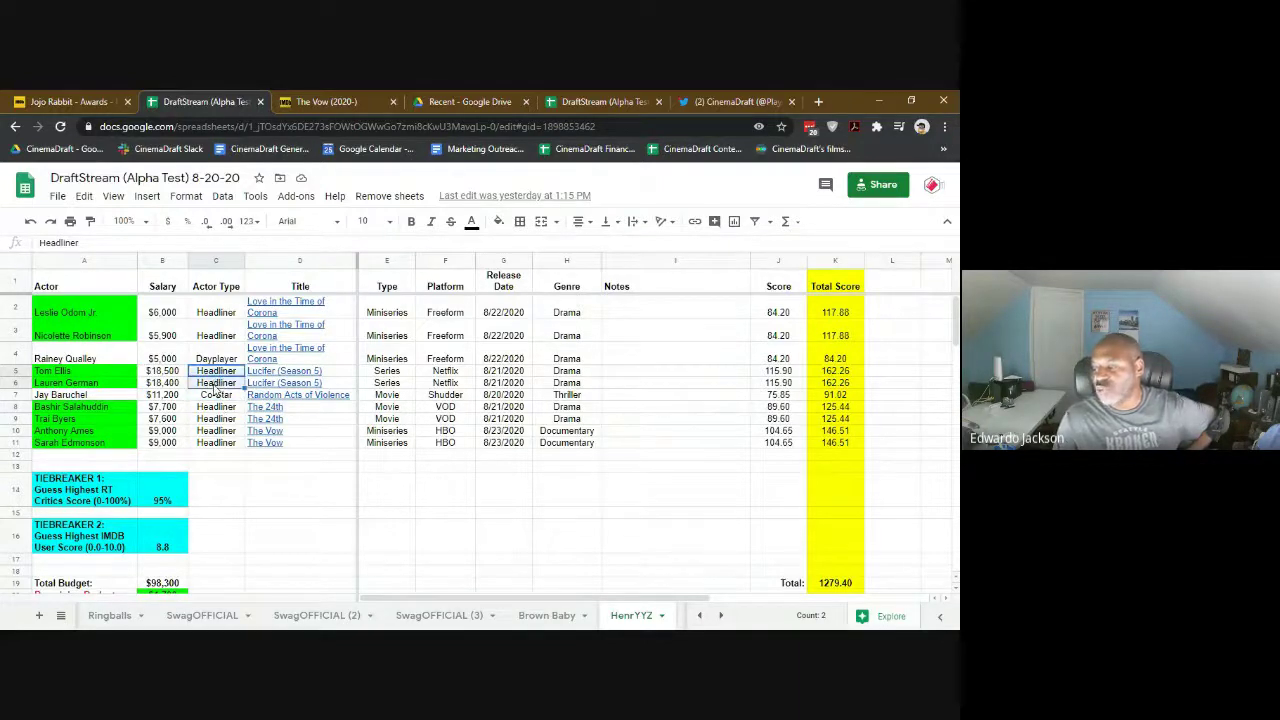
# Examine the salaries, base score and total scores of the two Lucifer (Season 5) actors in the lineup.
pyautogui.click(167, 374)
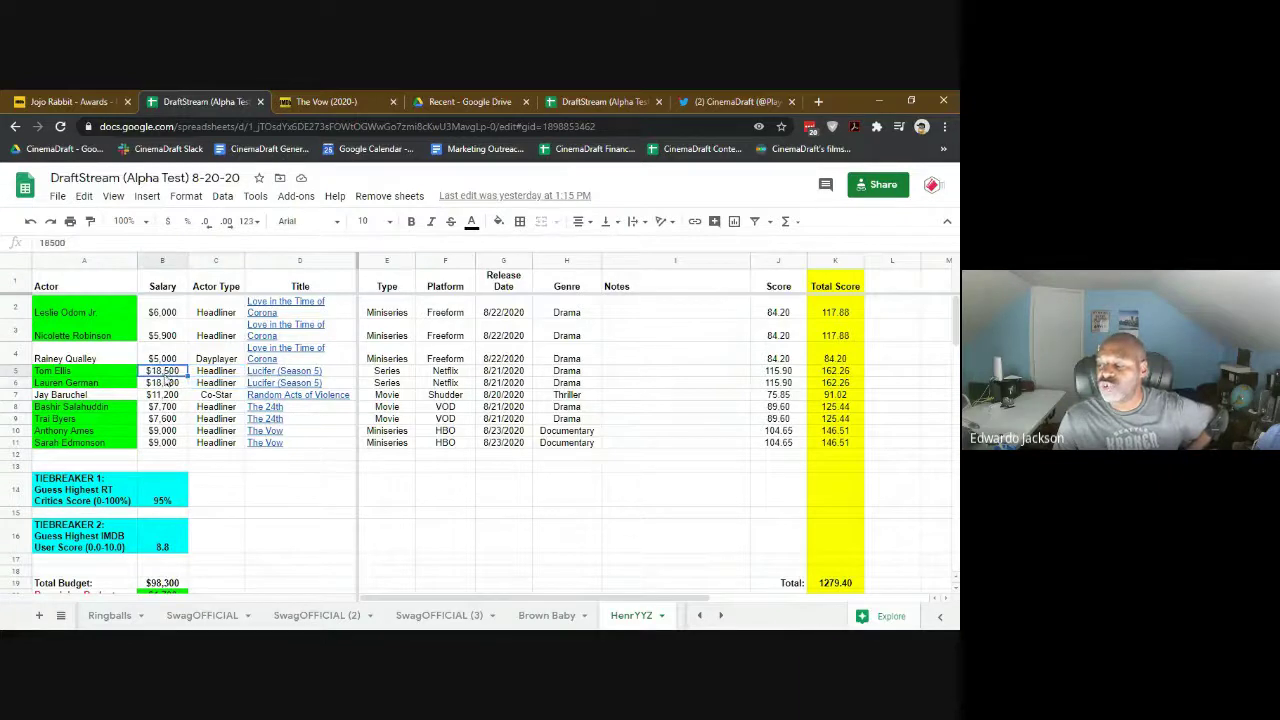
pyautogui.click(168, 386)
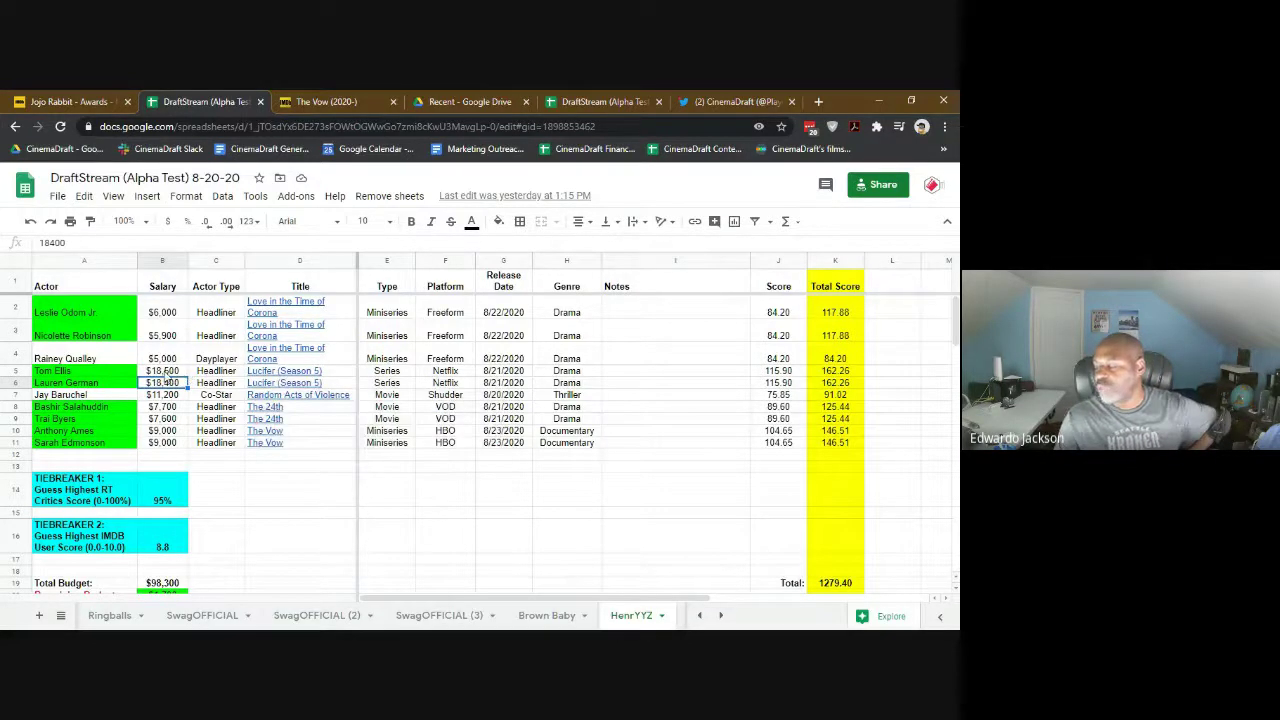
pyautogui.click(781, 371)
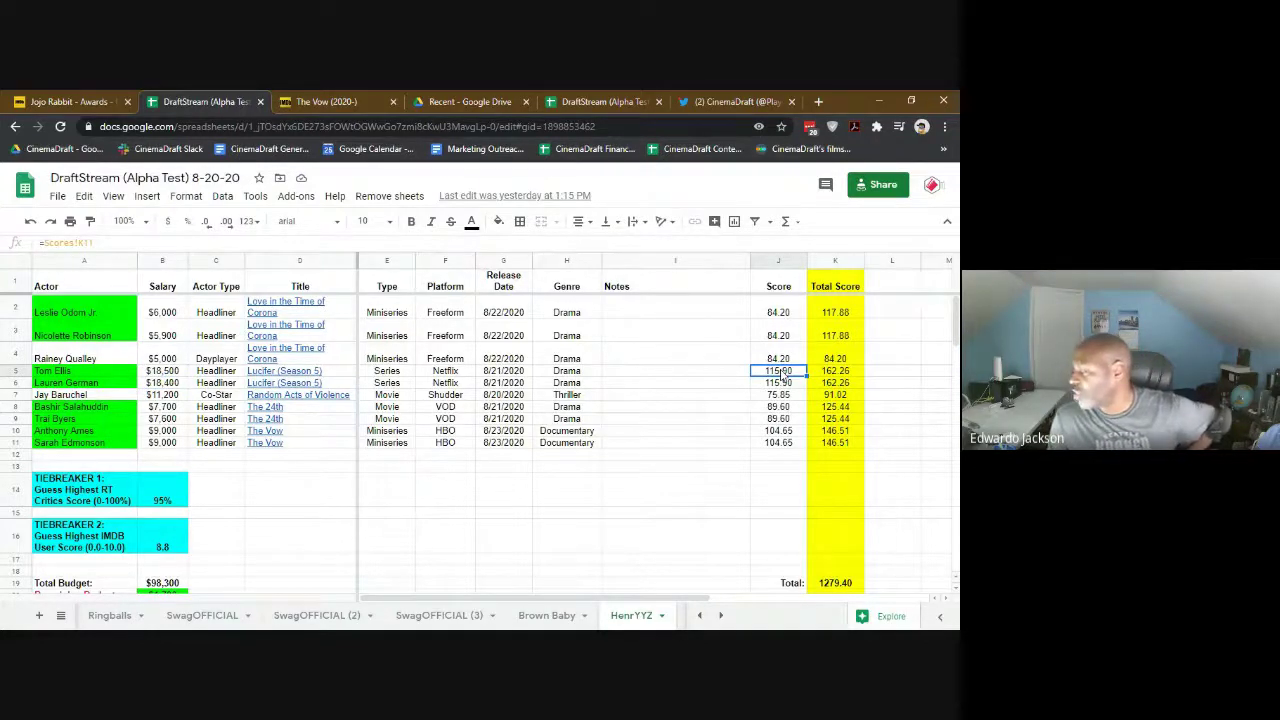
pyautogui.click(834, 373)
pyautogui.moveTo(835, 388); pyautogui.dragTo(835, 388)
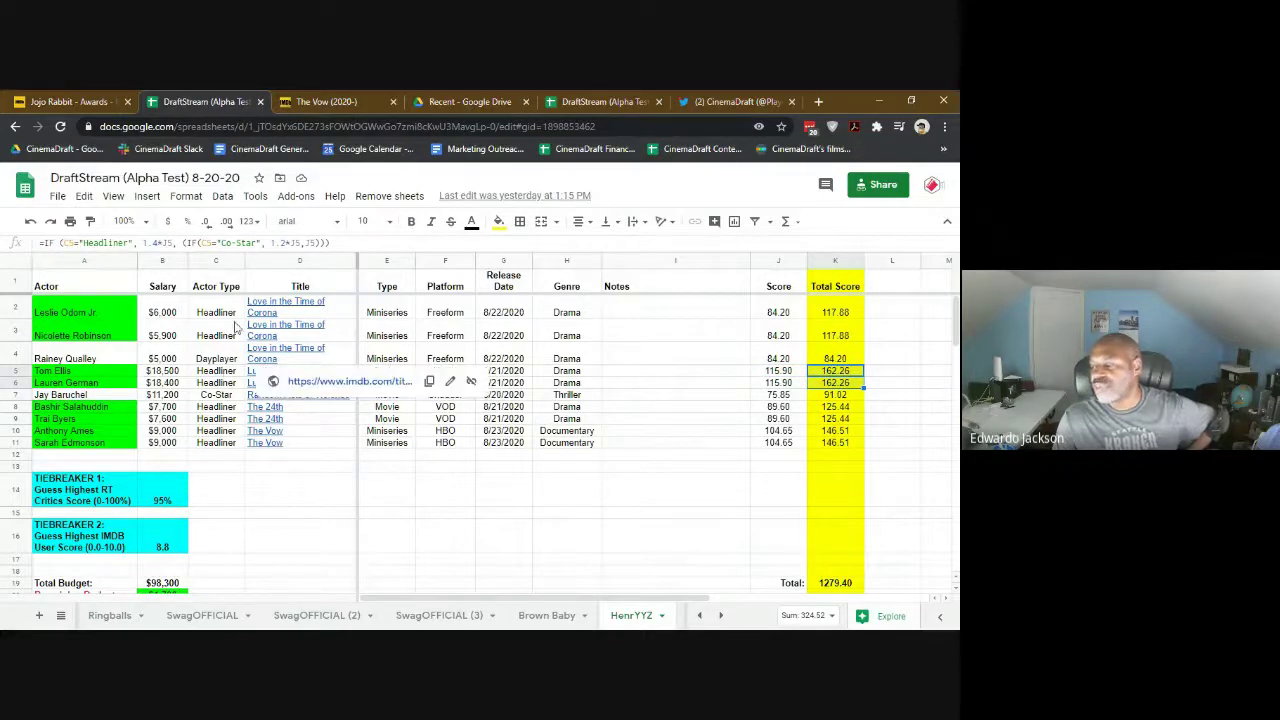
# Highlight the Love in the Time of Corona picks in the lineup and that title's row through IMDb user score on the Scores sheet.
pyautogui.moveTo(203, 312); pyautogui.dragTo(220, 360)
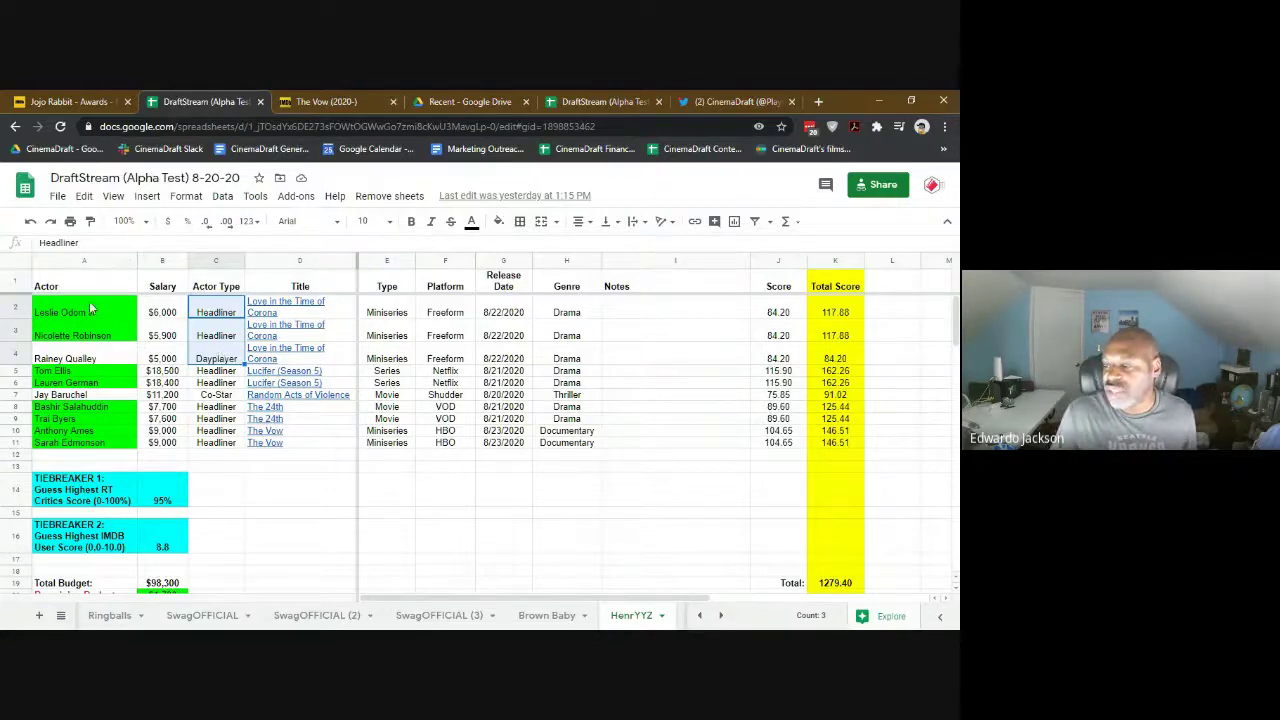
pyautogui.moveTo(92, 312); pyautogui.dragTo(96, 333)
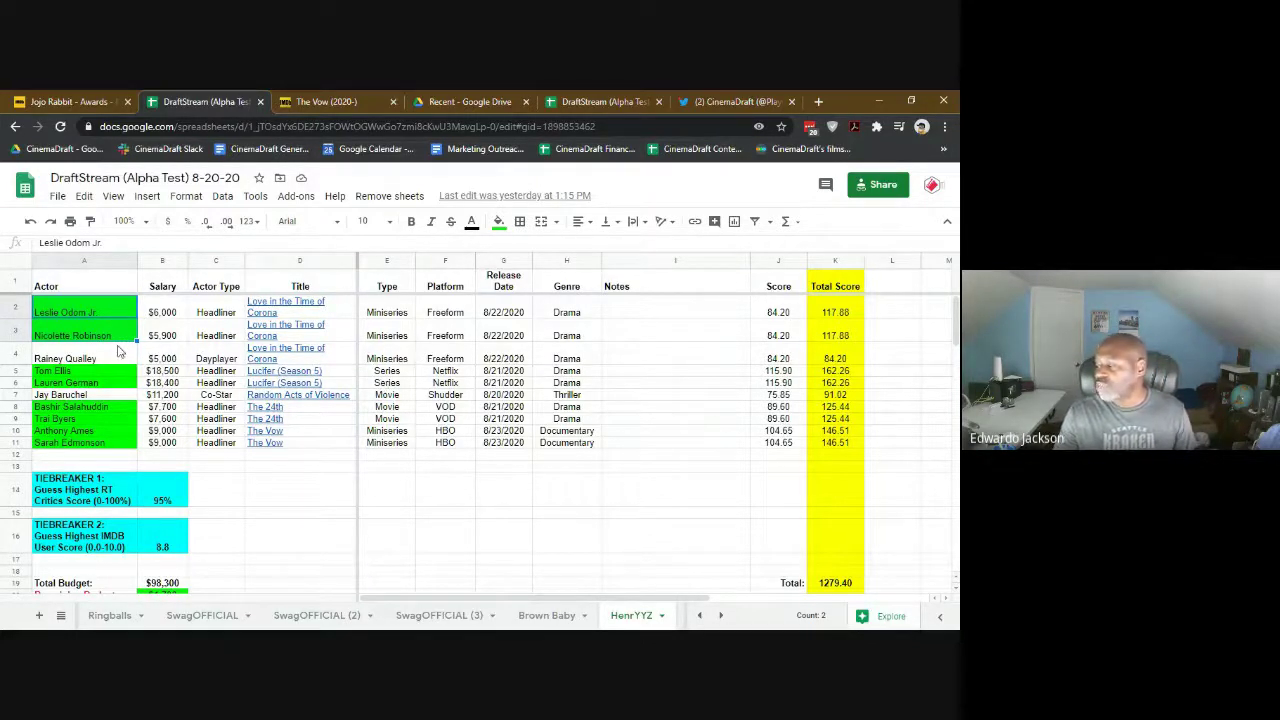
pyautogui.click(62, 615)
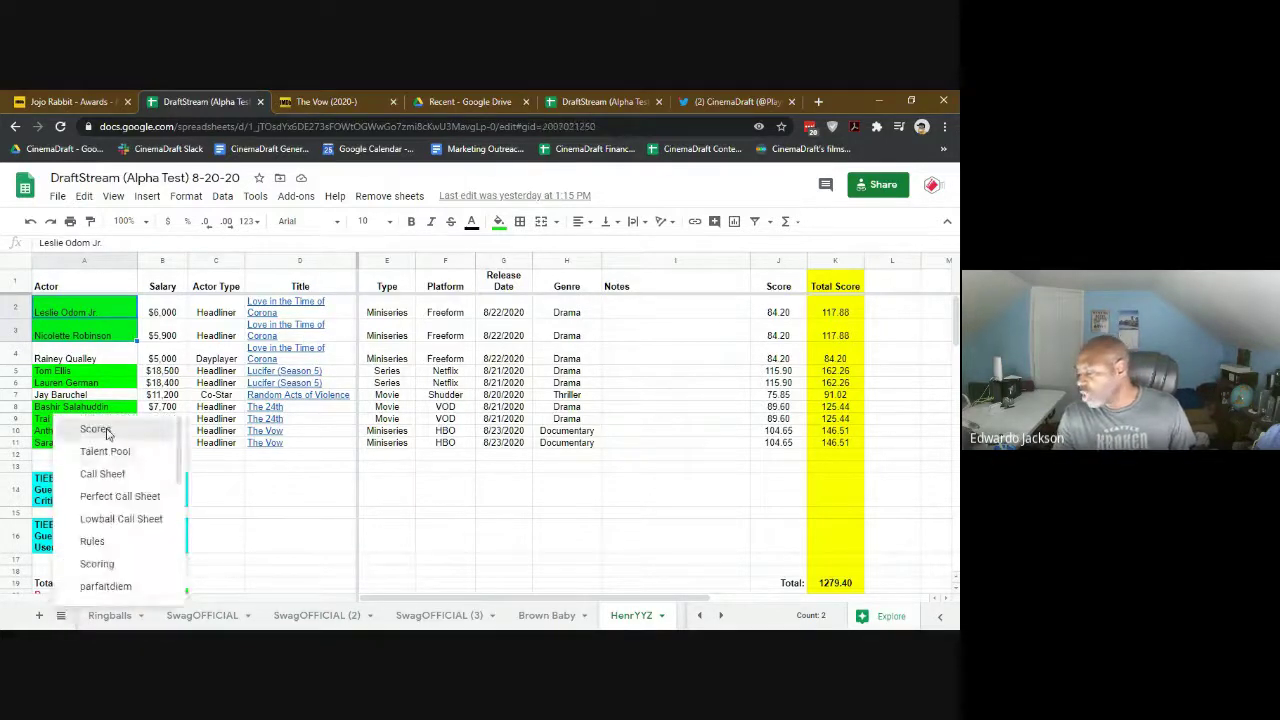
pyautogui.click(107, 432)
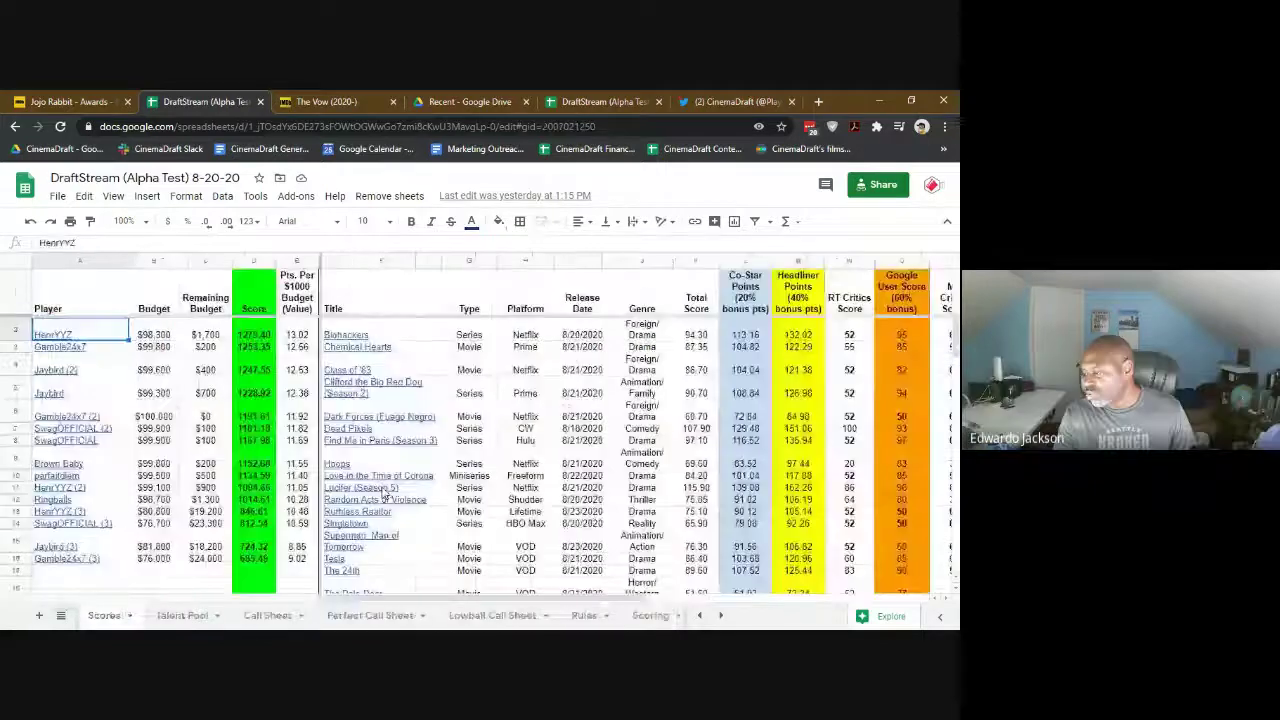
pyautogui.scroll(-2, 384, 495)
pyautogui.moveTo(378, 394); pyautogui.dragTo(868, 401)
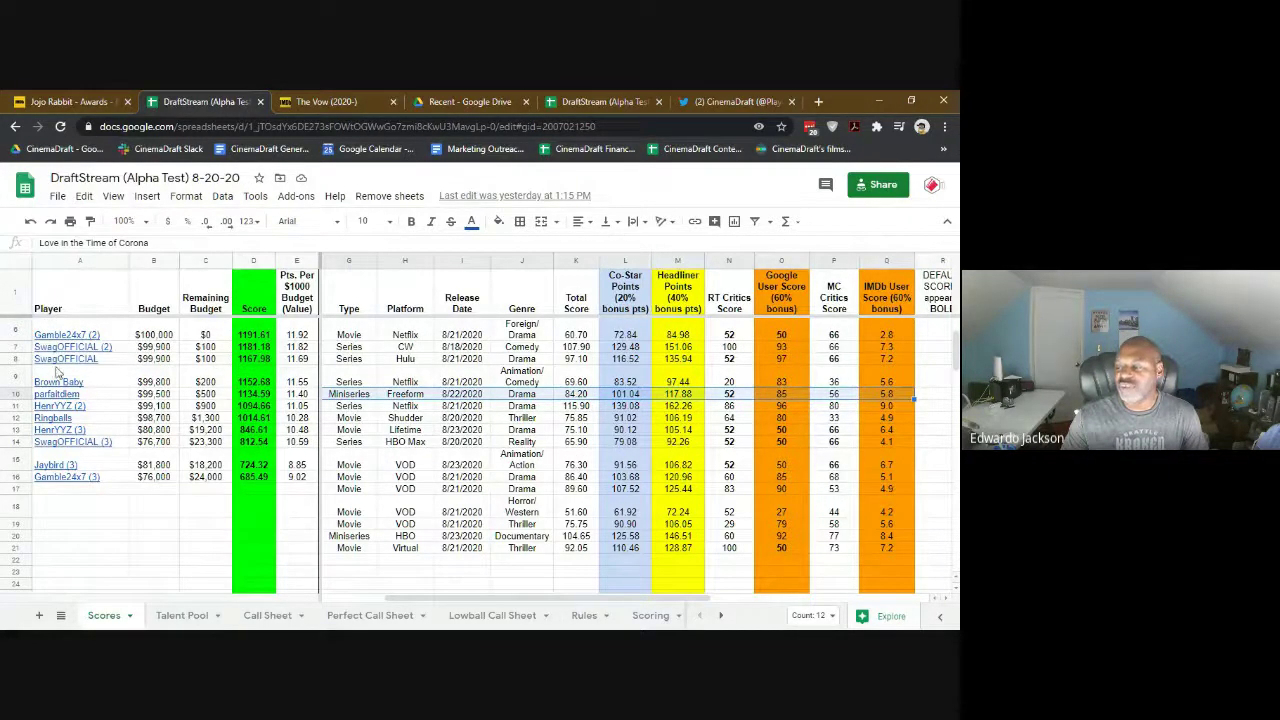
# Point out the first and last entries in the Scores player list and open the Gamble24x7 (3) lineup sheet.
pyautogui.scroll(2, 90, 406)
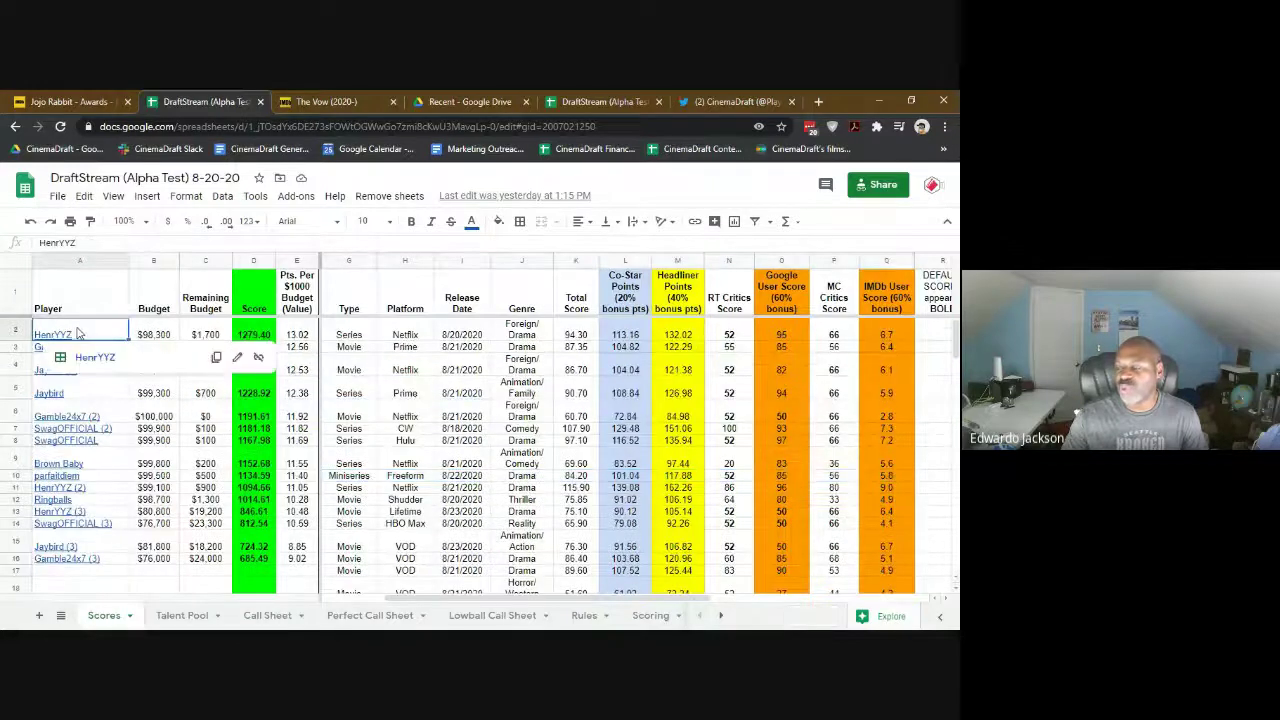
pyautogui.click(70, 559)
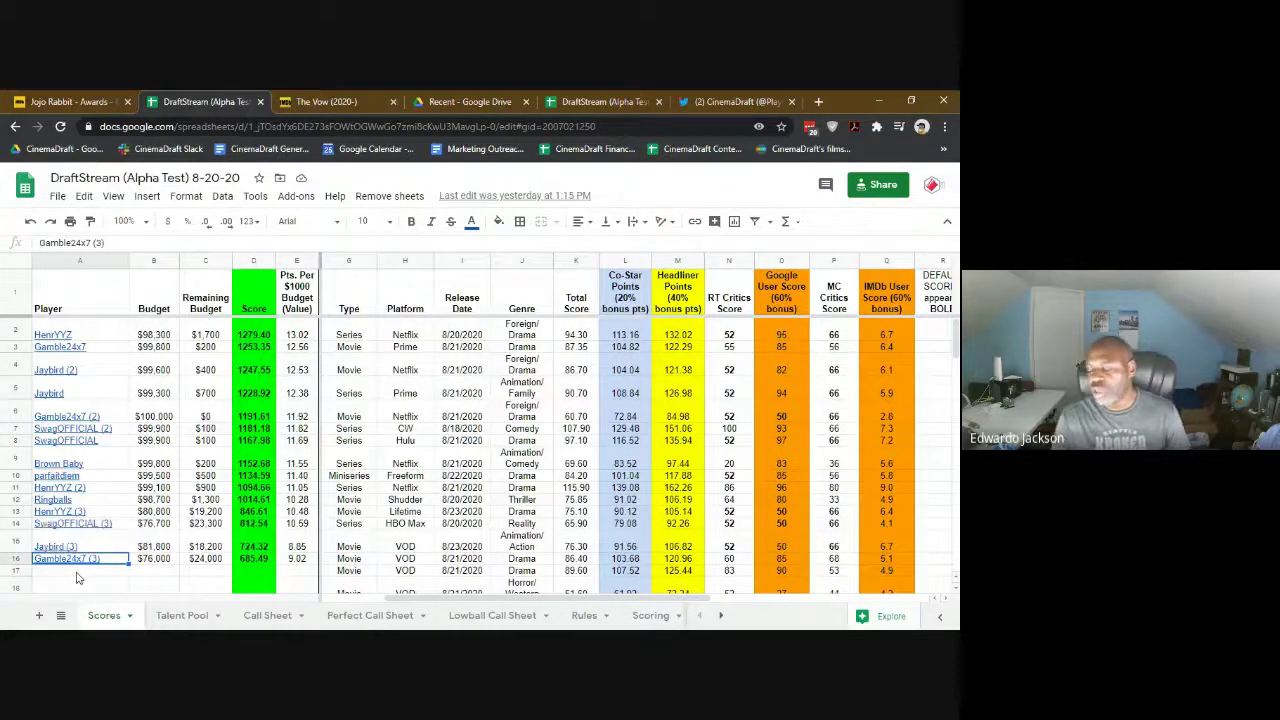
pyautogui.click(77, 572)
pyautogui.moveTo(67, 559)
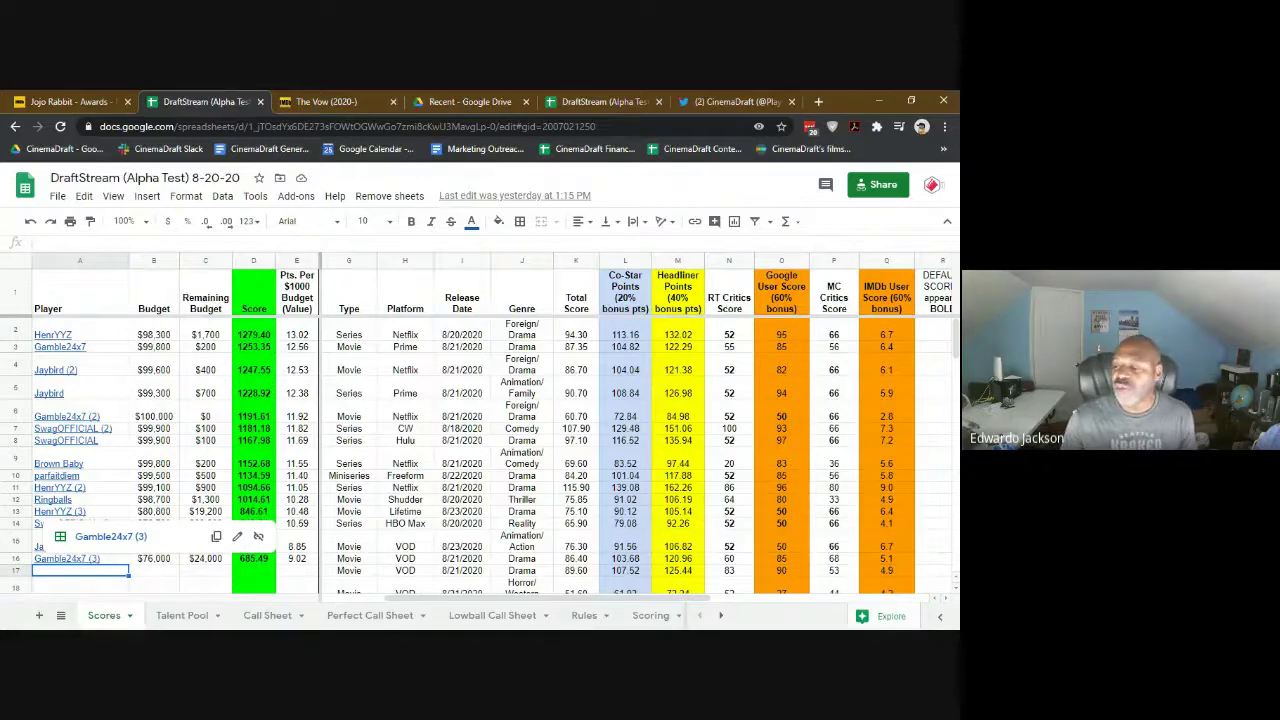
pyautogui.click(58, 332)
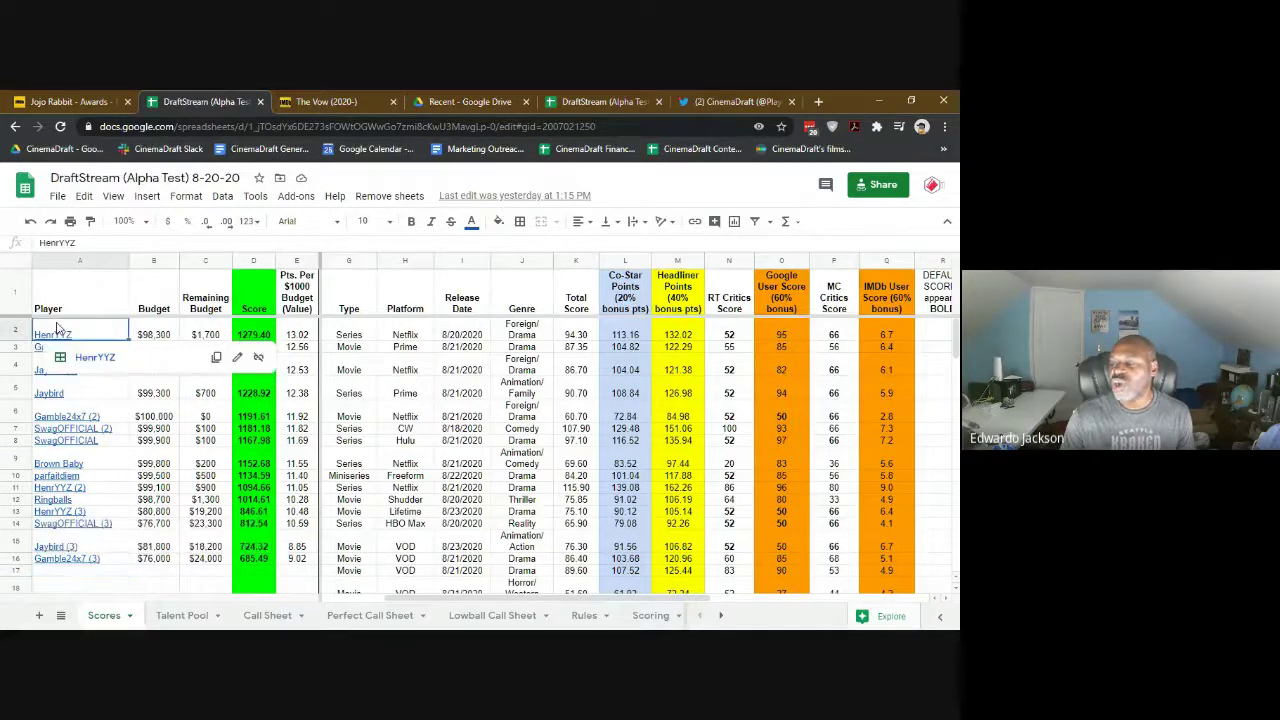
pyautogui.click(88, 562)
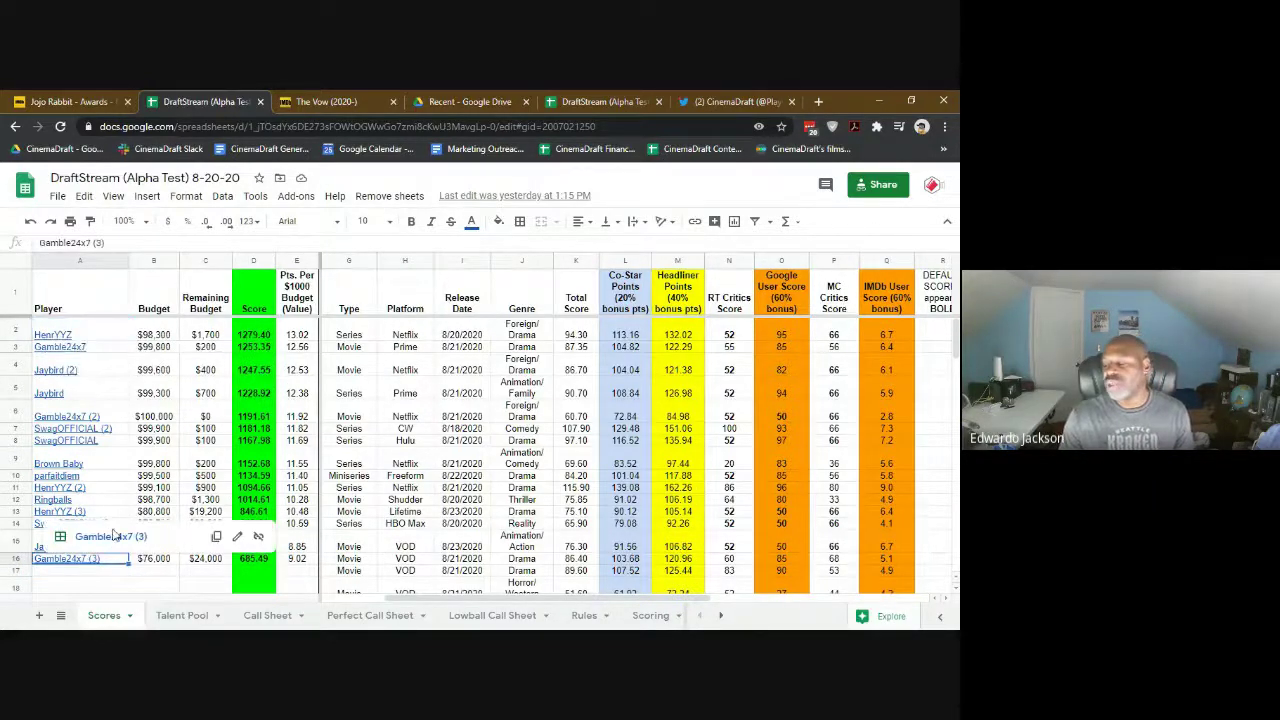
pyautogui.click(111, 537)
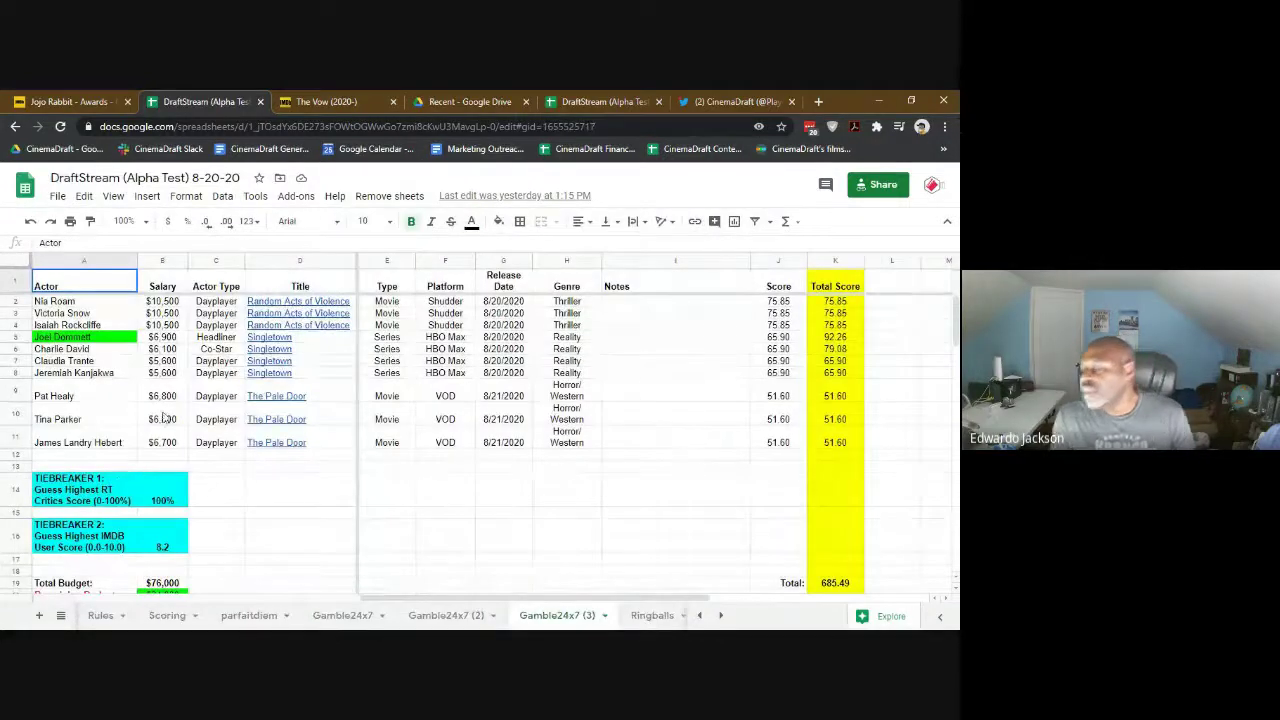
# Point out the last The Pale Door pick and the actor type of the third Random Acts of Violence pick.
pyautogui.click(271, 437)
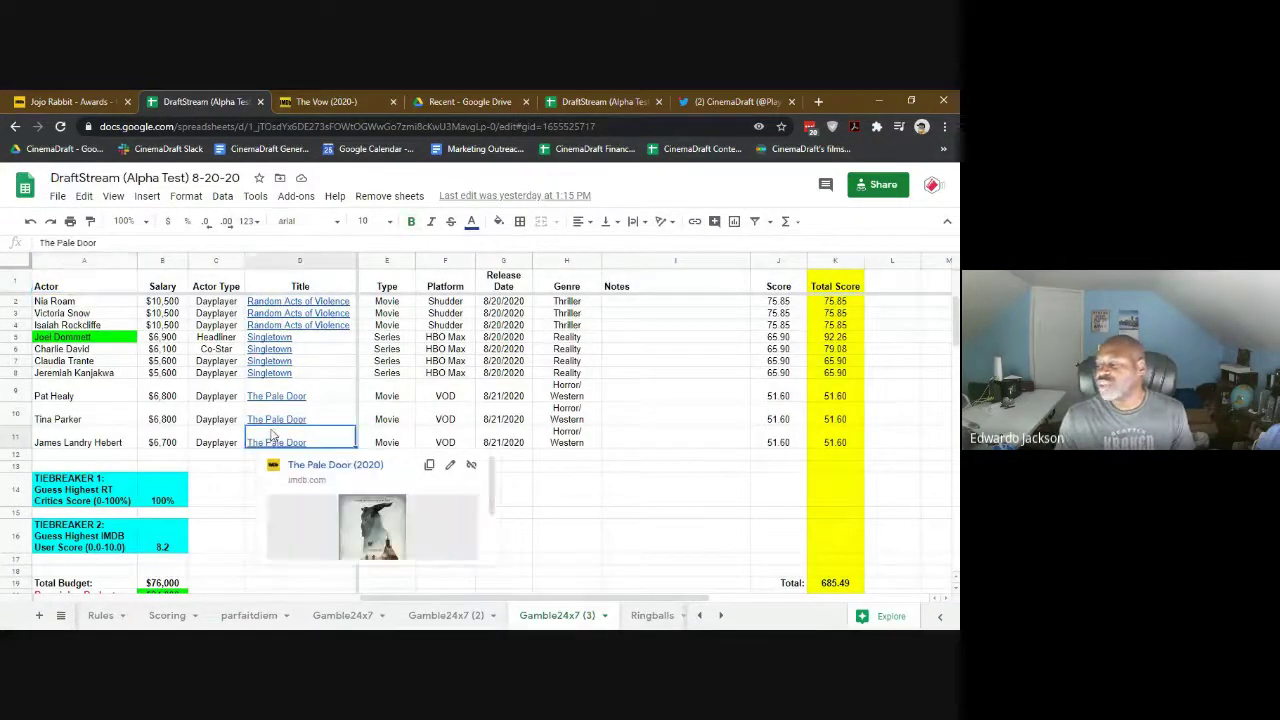
pyautogui.click(215, 337)
pyautogui.click(224, 323)
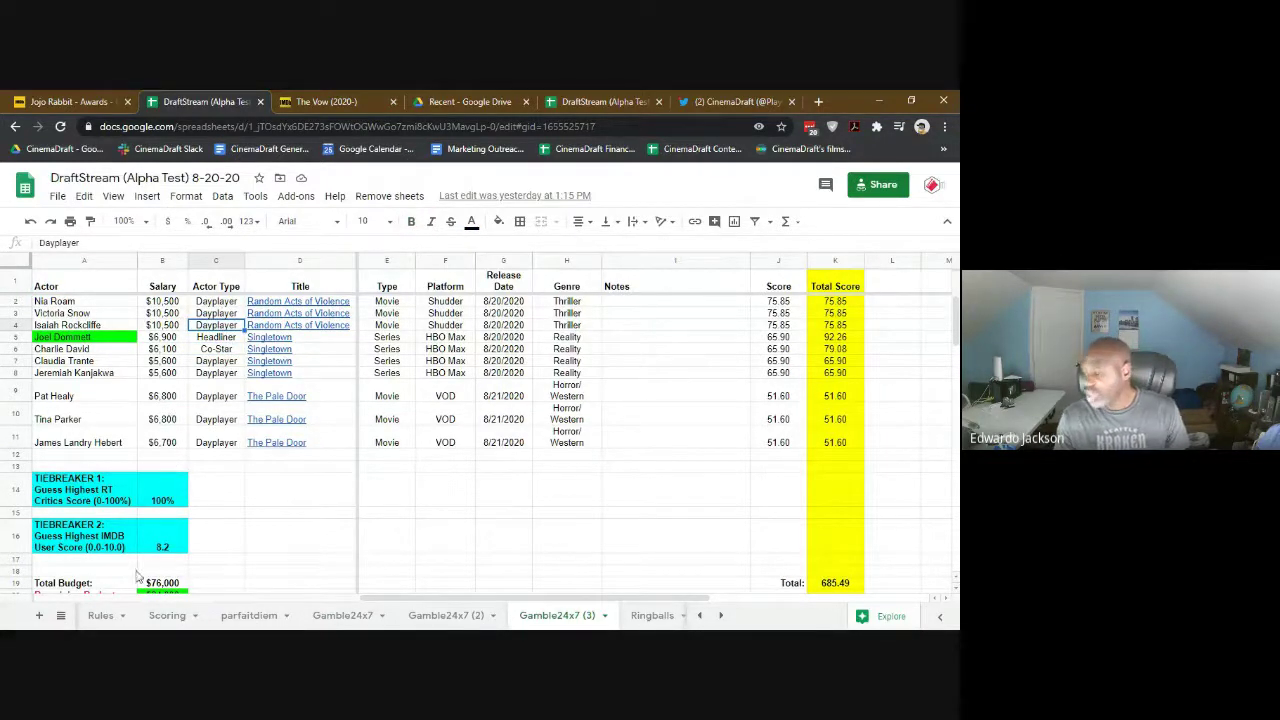
# Check the total budget spent in the Gamble24x7 (3) lineup.
pyautogui.scroll(-1, 228, 536)
pyautogui.click(163, 548)
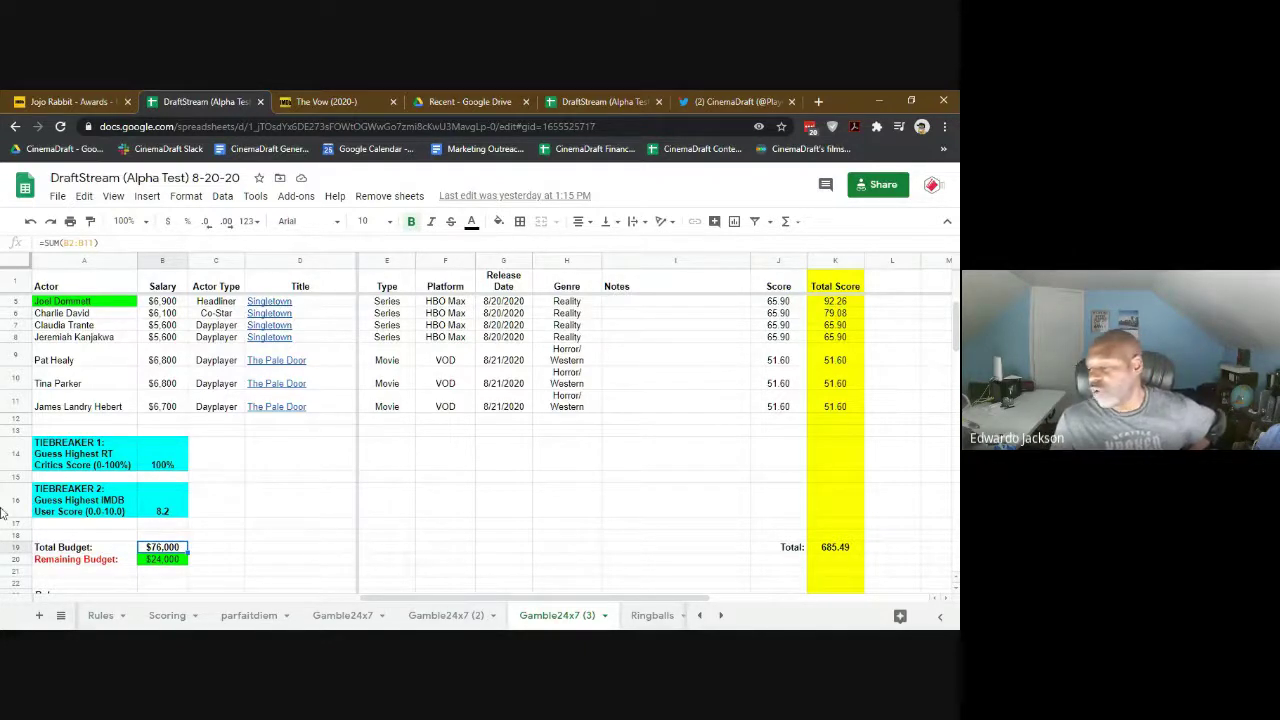
pyautogui.scroll(1, 80, 412)
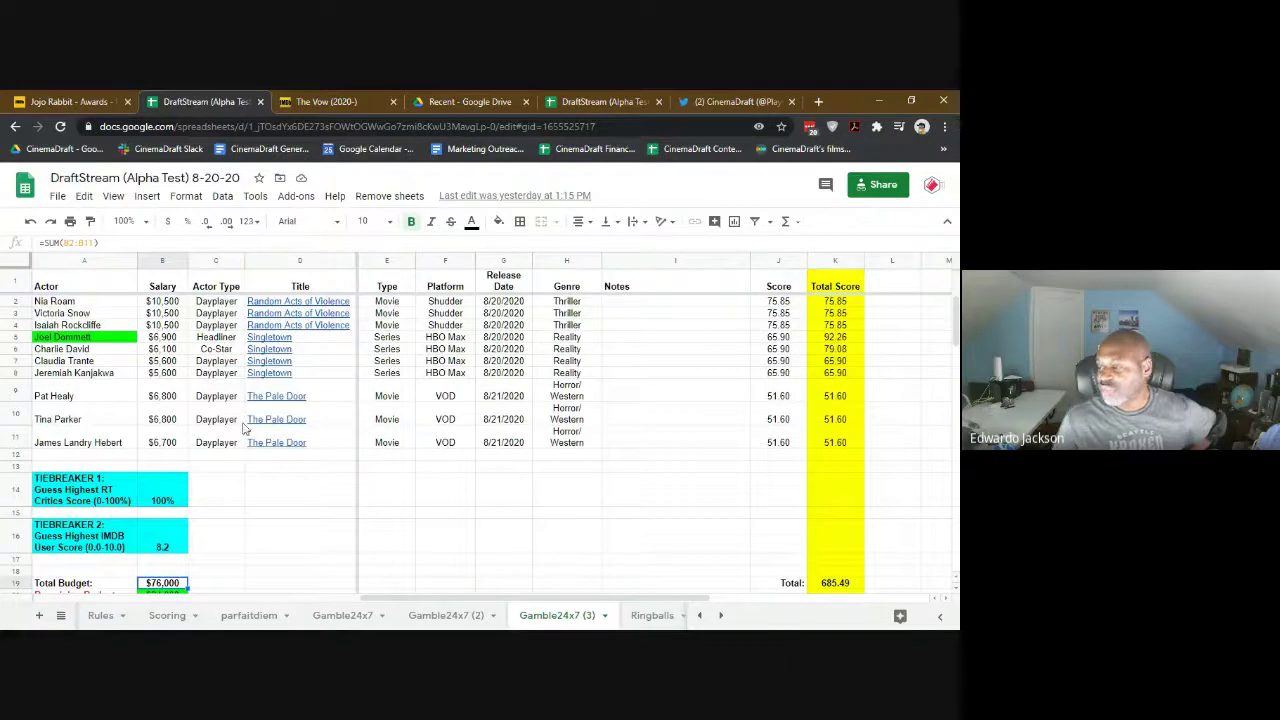
# Highlight the actor types of the four Singletown picks and point out the first one's base score.
pyautogui.moveTo(270, 421)
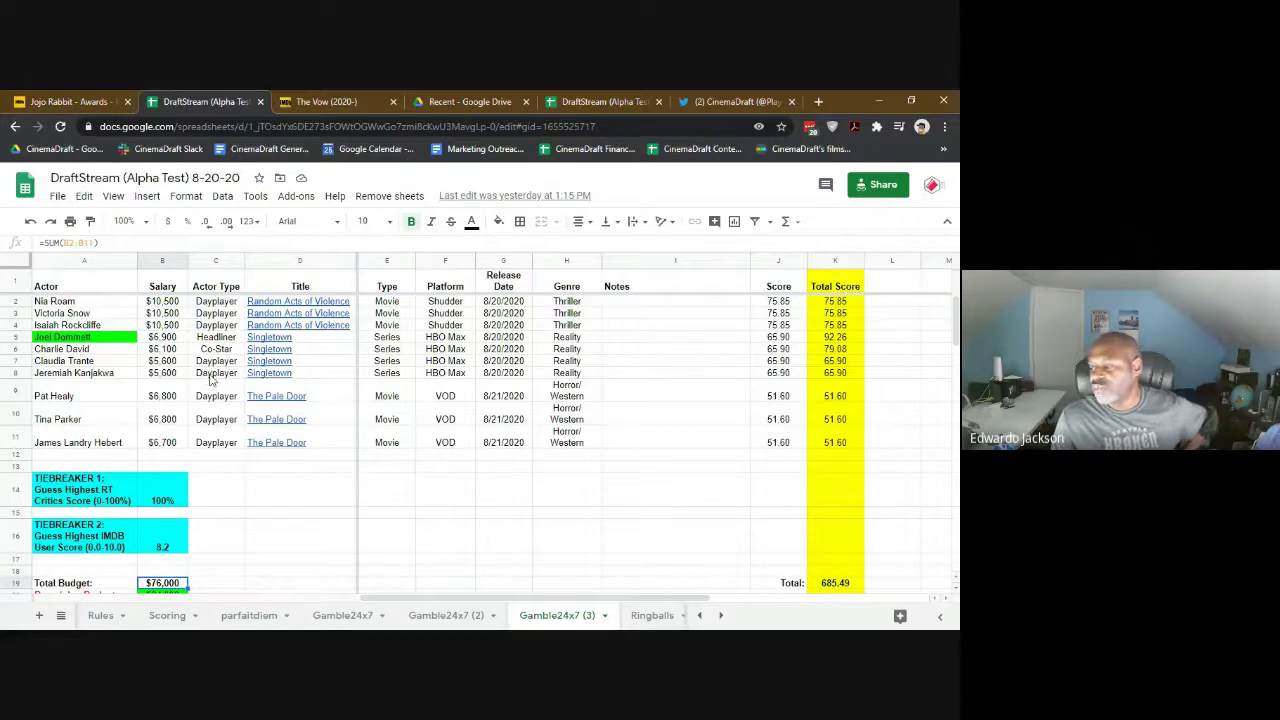
pyautogui.moveTo(207, 373); pyautogui.dragTo(215, 343)
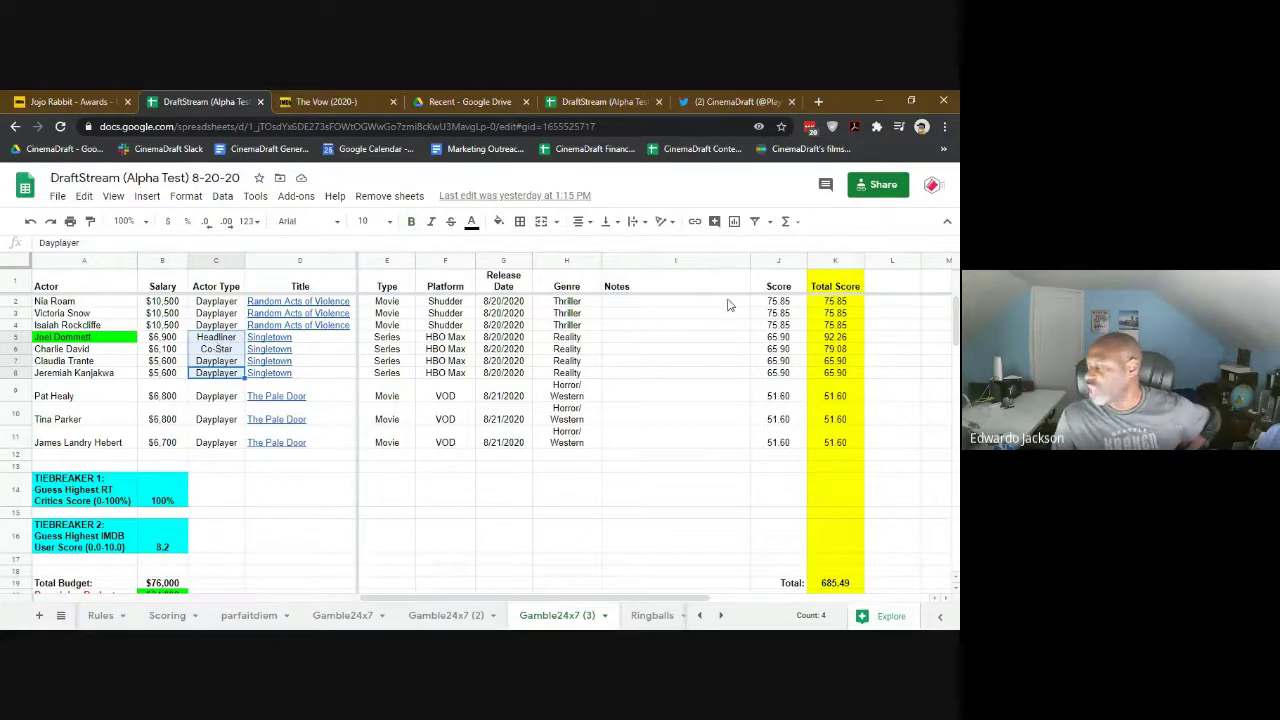
pyautogui.click(783, 340)
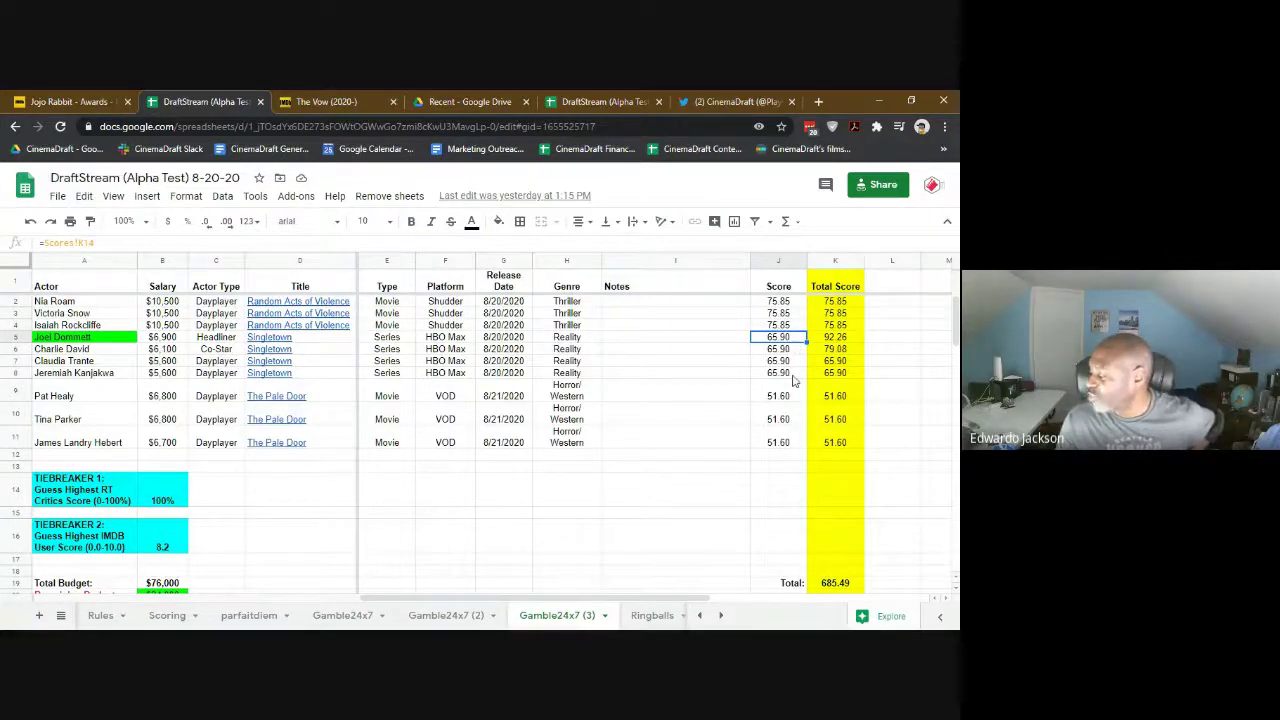
# Highlight the three The Pale Door titles in the lineup and point out the first one's base score.
pyautogui.click(323, 397)
pyautogui.moveTo(323, 397); pyautogui.dragTo(329, 443)
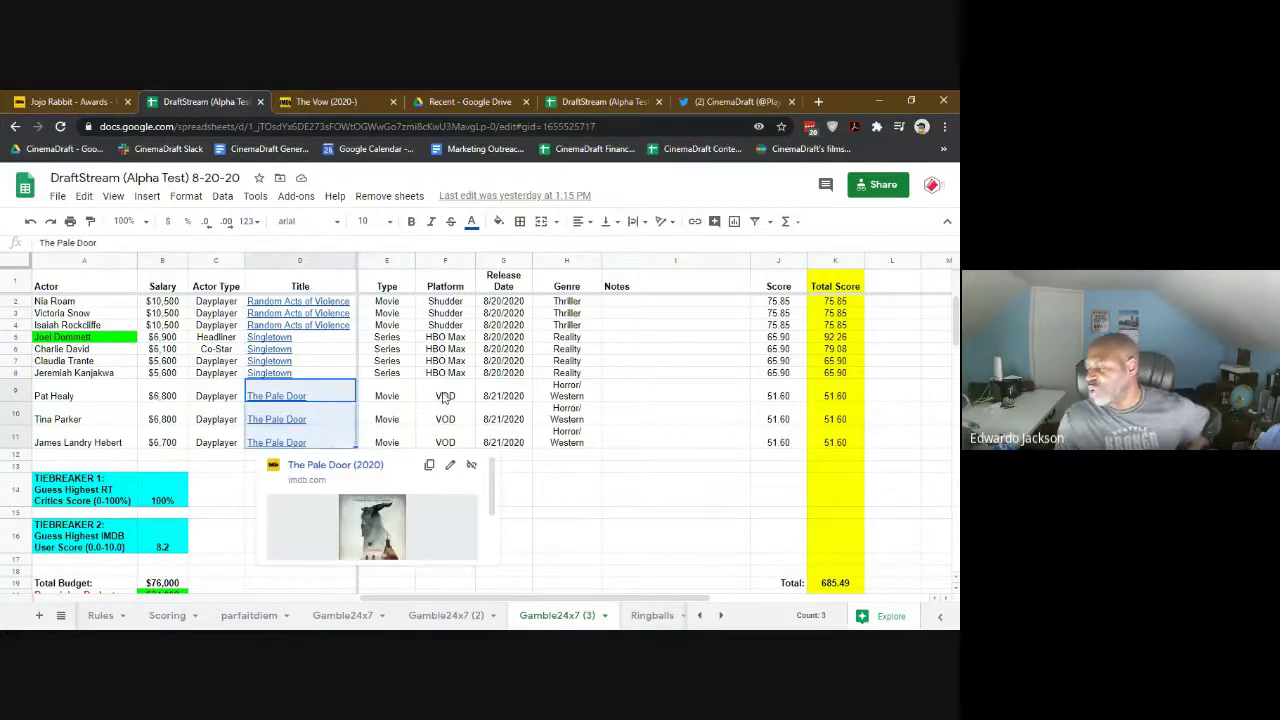
pyautogui.click(787, 395)
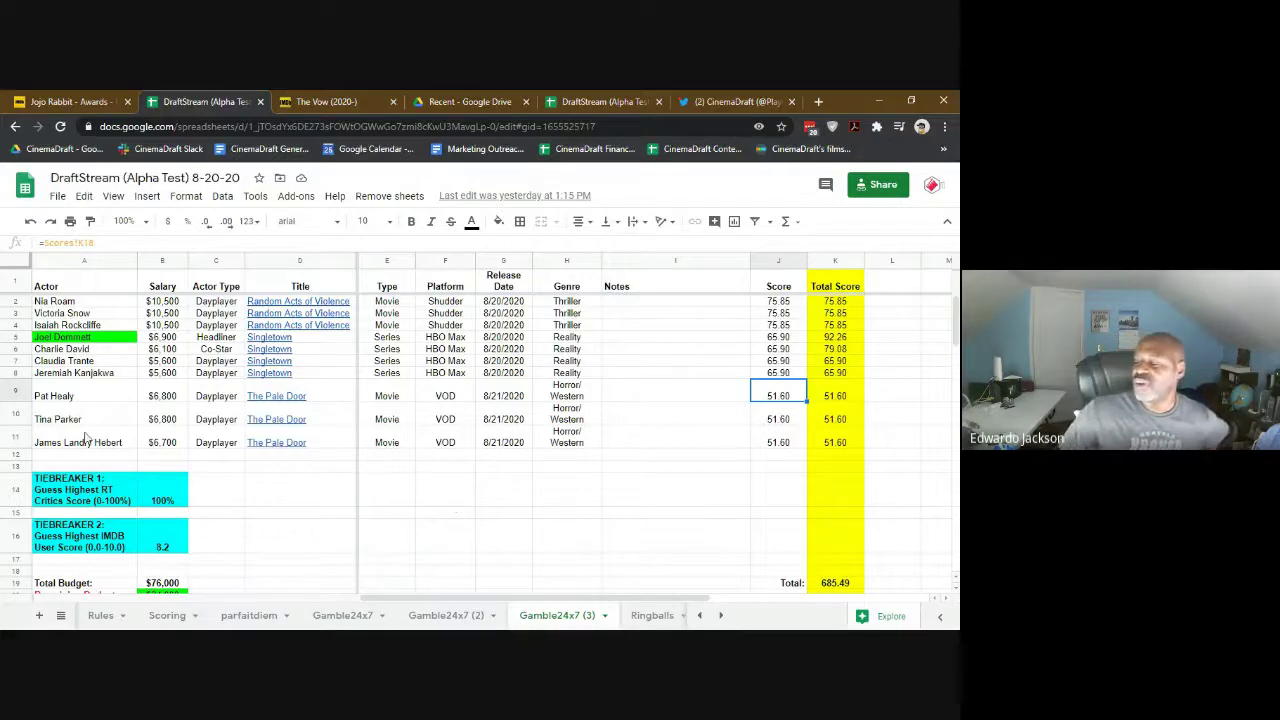
pyautogui.click(61, 615)
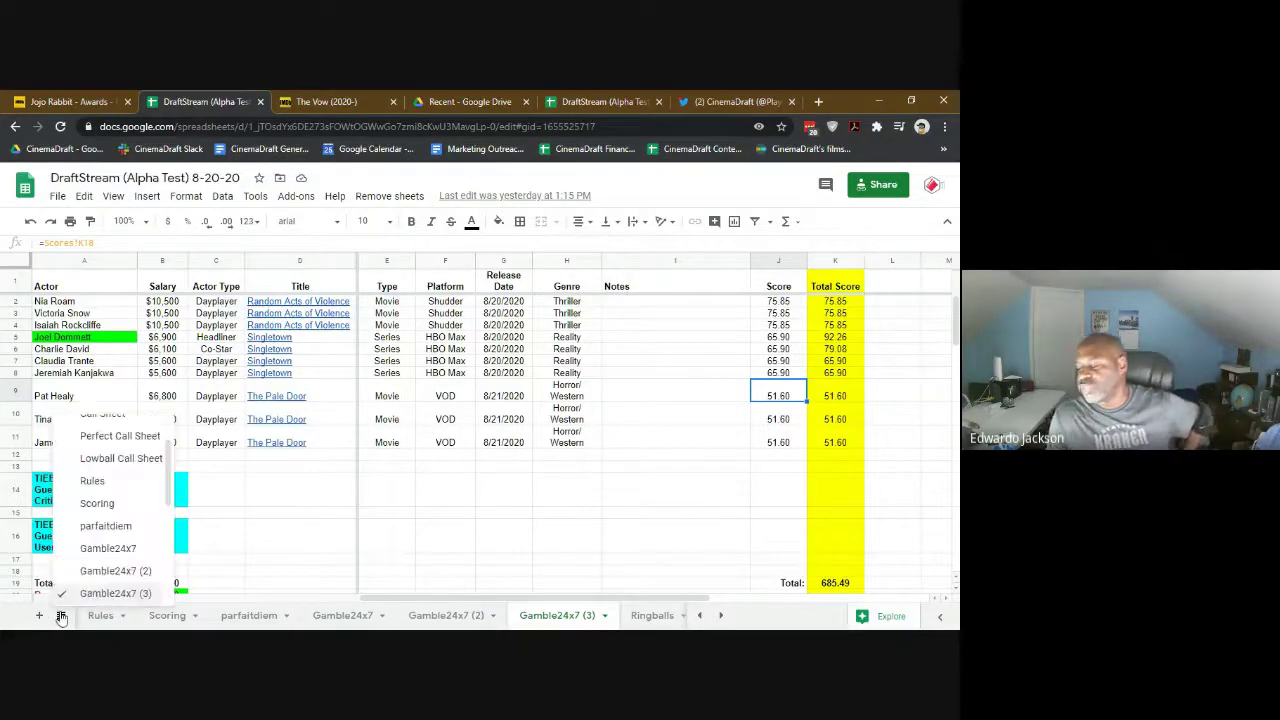
pyautogui.scroll(2, 93, 443)
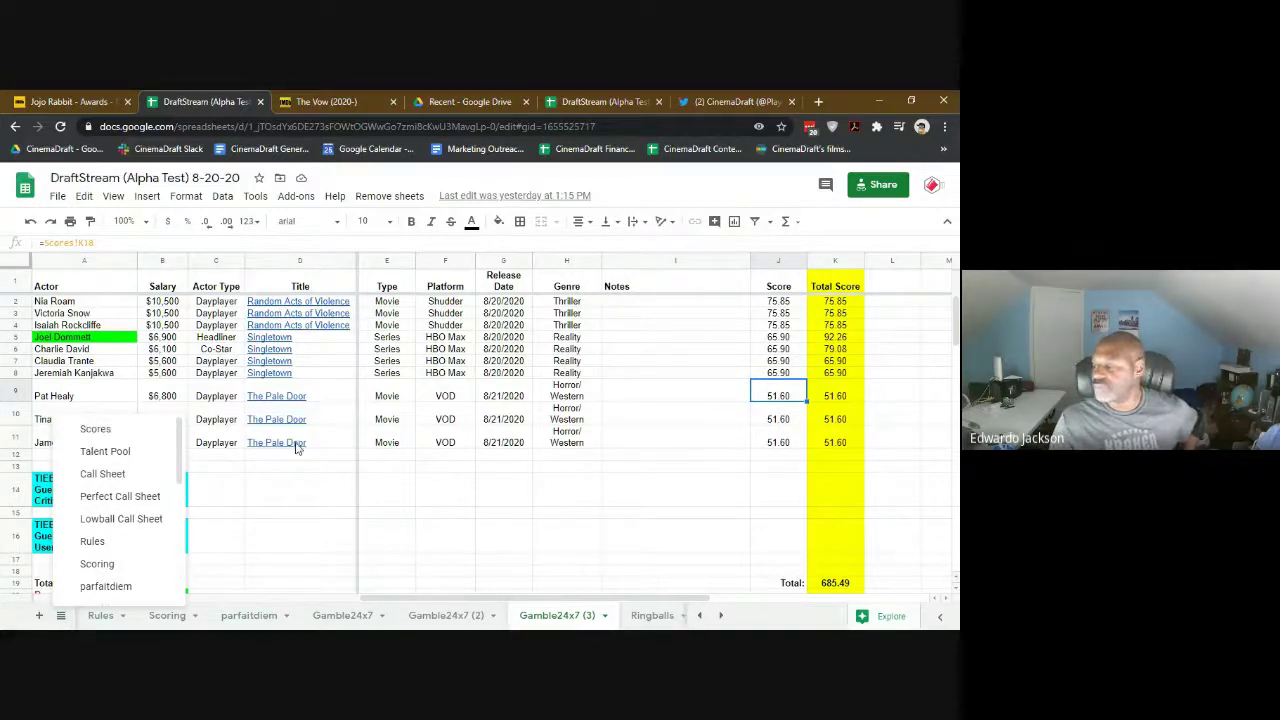
pyautogui.click(265, 499)
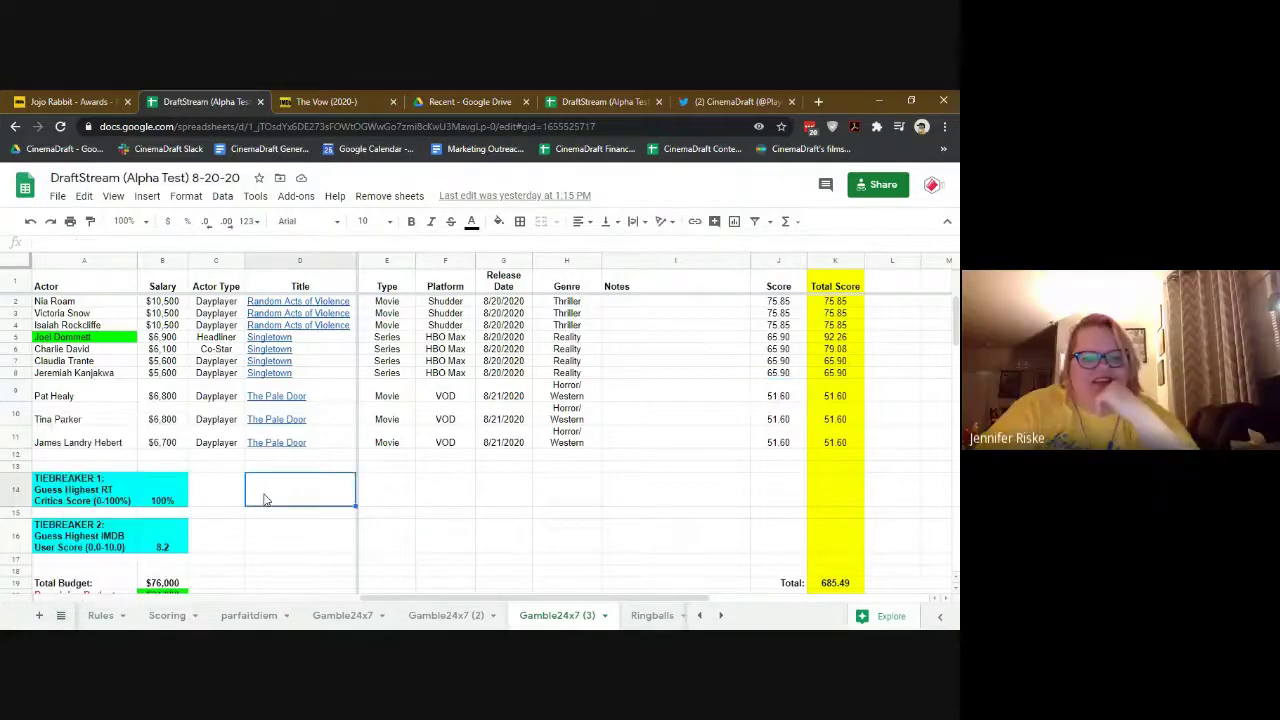
# Switch to the 8-27-20 spreadsheet and highlight all titles from Aggretsuko (Season 3) to You Cannot Kill David Arquette on the Scores sheet.
pyautogui.click(573, 101)
pyautogui.moveTo(396, 336)
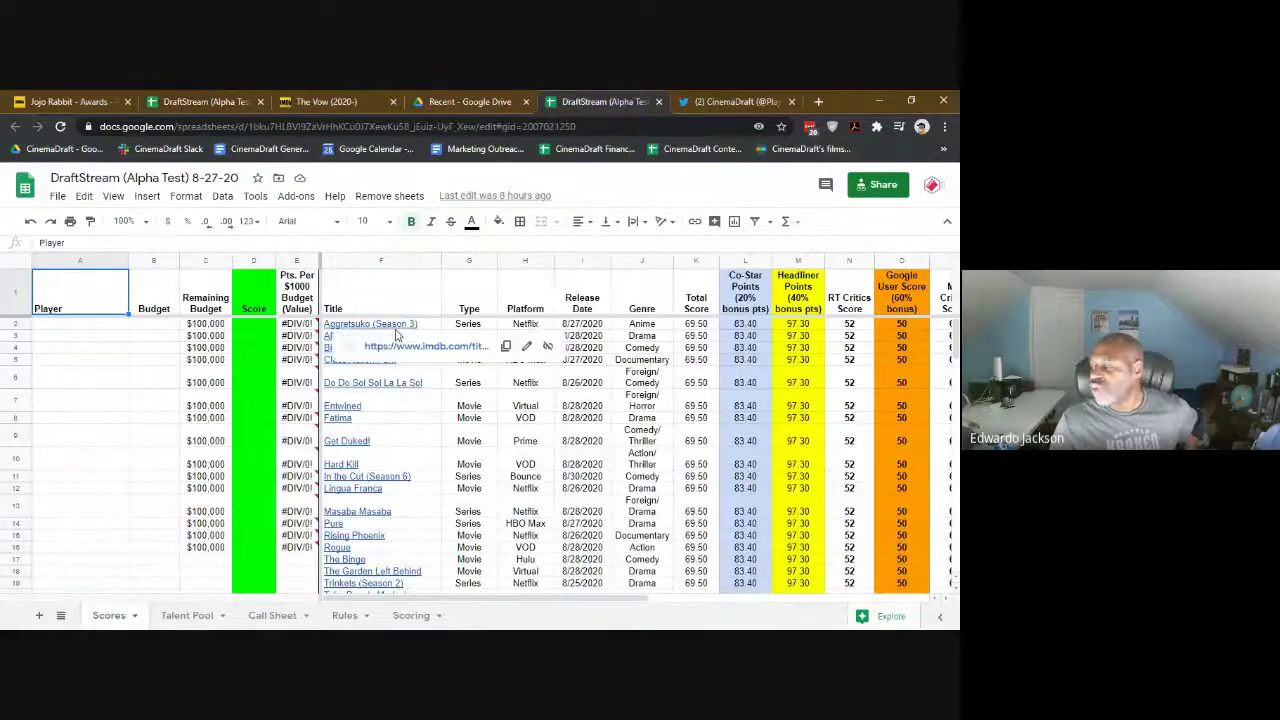
pyautogui.moveTo(395, 330); pyautogui.dragTo(379, 540)
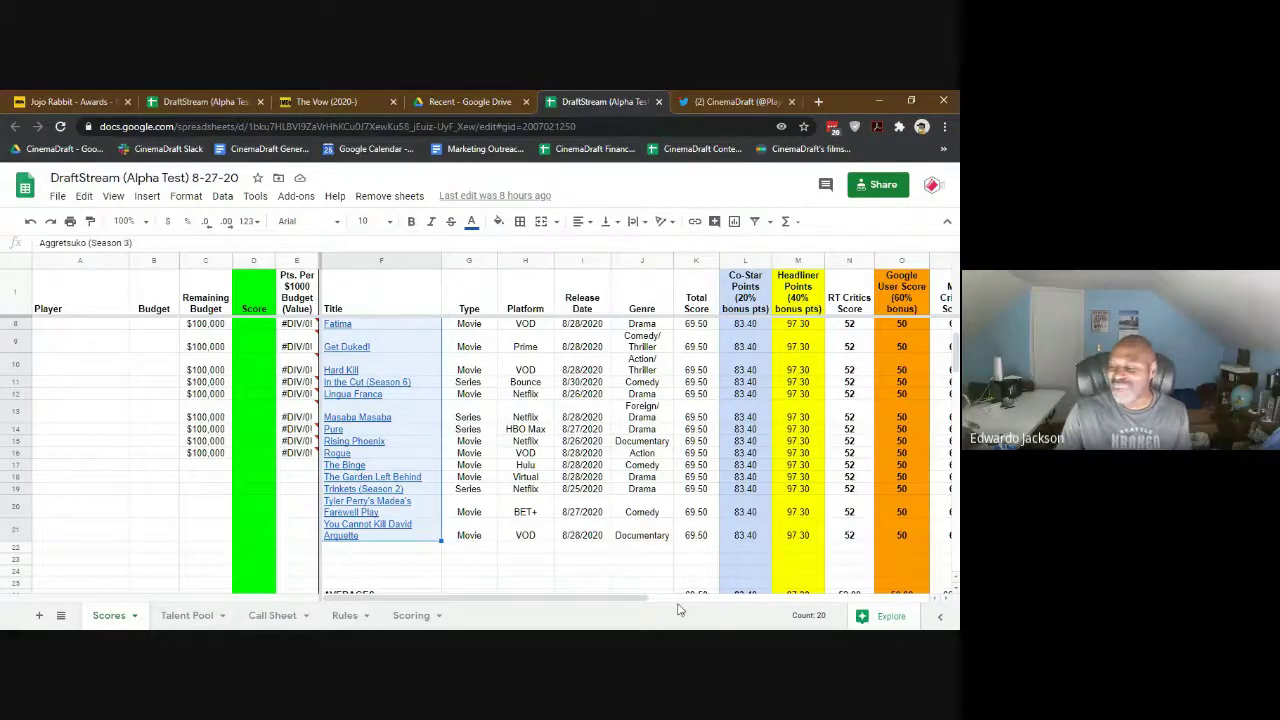
pyautogui.scroll(2, 520, 483)
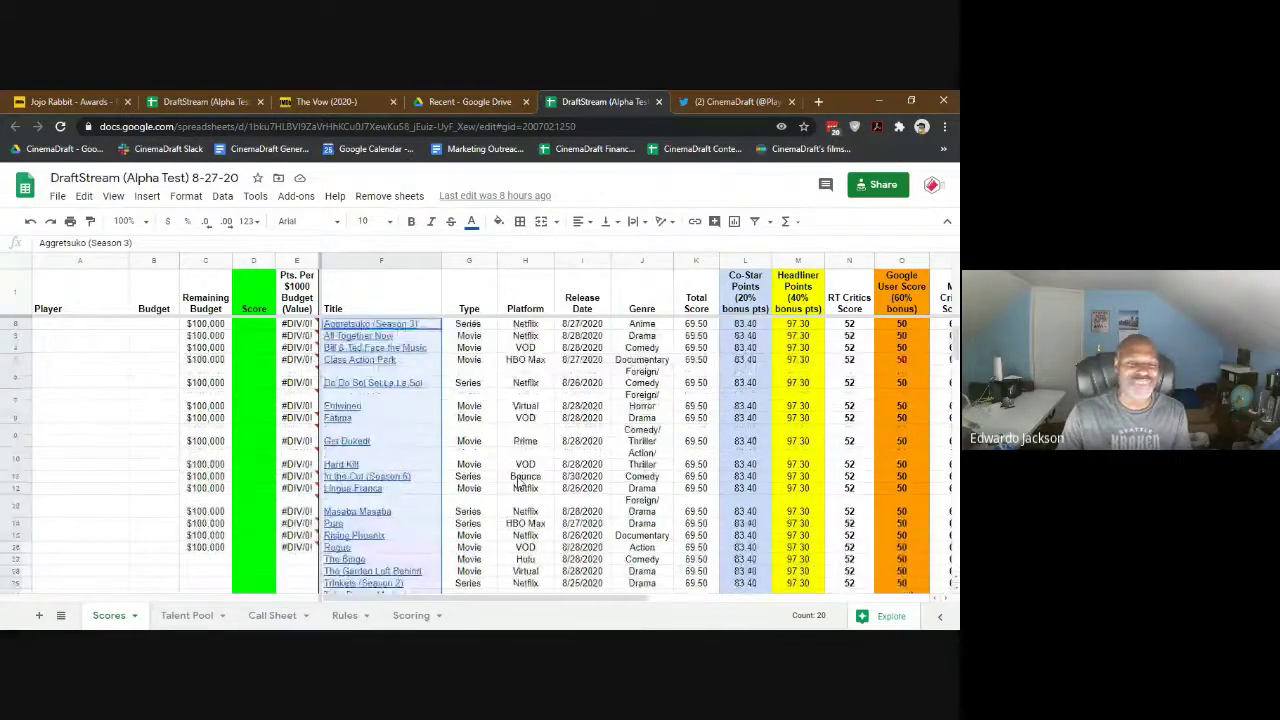
pyautogui.moveTo(408, 392)
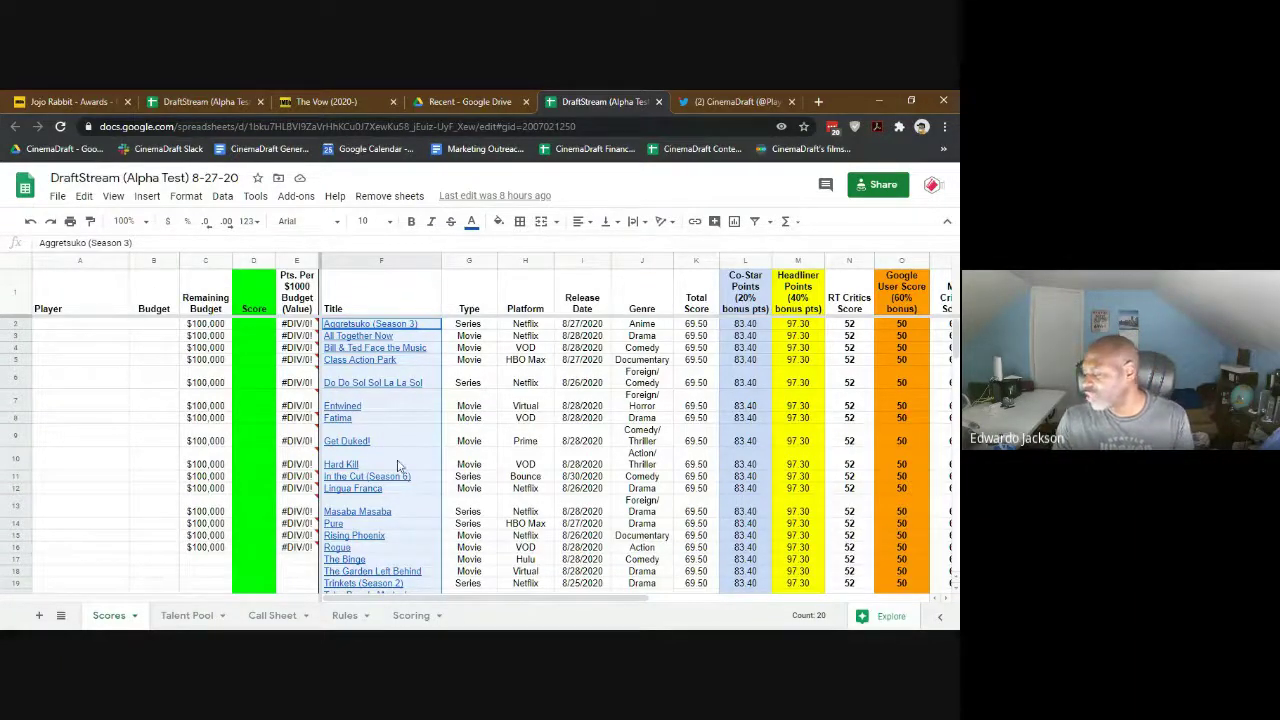
# Open the IMDb page linked to Trinkets (Season 2) in the title list.
pyautogui.scroll(-2, 397, 500)
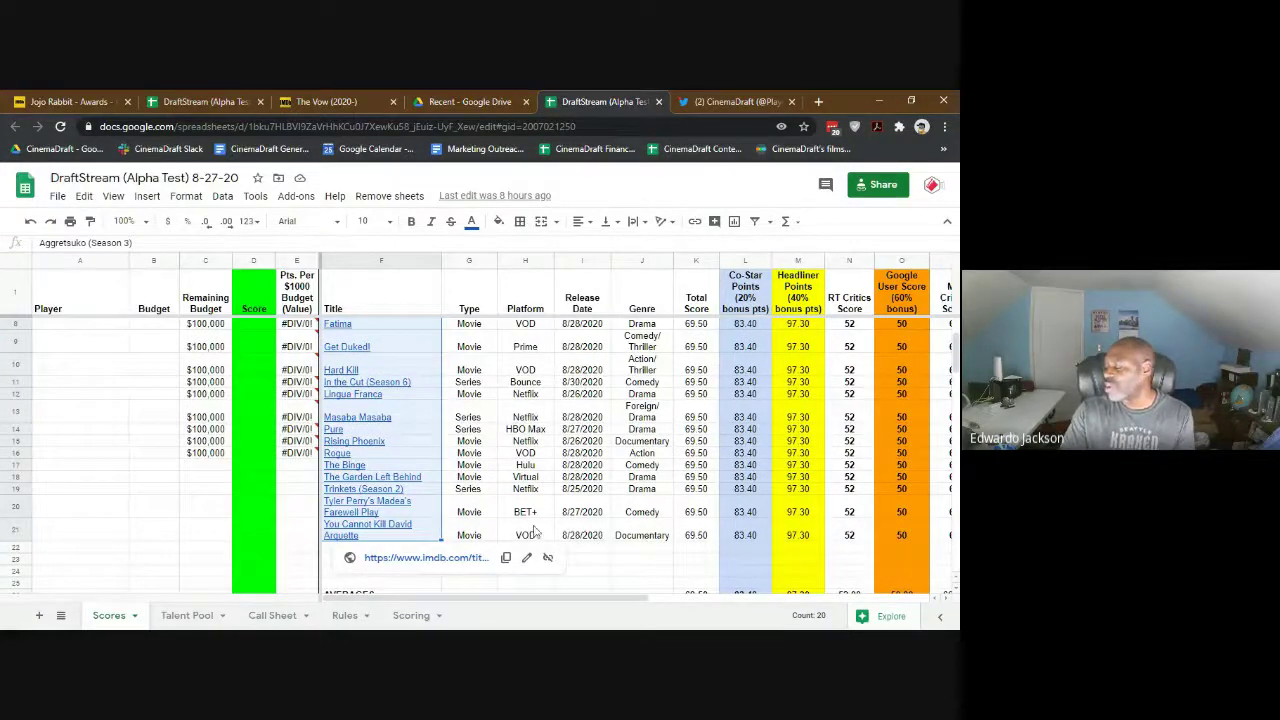
pyautogui.click(388, 511)
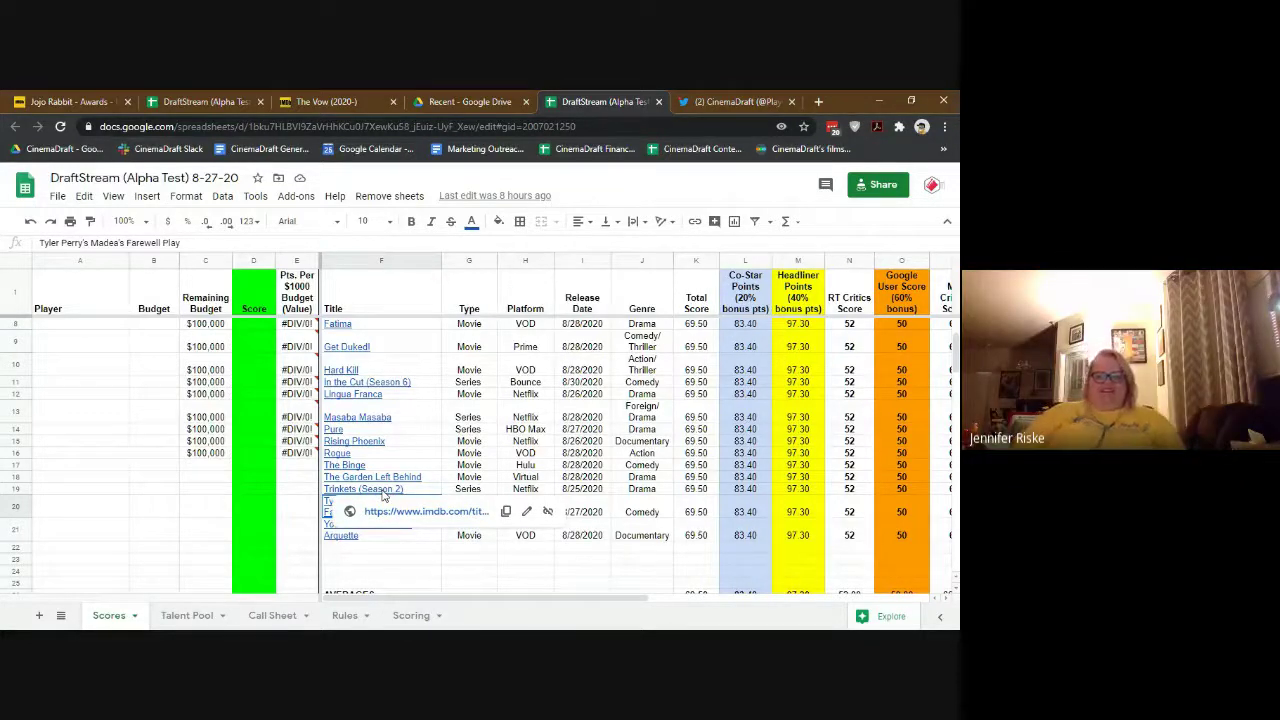
pyautogui.click(383, 492)
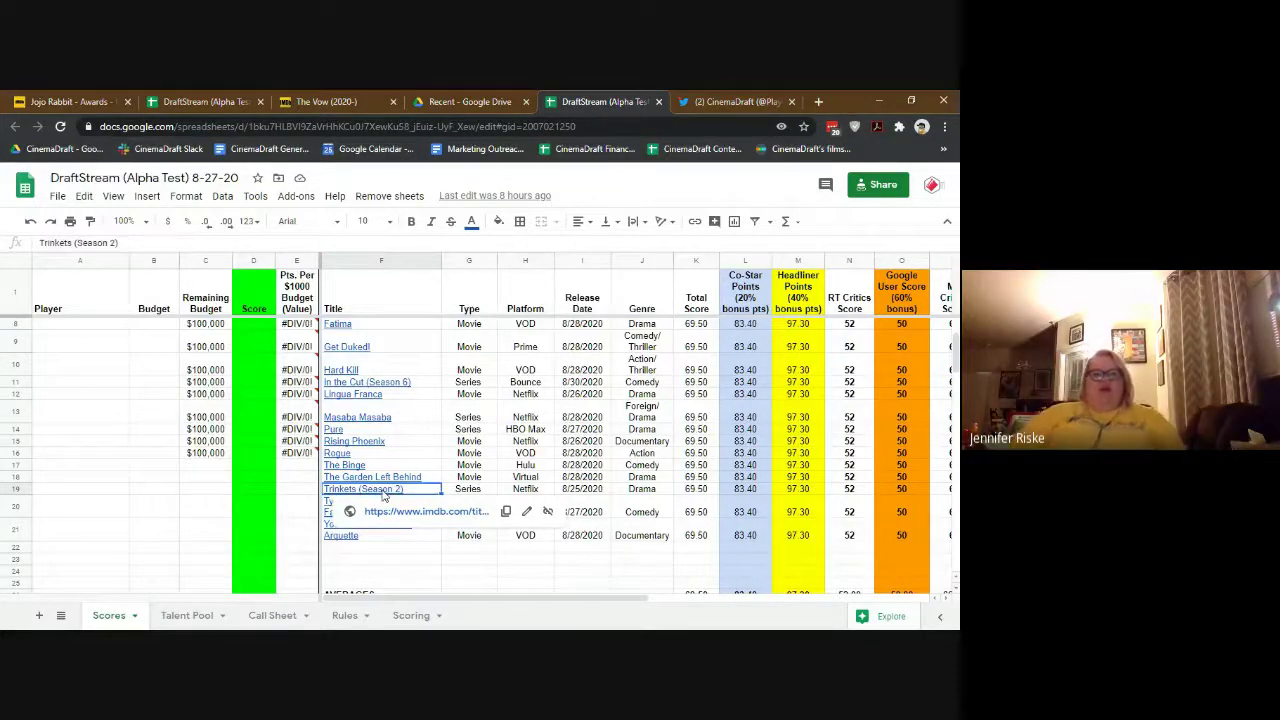
pyautogui.click(433, 512)
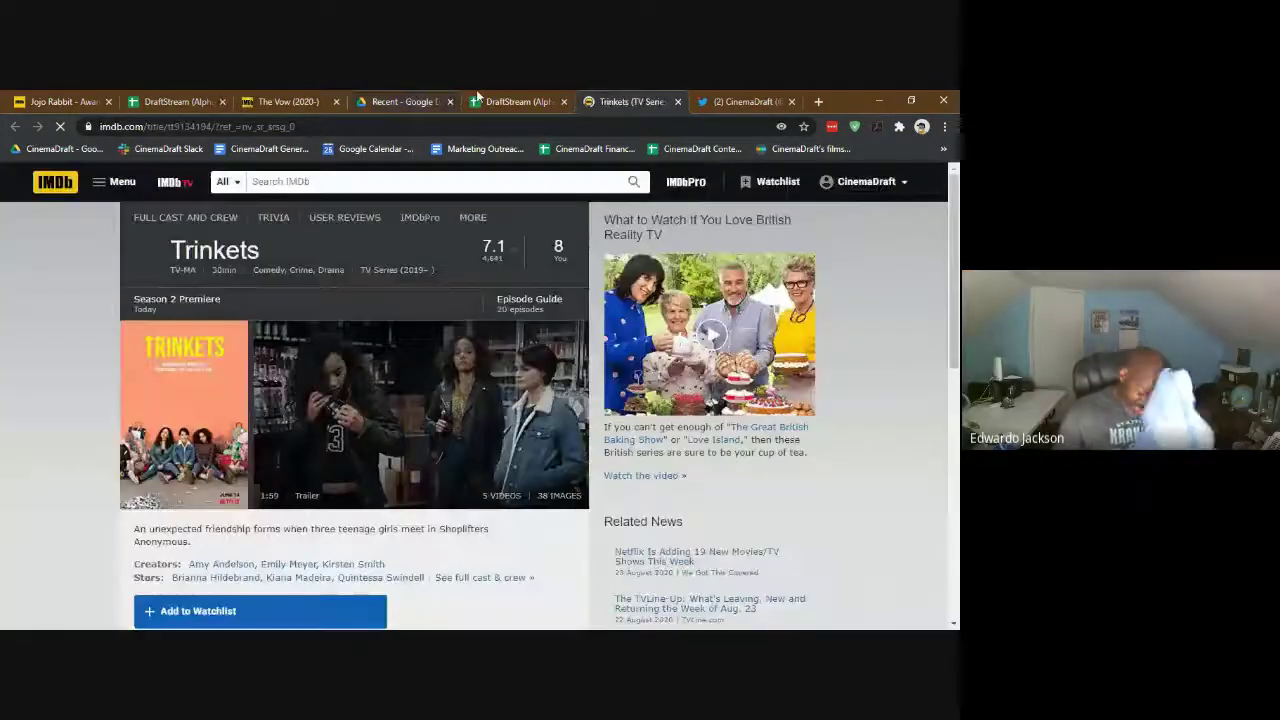
# Open the Trinkets poster on IMDb and browse backward through the foreign-language posters to the first cast still.
pyautogui.click(192, 370)
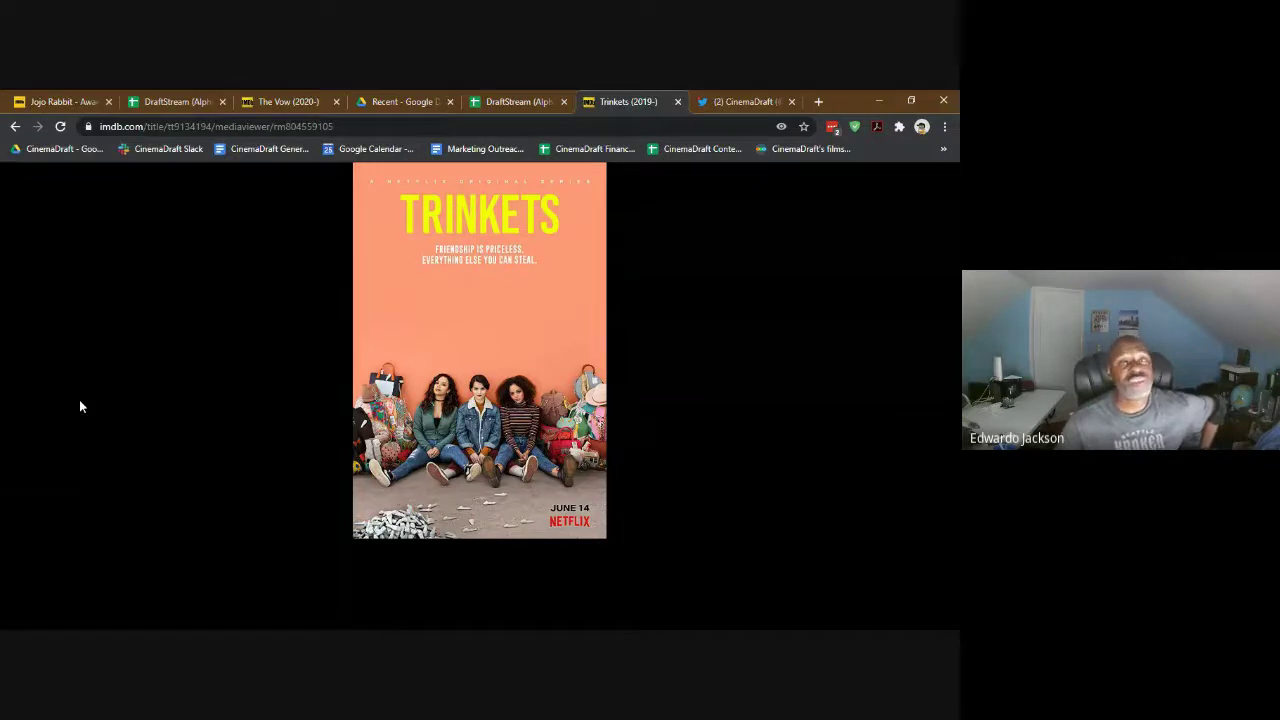
pyautogui.moveTo(41, 346)
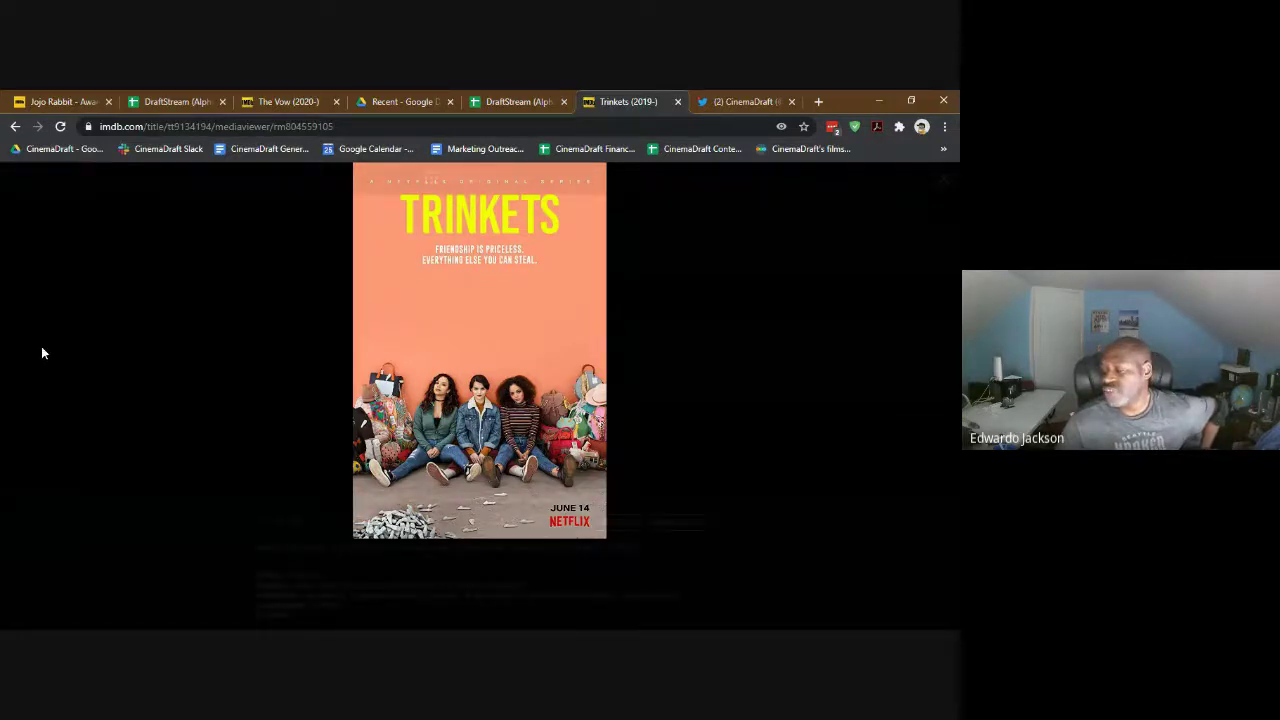
pyautogui.click(16, 400)
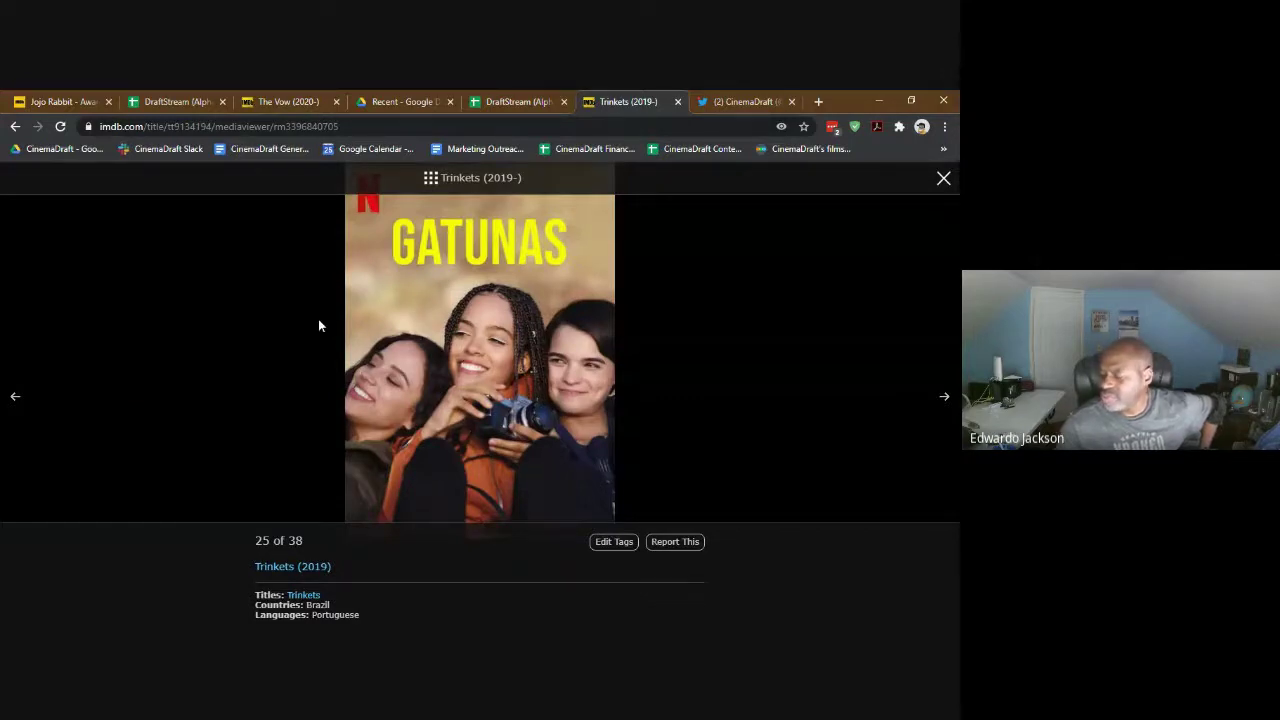
pyautogui.click(19, 396)
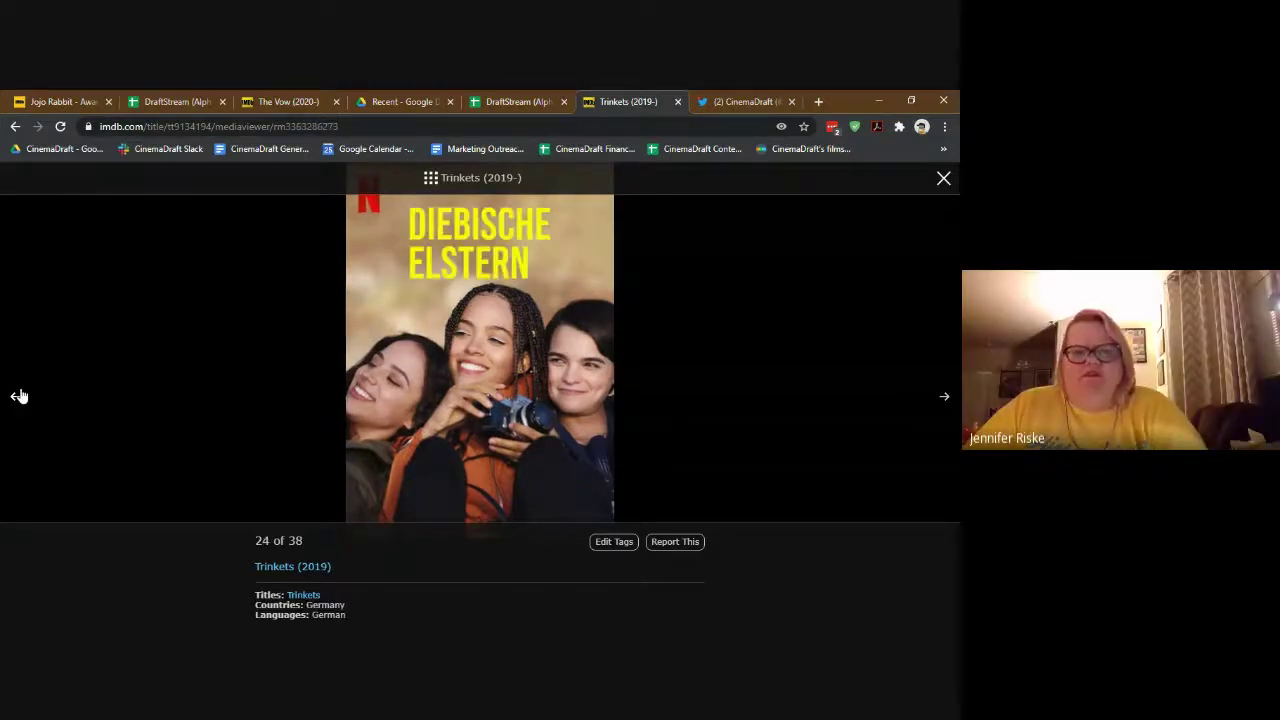
pyautogui.click(19, 396)
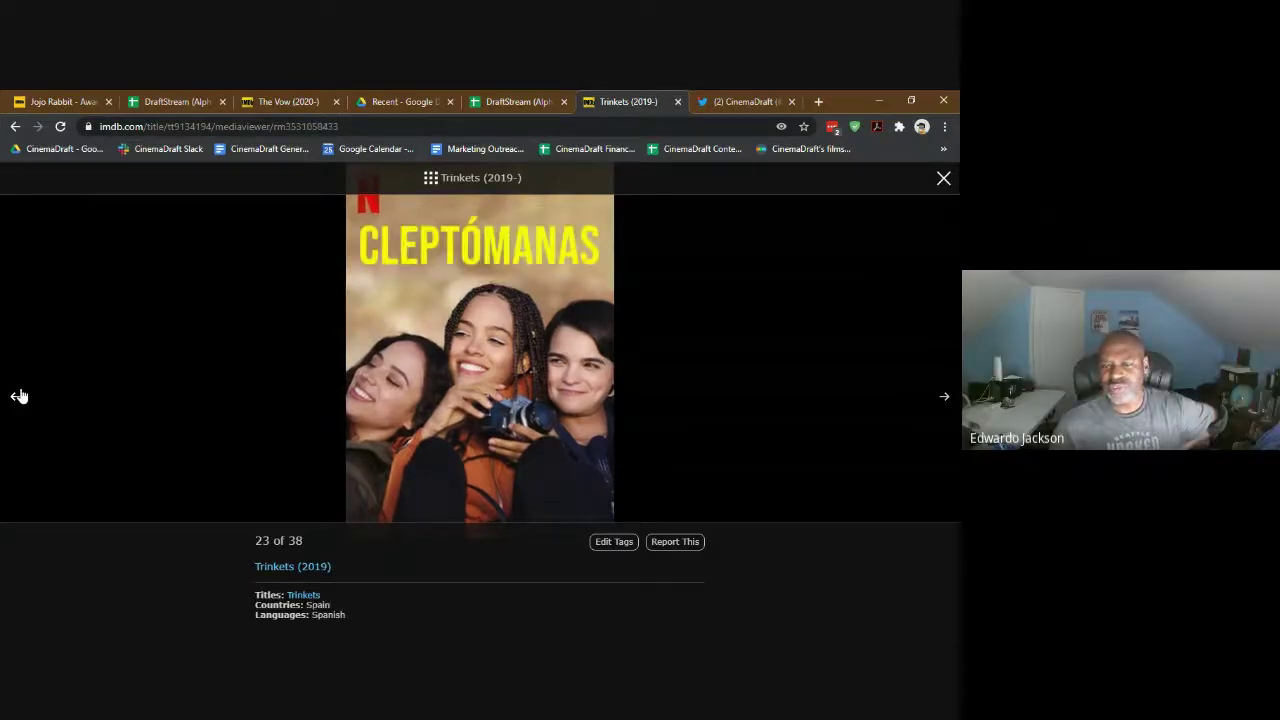
pyautogui.click(19, 396)
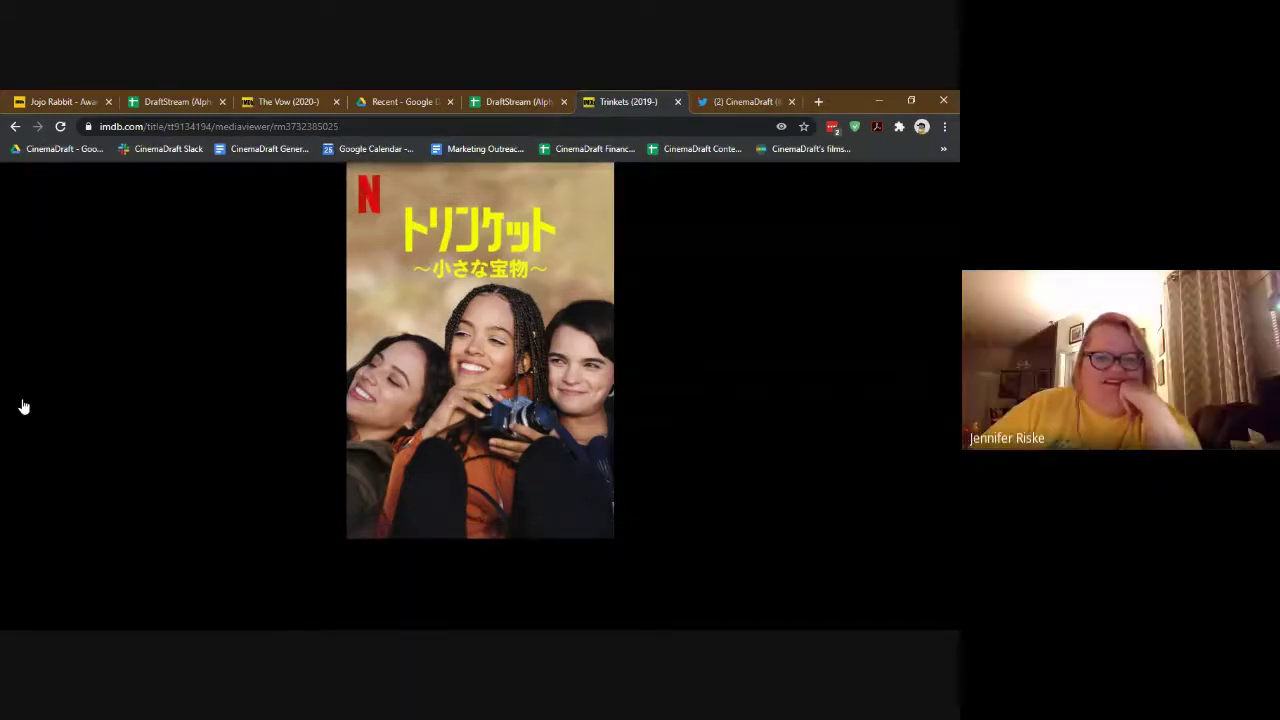
pyautogui.click(24, 406)
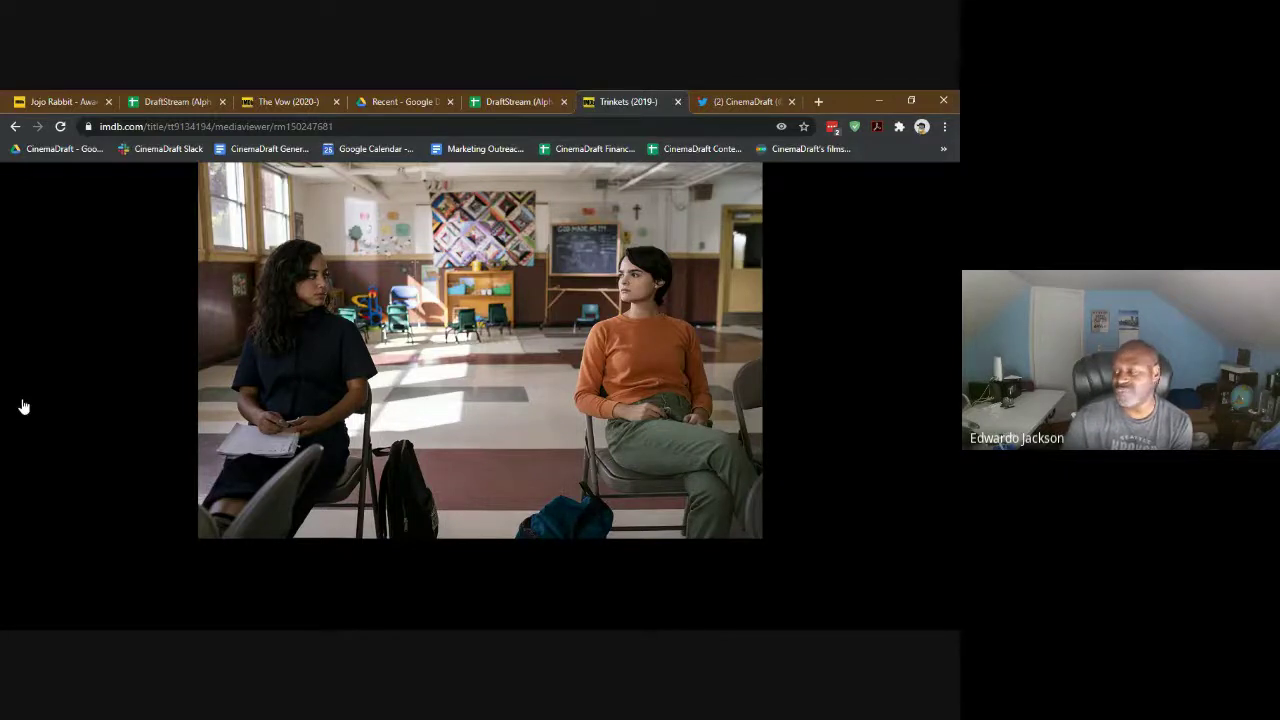
# Look through the neighbouring Trinkets cast stills and open Quintessa Swindell's IMDb page.
pyautogui.moveTo(284, 347)
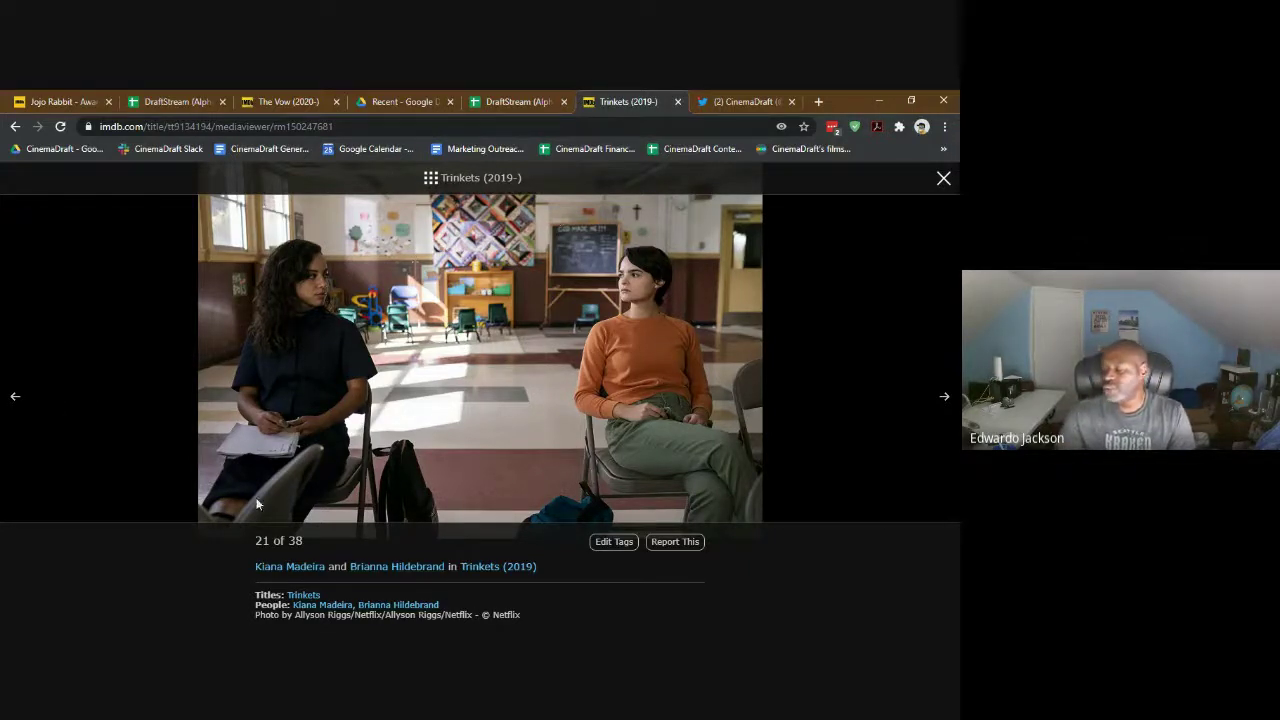
pyautogui.click(26, 398)
pyautogui.click(26, 398)
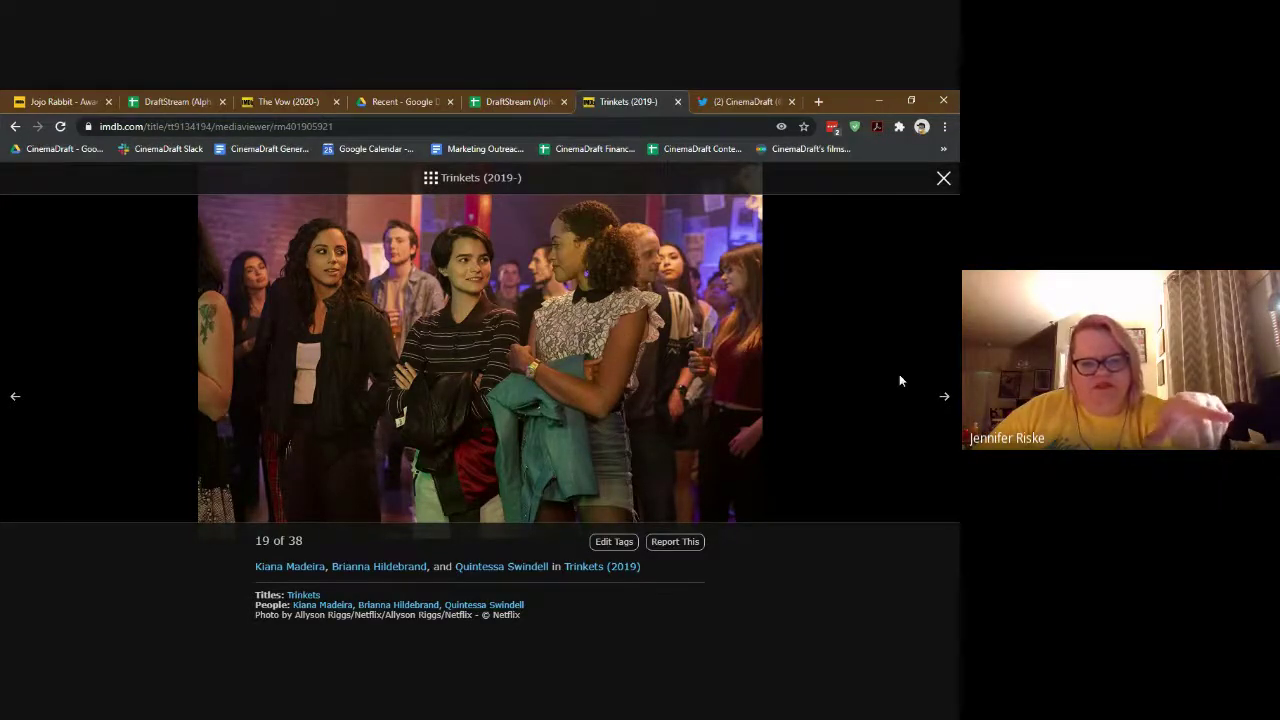
pyautogui.click(945, 397)
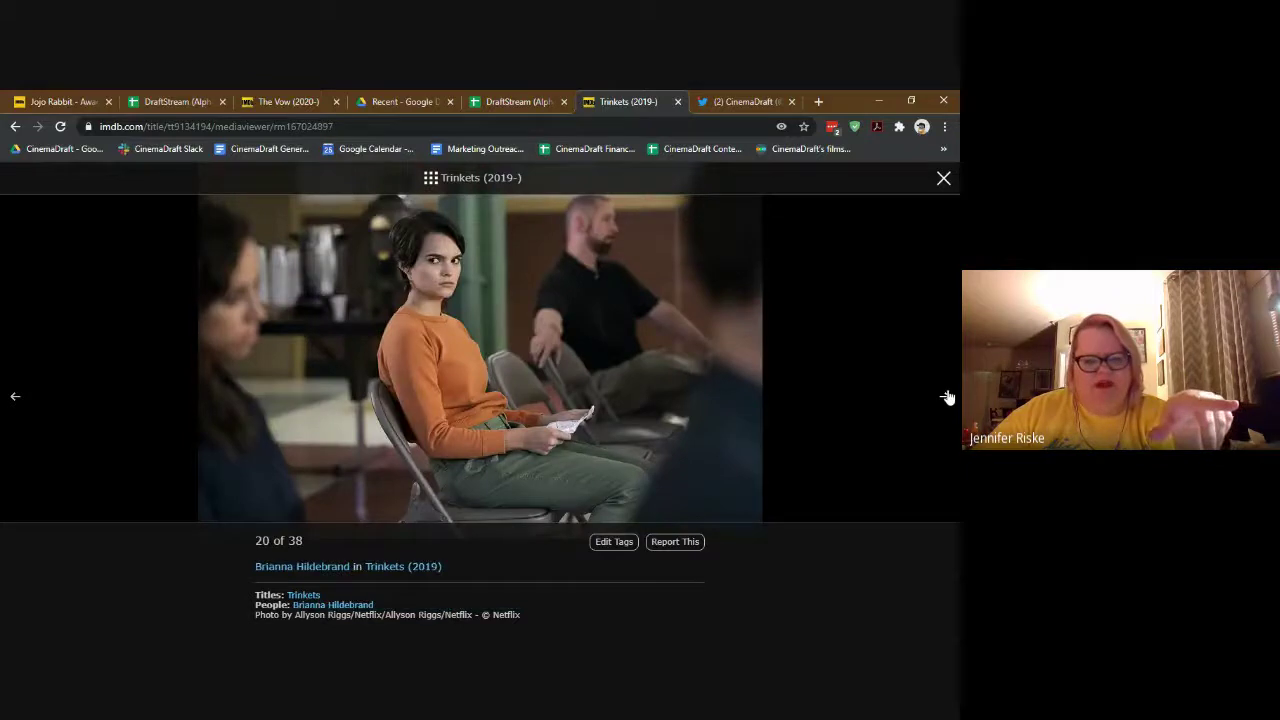
pyautogui.click(31, 397)
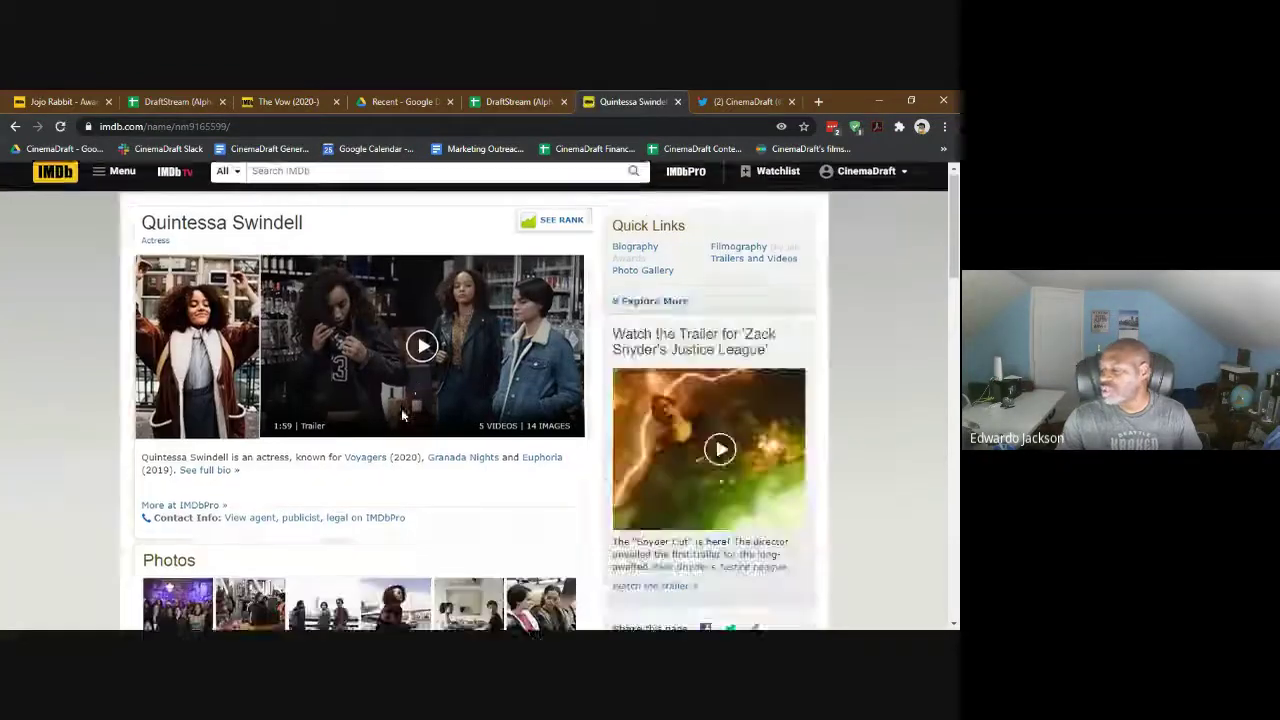
# Examine Quintessa Swindell's filmography, then return to the Scores sheet of the 8-27-20 spreadsheet.
pyautogui.scroll(-4, 403, 415)
pyautogui.scroll(-3, 405, 418)
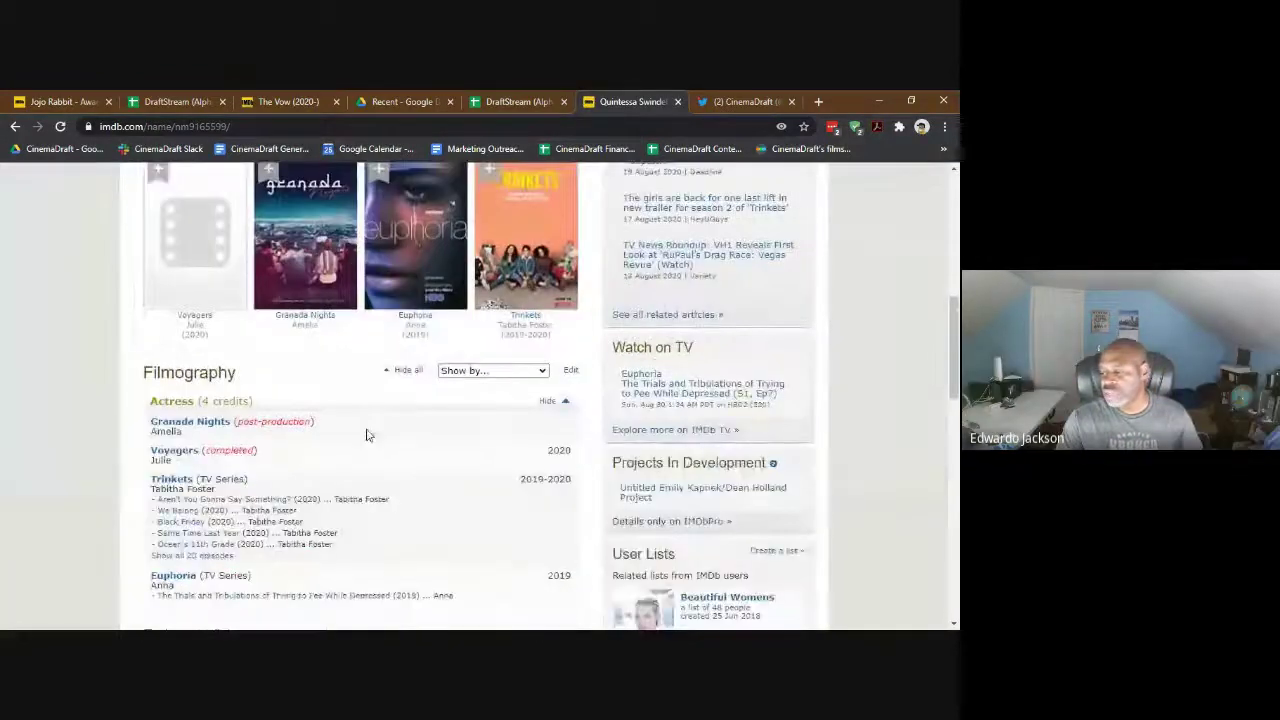
pyautogui.scroll(-1, 366, 435)
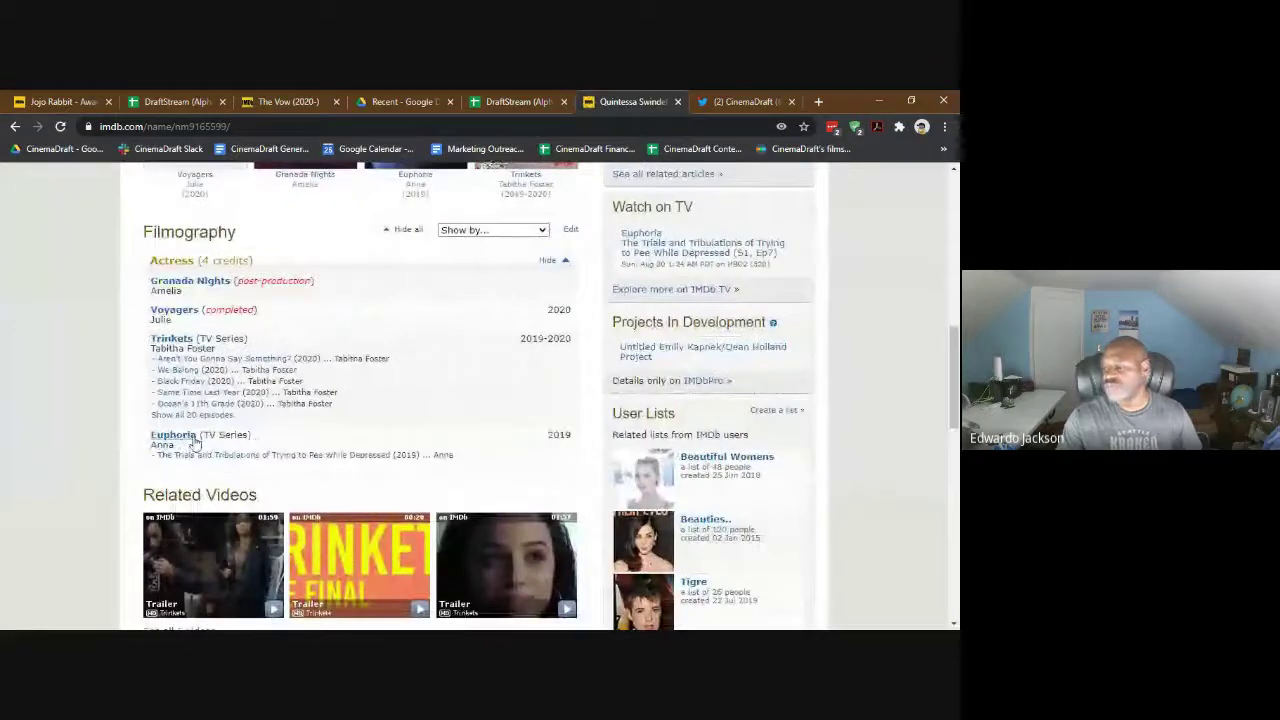
pyautogui.scroll(7, 458, 417)
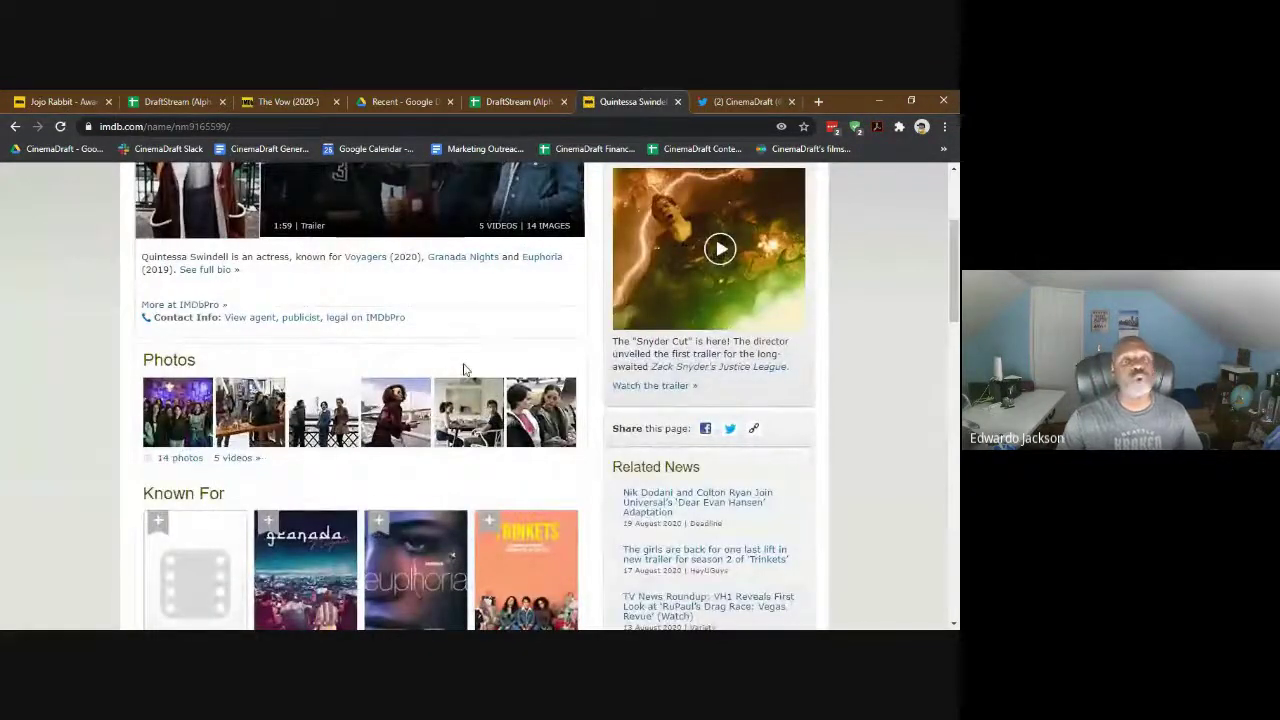
pyautogui.click(503, 101)
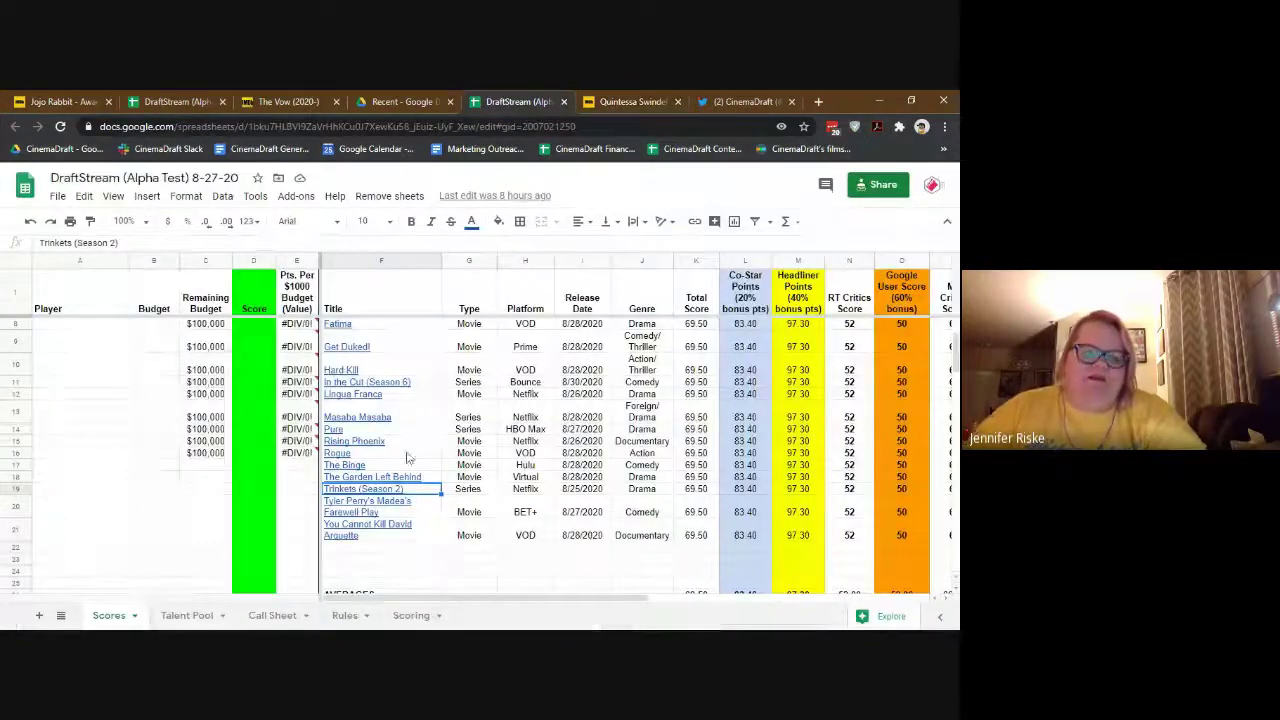
# Find Bill & Ted Face the Music in the title list, and locate its headliners Keanu Reeves and Alex Winter on the Talent Pool sheet.
pyautogui.scroll(2, 404, 460)
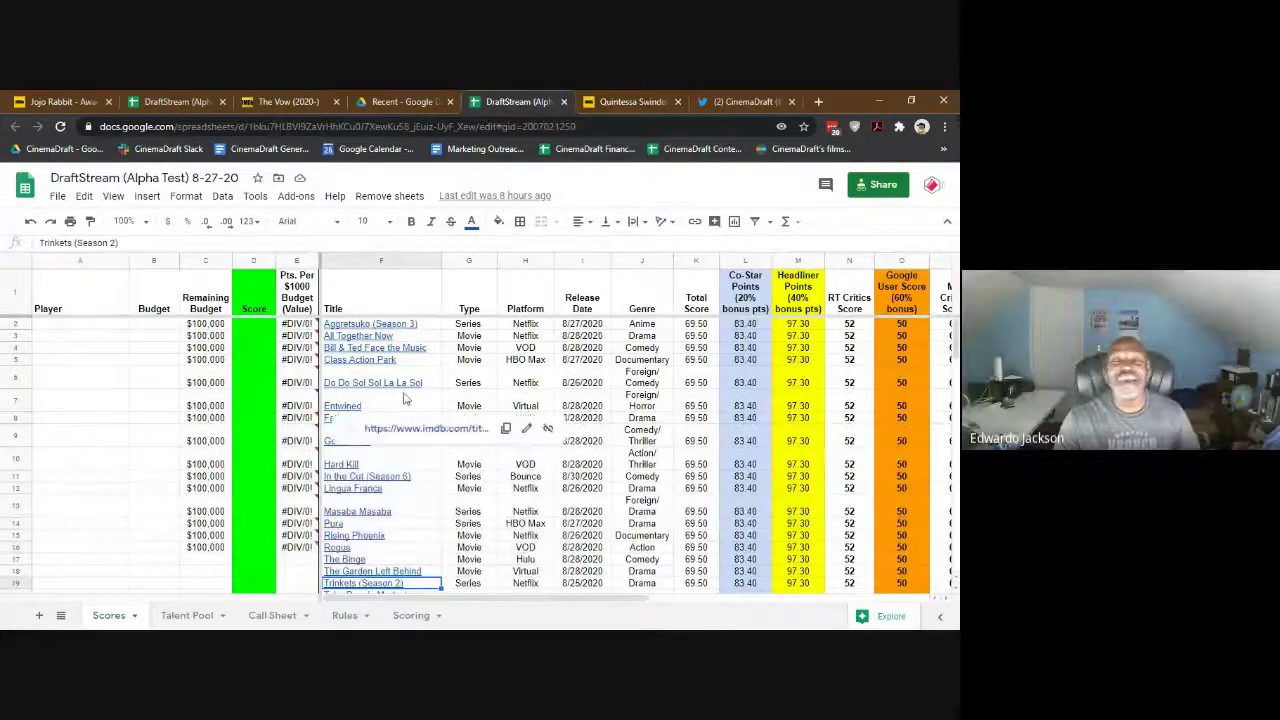
pyautogui.click(420, 349)
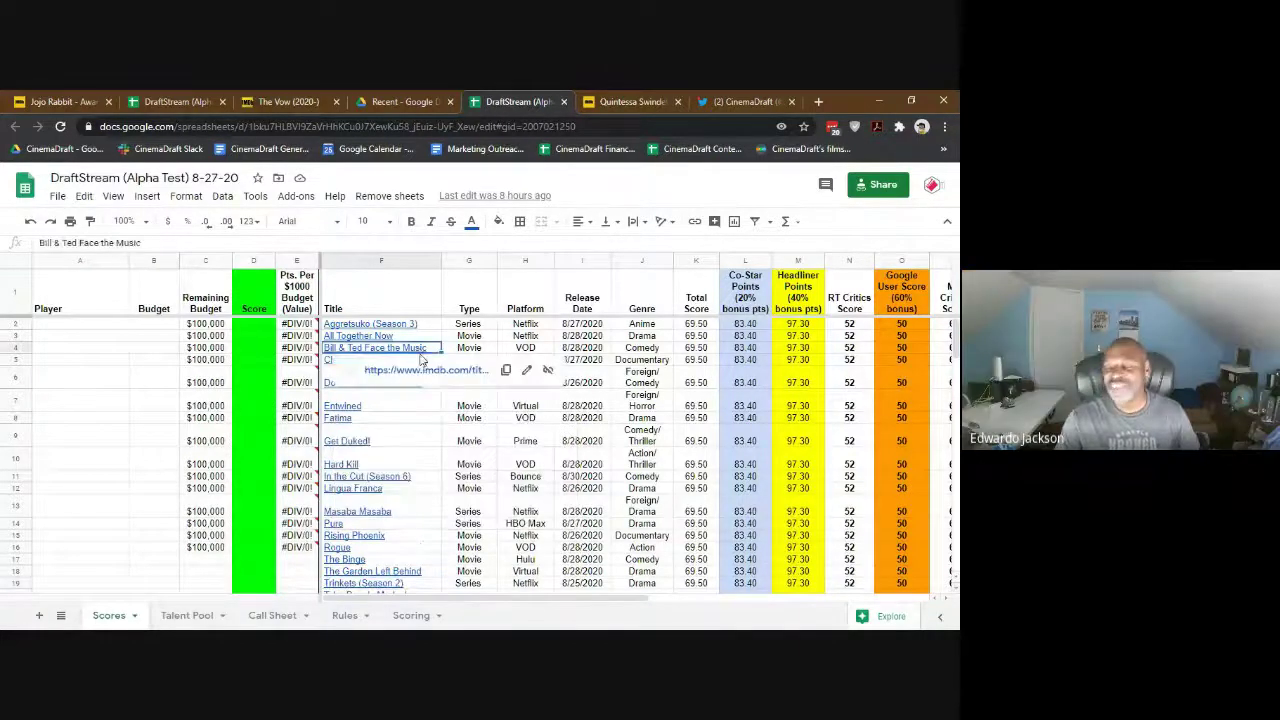
pyautogui.click(200, 616)
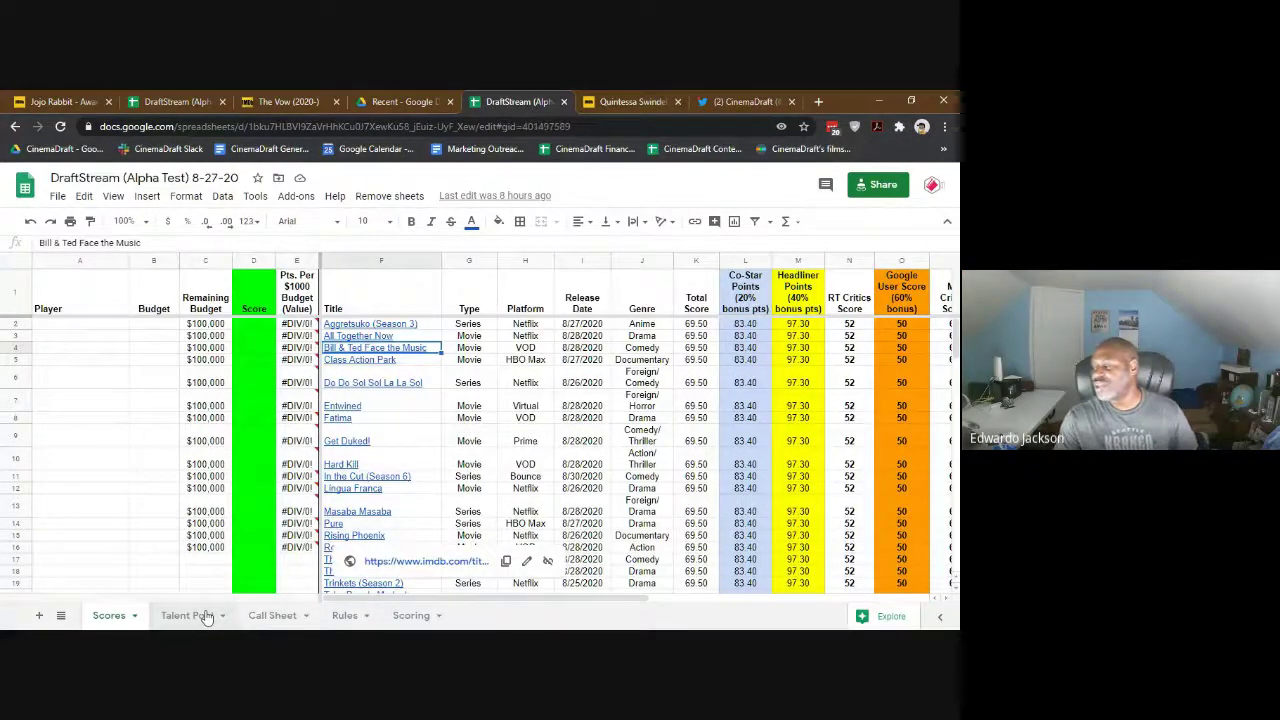
pyautogui.scroll(-5, 281, 437)
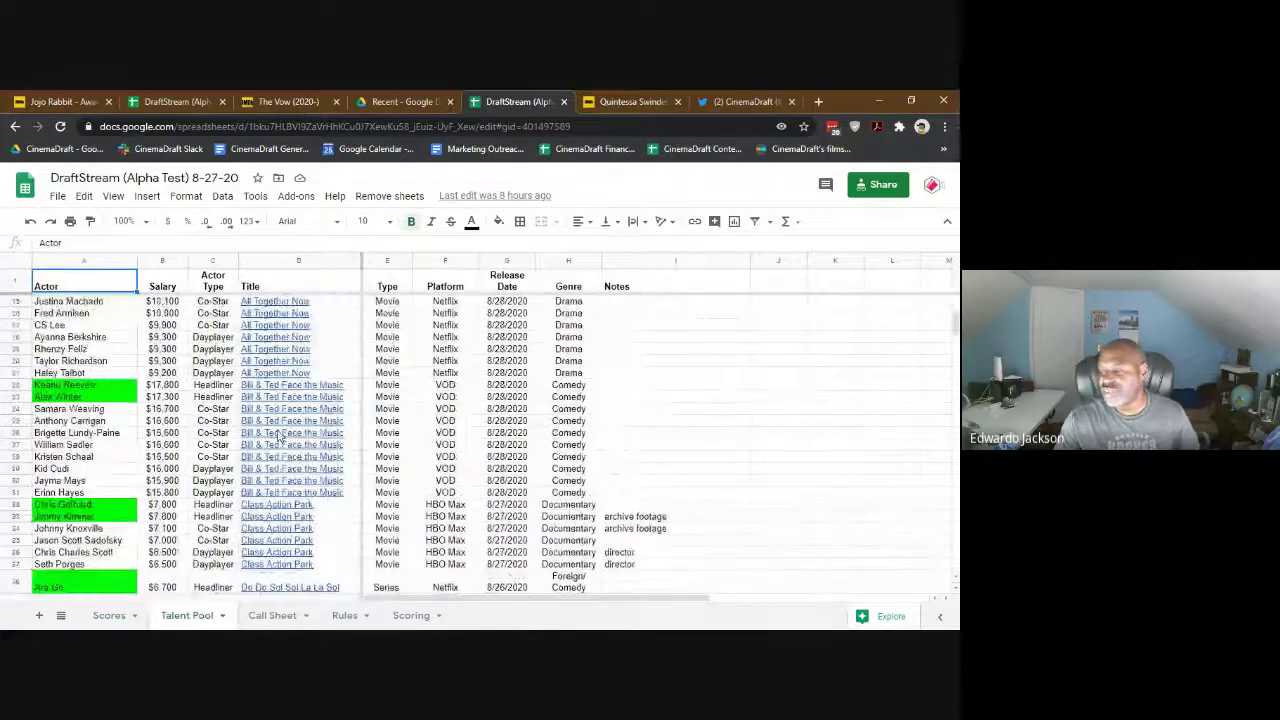
pyautogui.click(100, 386)
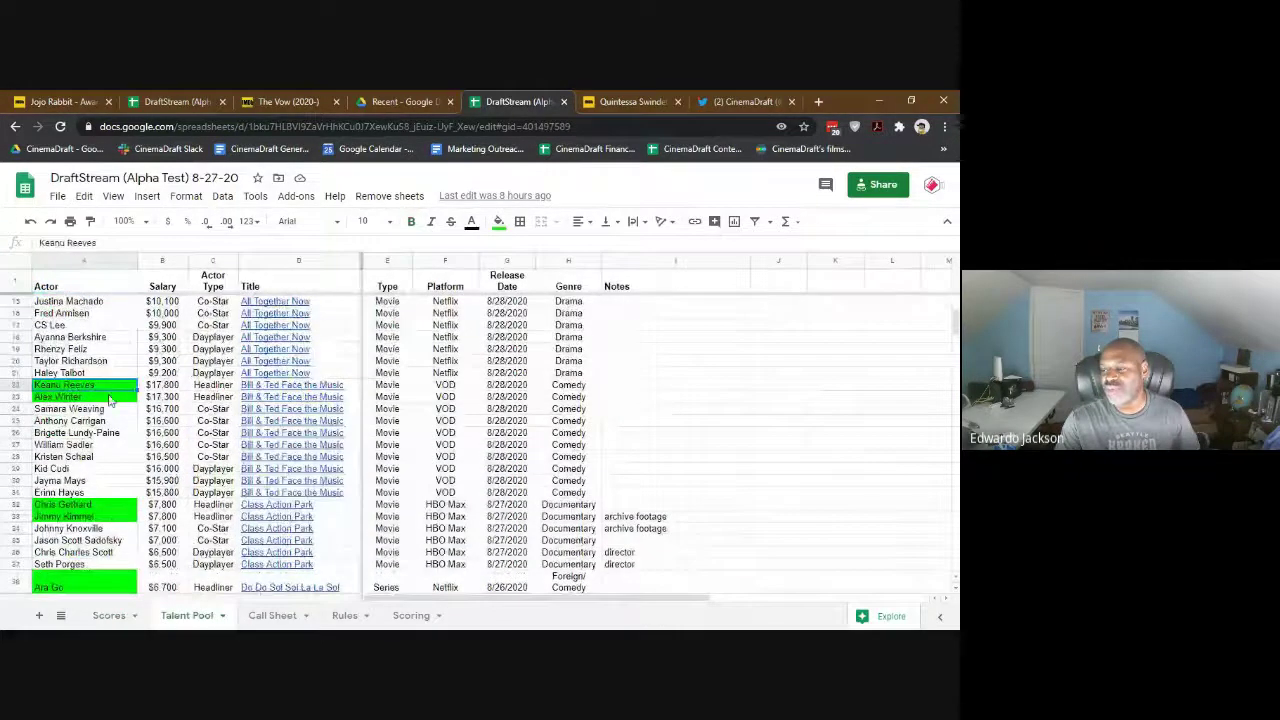
pyautogui.click(110, 398)
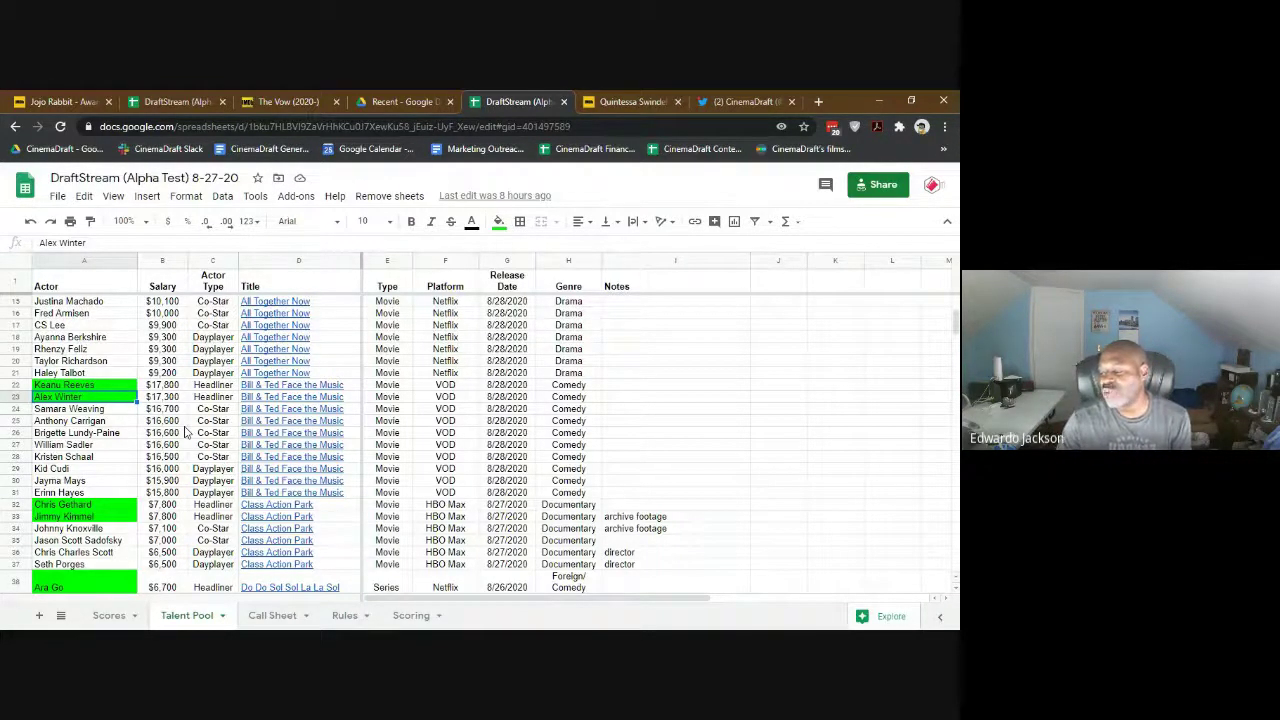
# Examine the actors, salaries and actor types of the titles below Bill & Ted Face the Music in the Talent Pool.
pyautogui.scroll(-3, 185, 430)
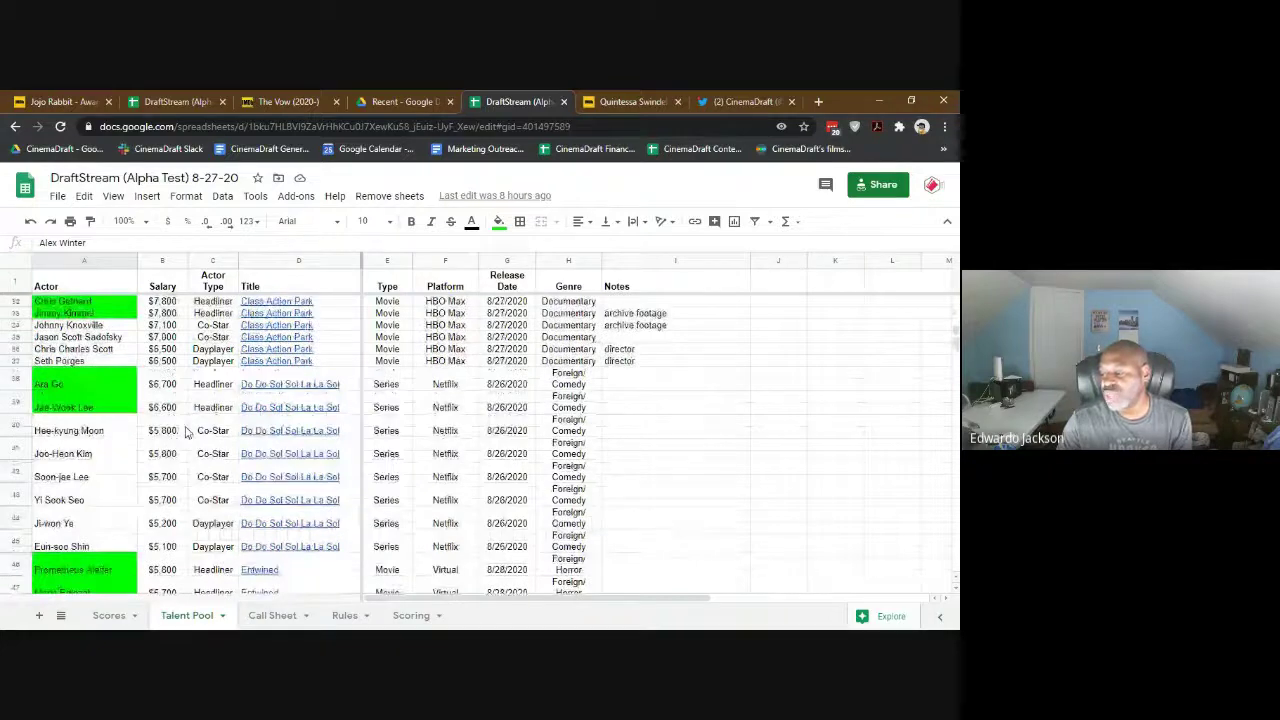
pyautogui.scroll(-3, 185, 430)
pyautogui.scroll(-2, 185, 430)
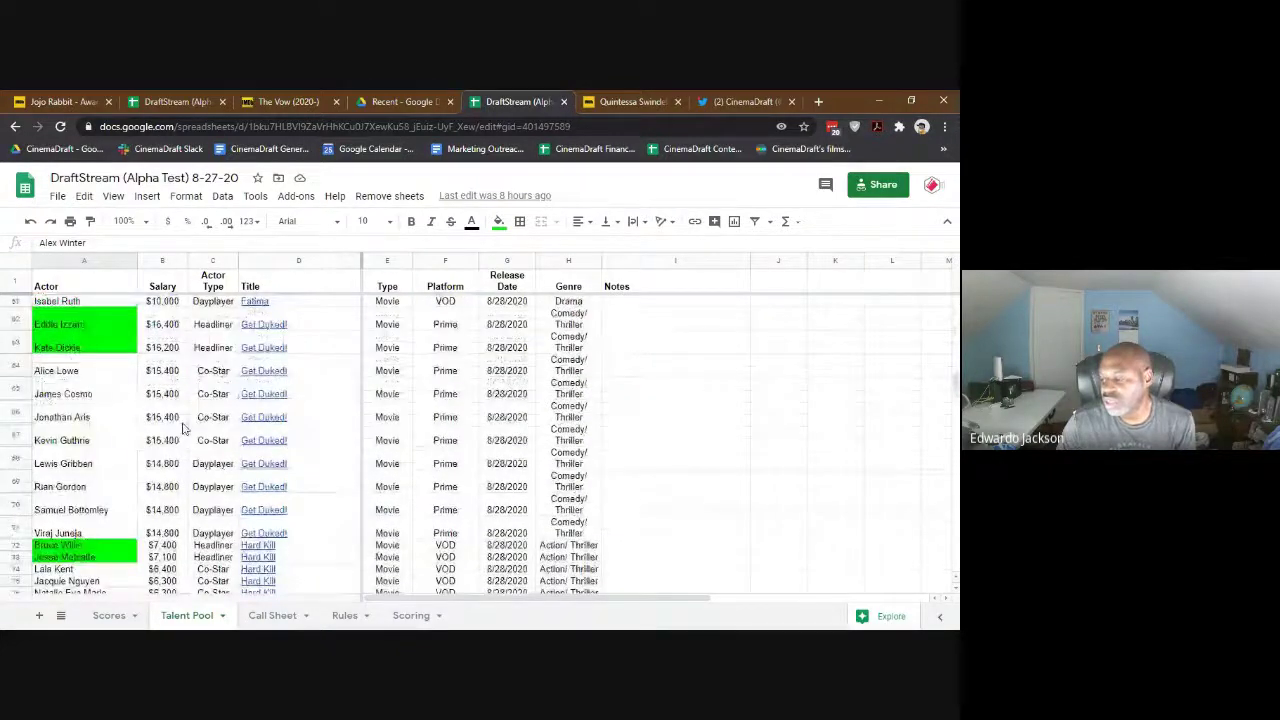
pyautogui.scroll(-5, 183, 428)
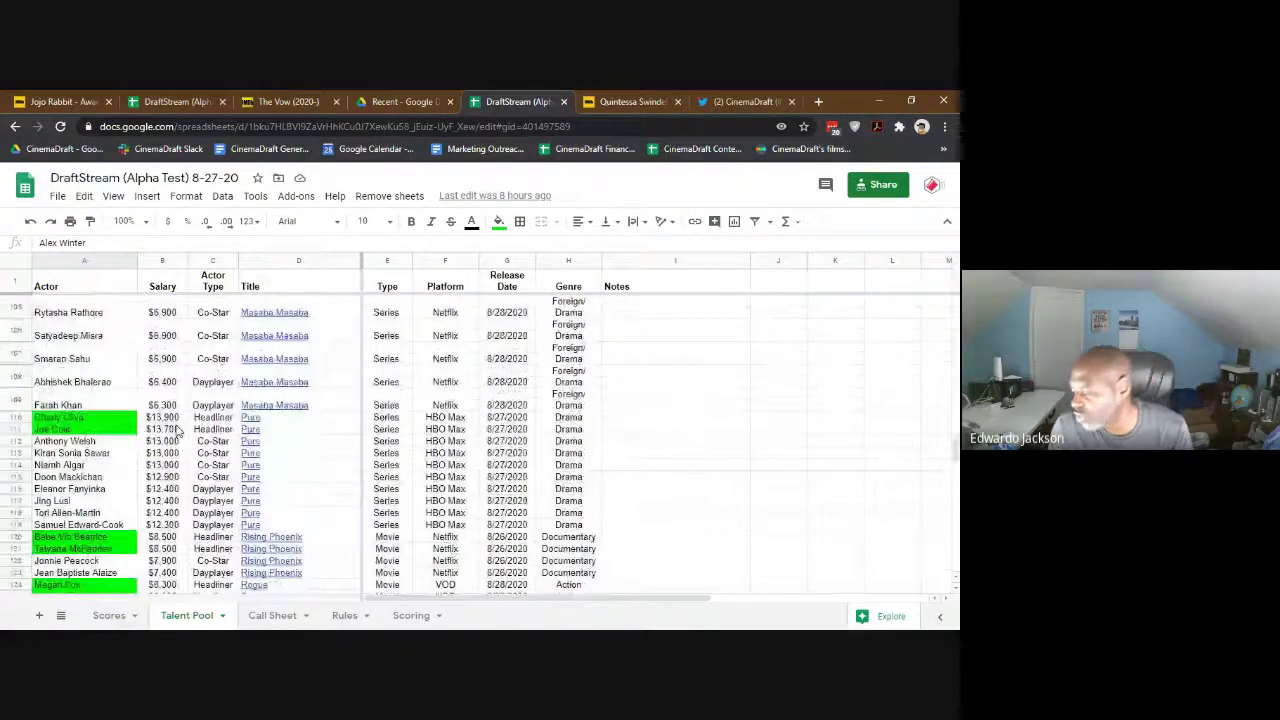
pyautogui.scroll(-3, 177, 432)
pyautogui.scroll(-2, 176, 434)
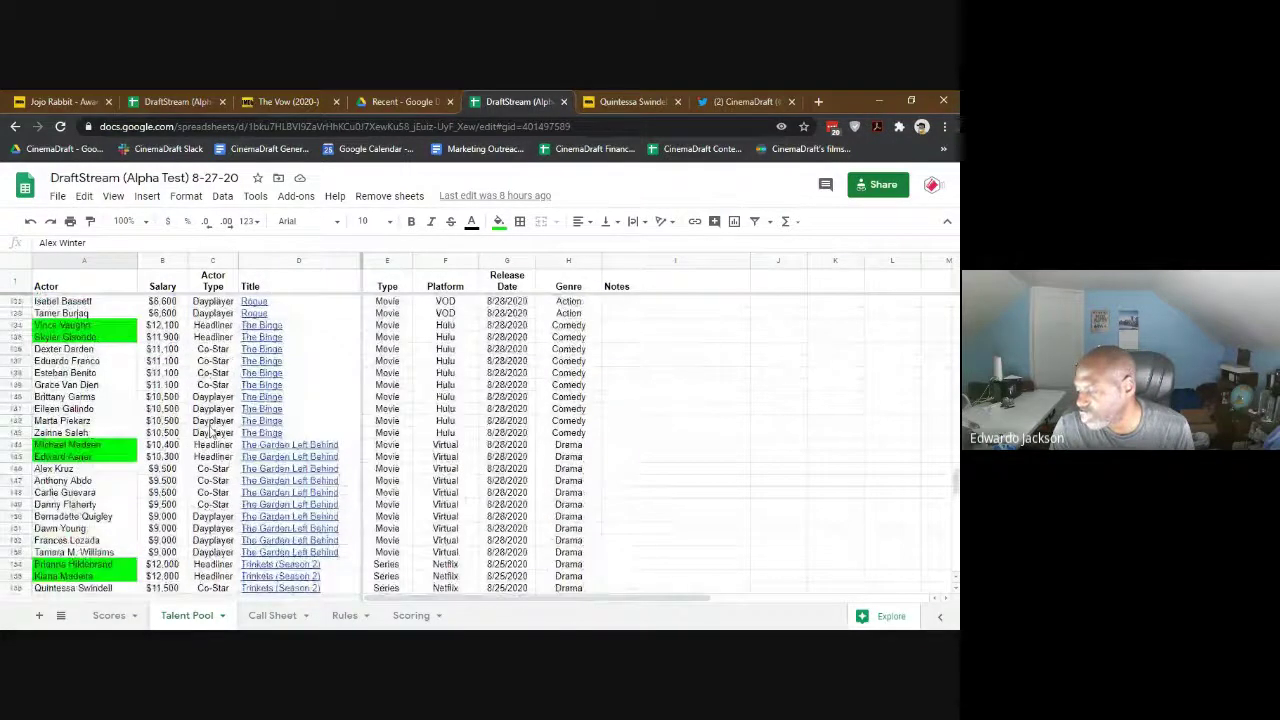
pyautogui.scroll(-3, 210, 436)
pyautogui.scroll(-3, 220, 437)
pyautogui.scroll(4, 222, 425)
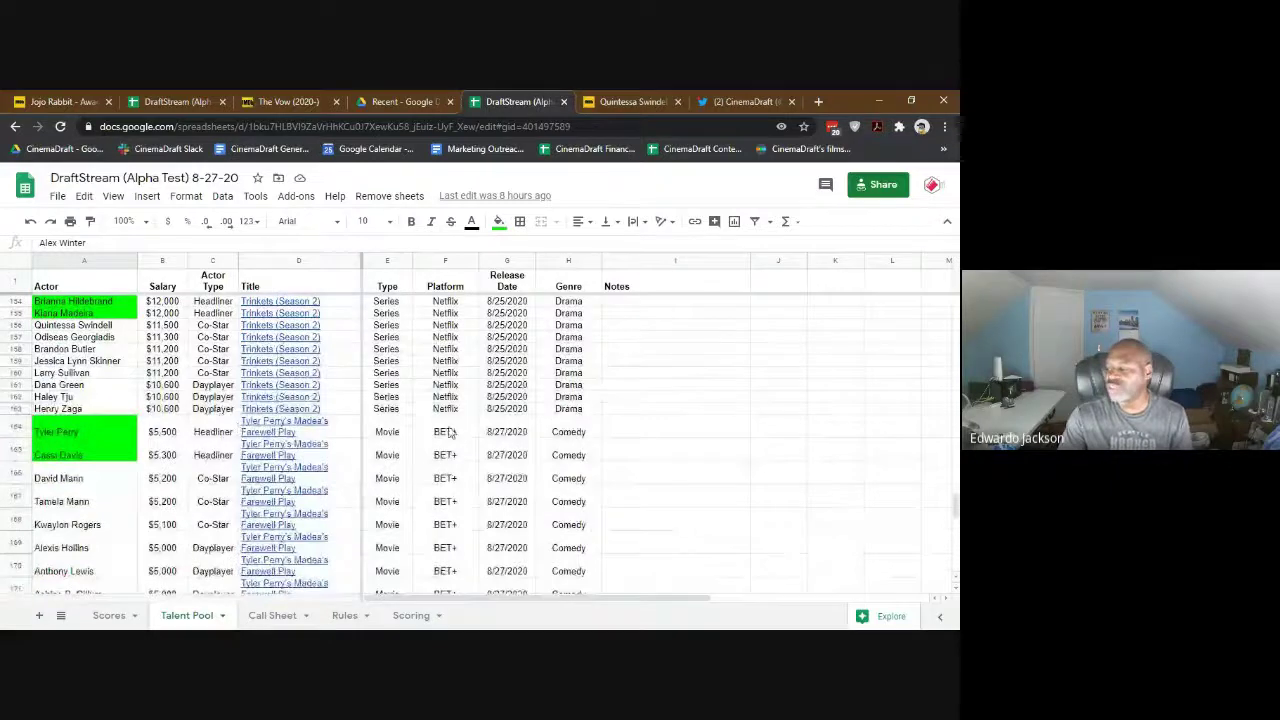
pyautogui.scroll(3, 413, 404)
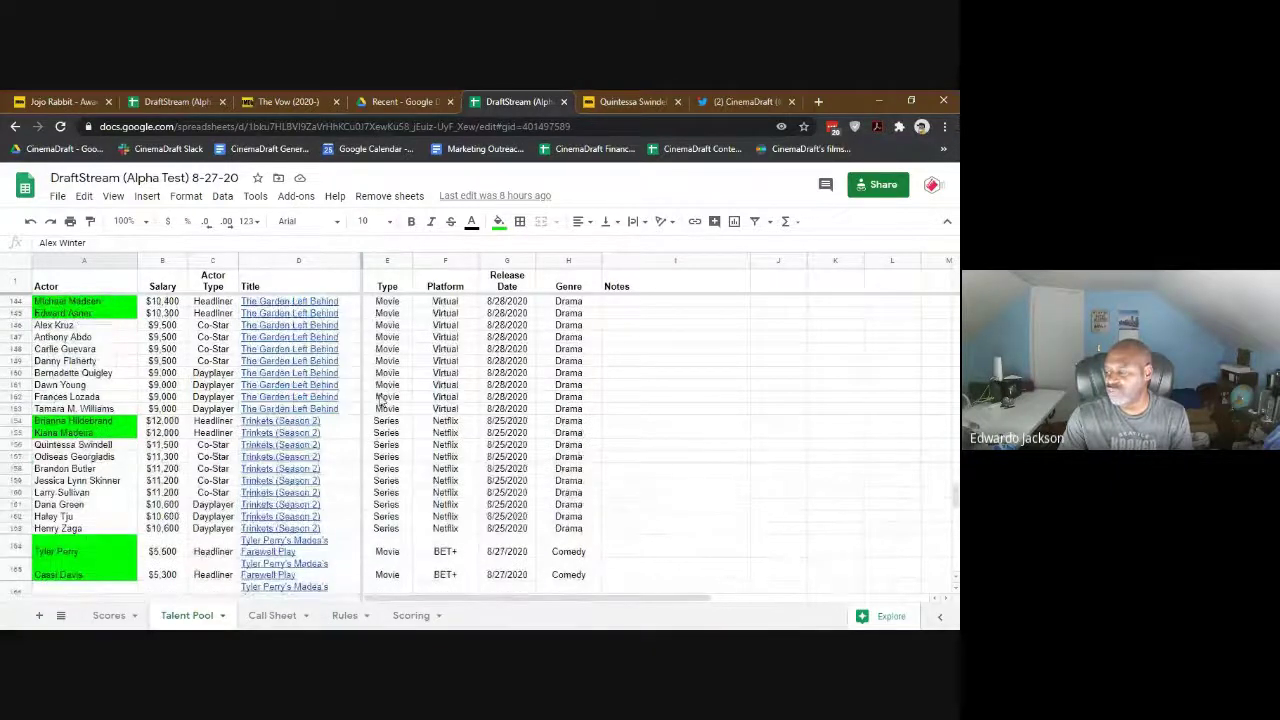
pyautogui.scroll(-10, 383, 400)
pyautogui.scroll(6, 380, 400)
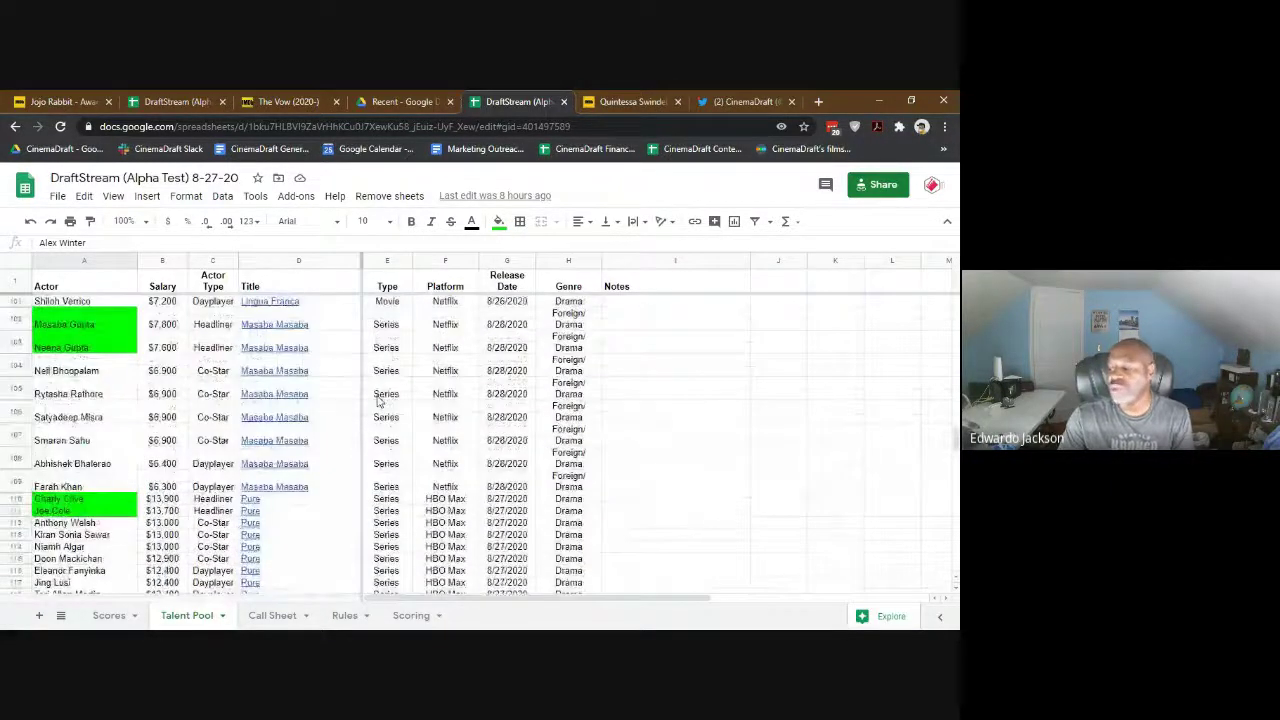
# Open the IMDb page linked to The Binge and view its poster and the preceding cast still.
pyautogui.scroll(-9, 380, 400)
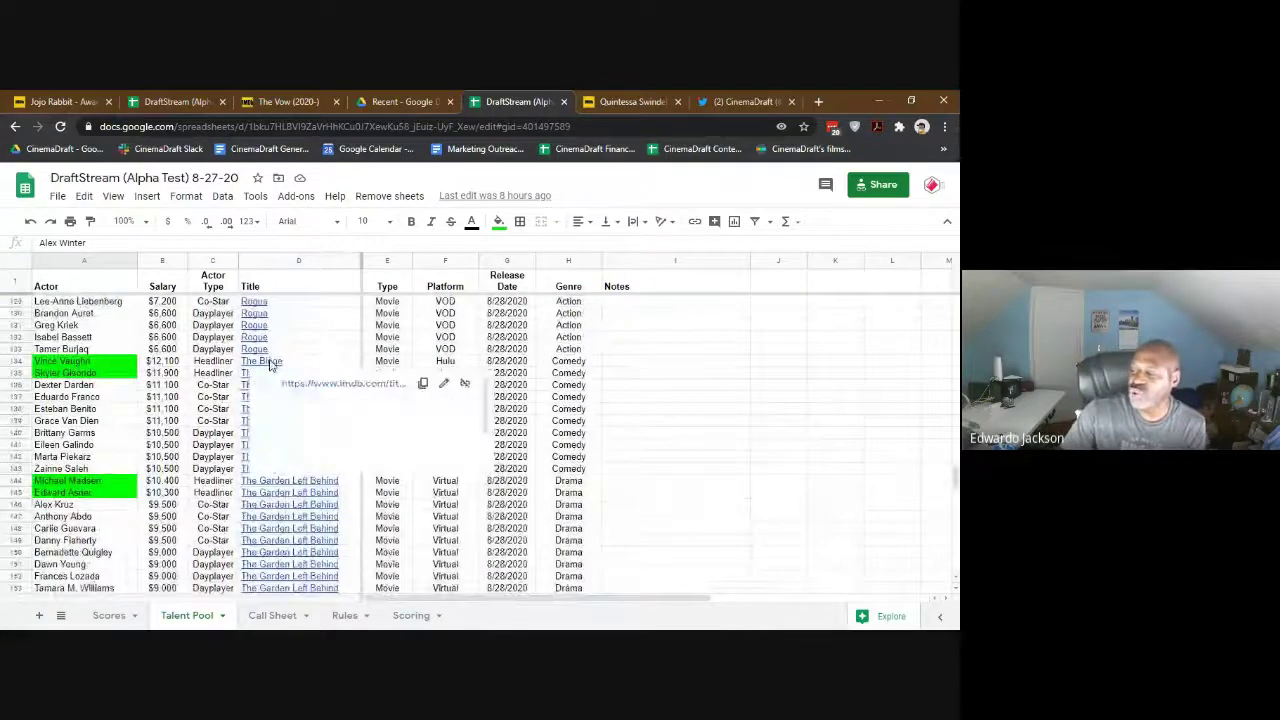
pyautogui.click(268, 363)
pyautogui.click(302, 381)
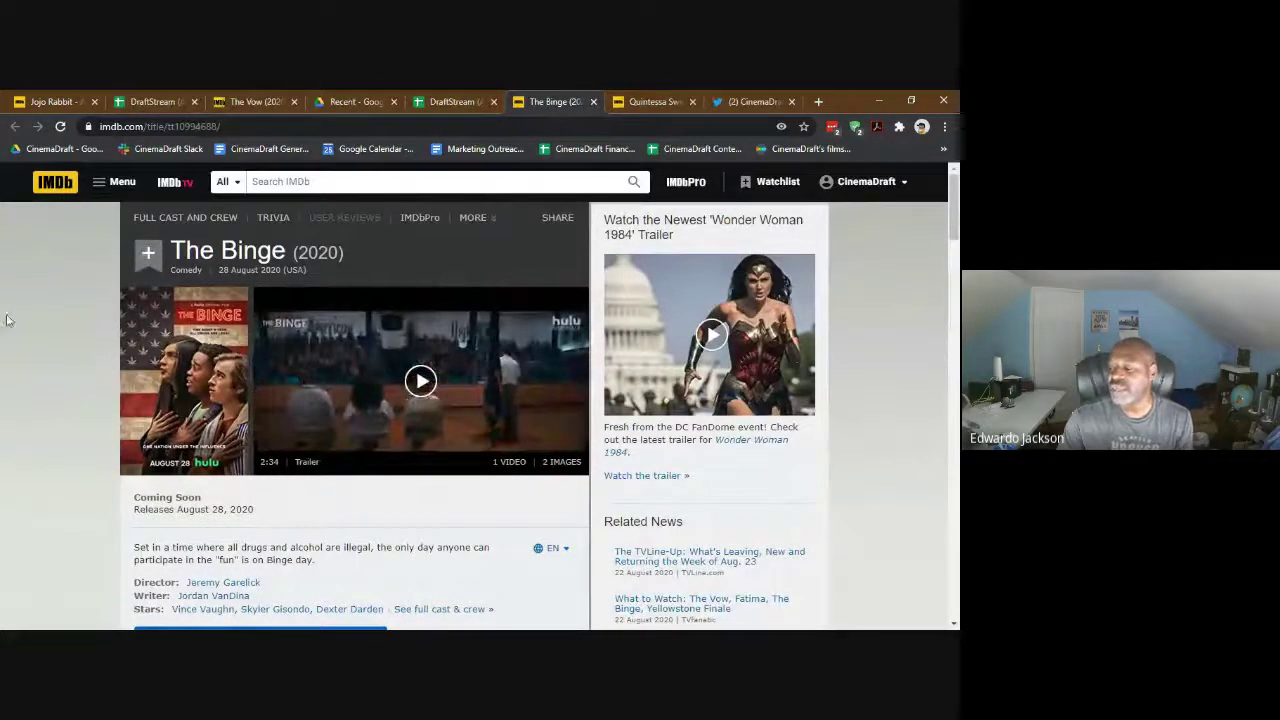
pyautogui.click(200, 369)
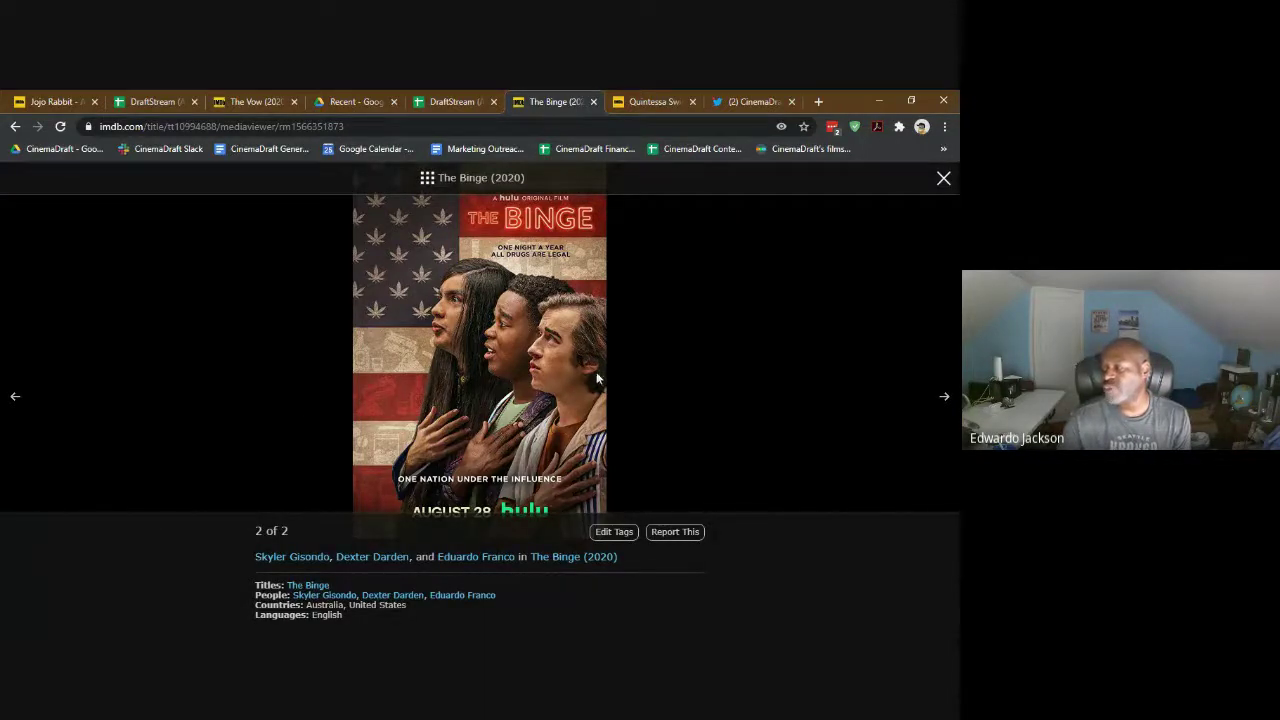
pyautogui.click(12, 399)
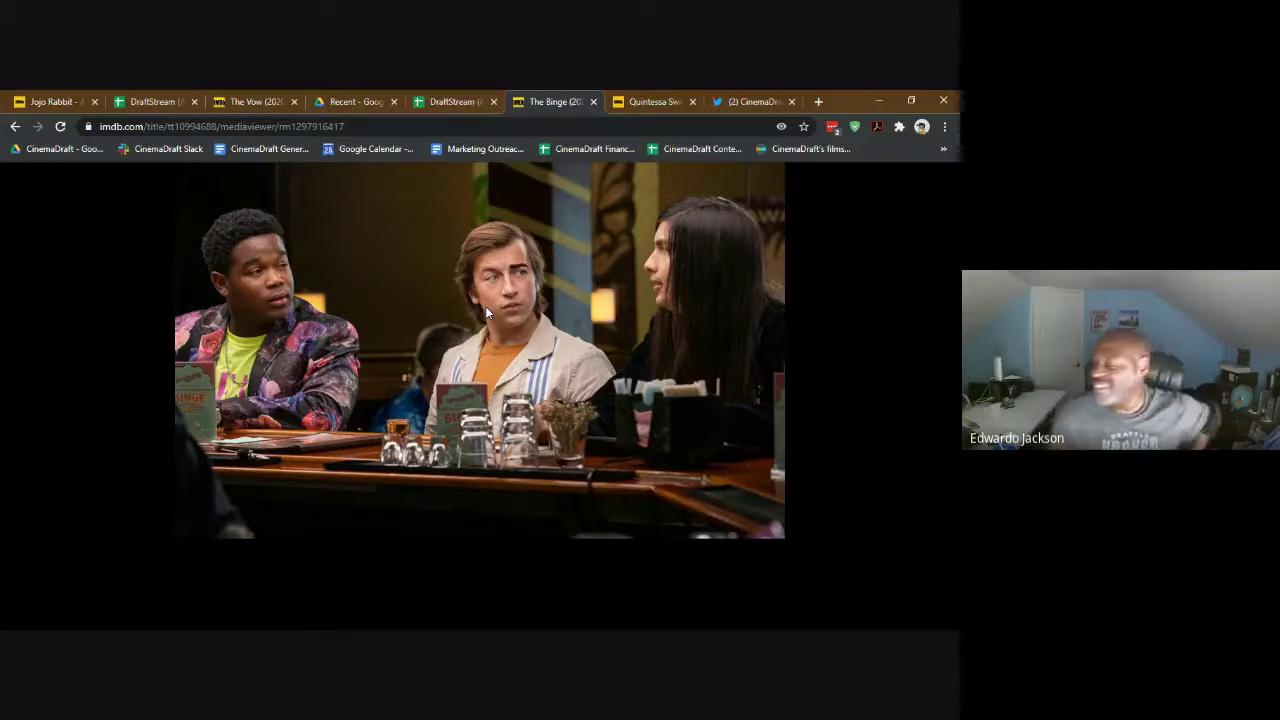
# Open Skyler Gisondo's IMDb page from the cast still and examine his filmography.
pyautogui.click(312, 578)
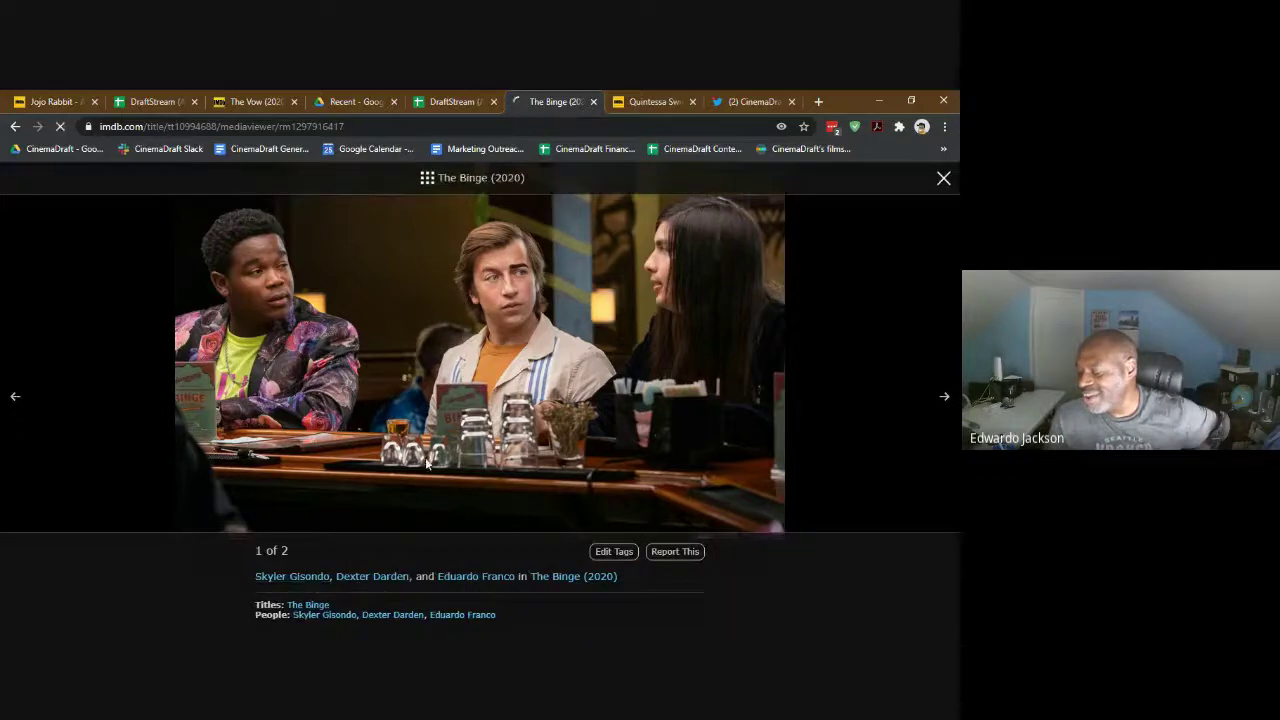
pyautogui.scroll(-5, 518, 310)
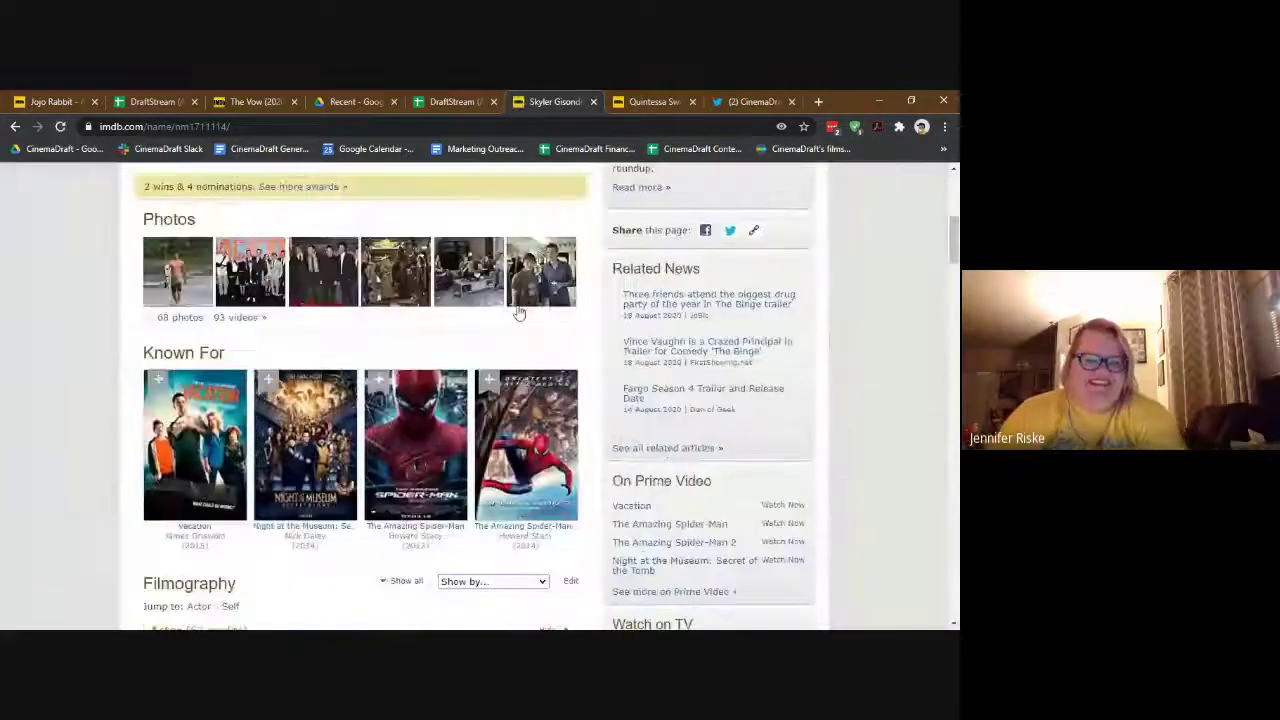
pyautogui.scroll(-2, 518, 310)
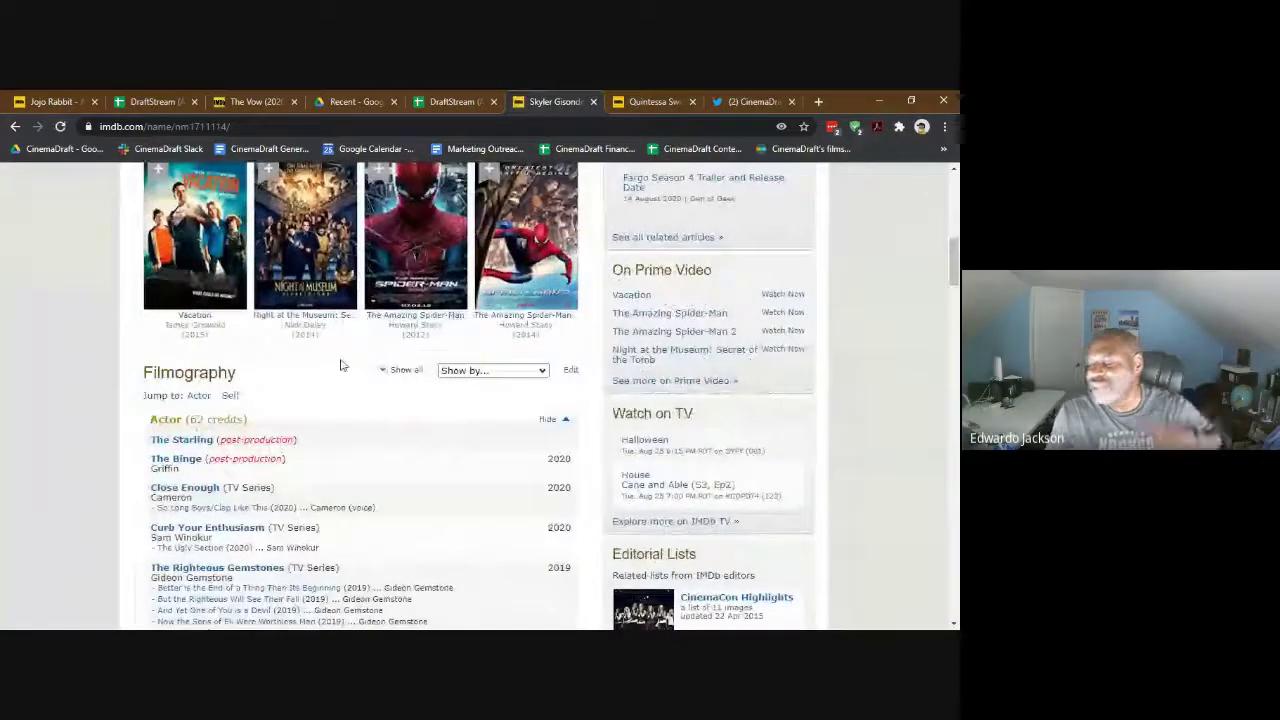
# Open The Righteous Gemstones from the filmography and view its poster and the following episode still.
pyautogui.click(238, 570)
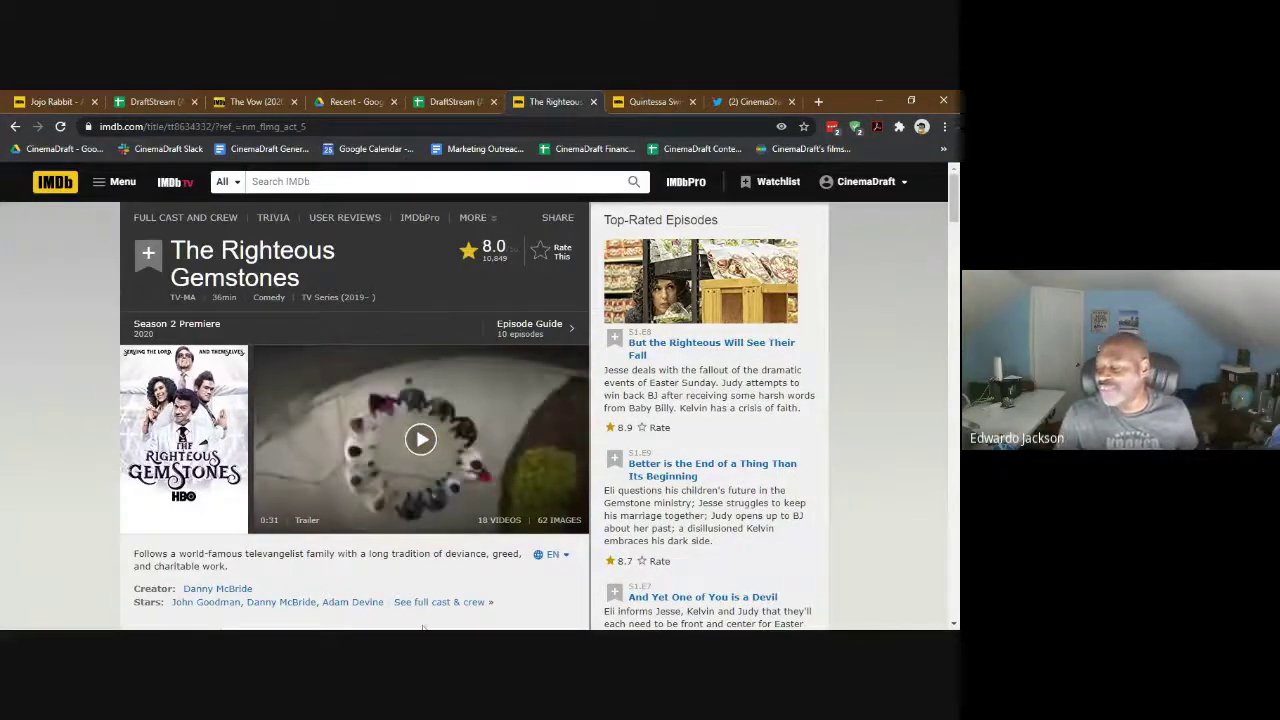
pyautogui.click(146, 470)
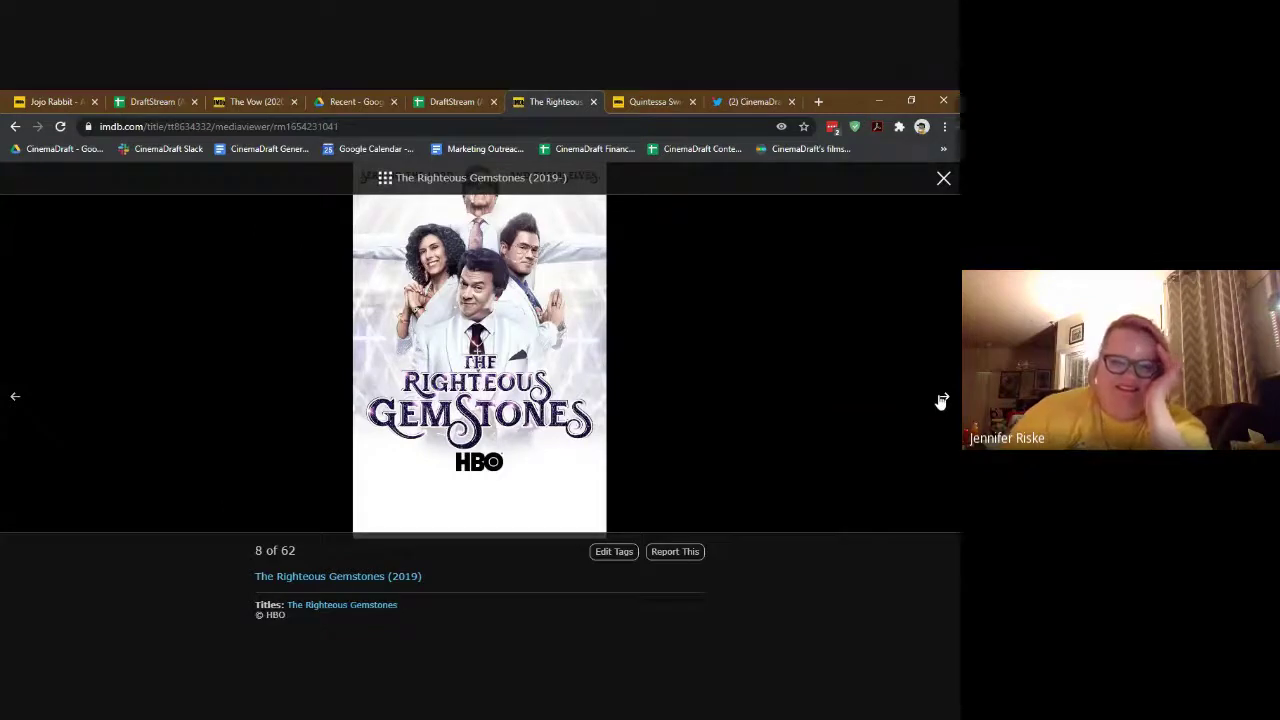
pyautogui.click(942, 400)
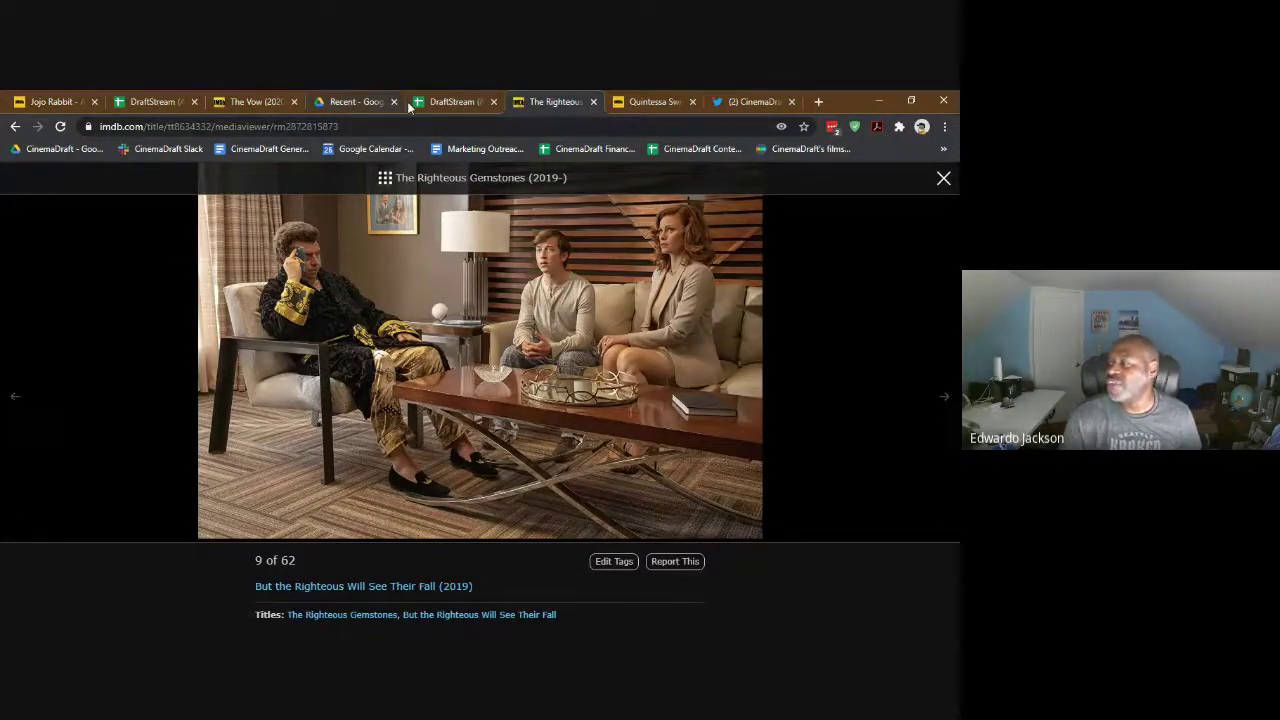
# Return to the 8-27-20 Talent Pool sheet and compare the actors and salaries from Entwined through You Cannot Kill David Arquette.
pyautogui.click(455, 103)
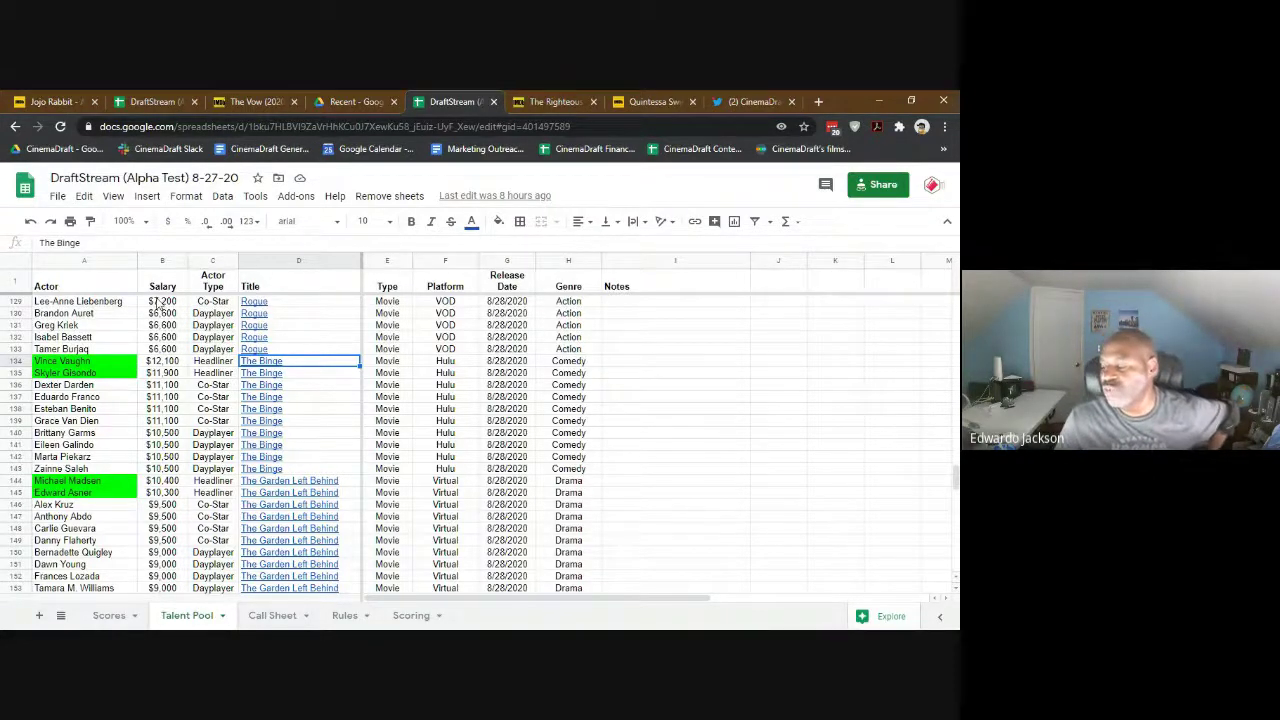
pyautogui.scroll(-8, 178, 308)
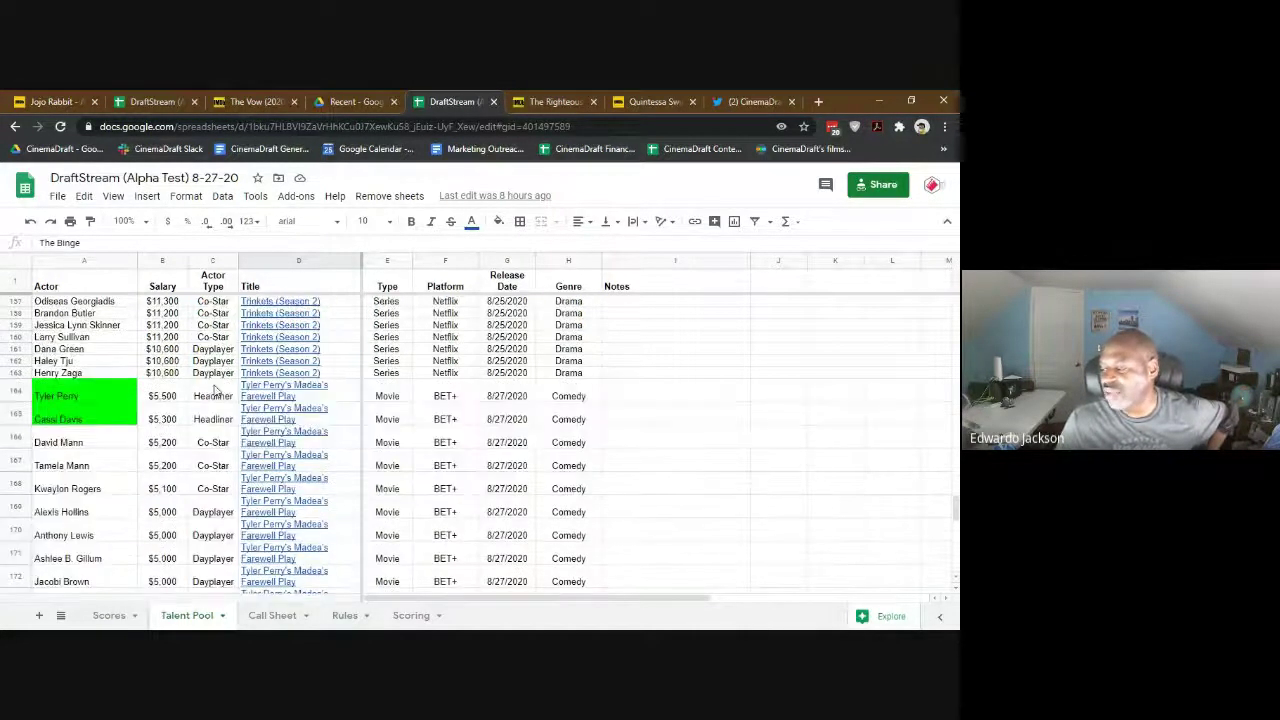
pyautogui.scroll(12, 215, 360)
pyautogui.scroll(-20, 222, 370)
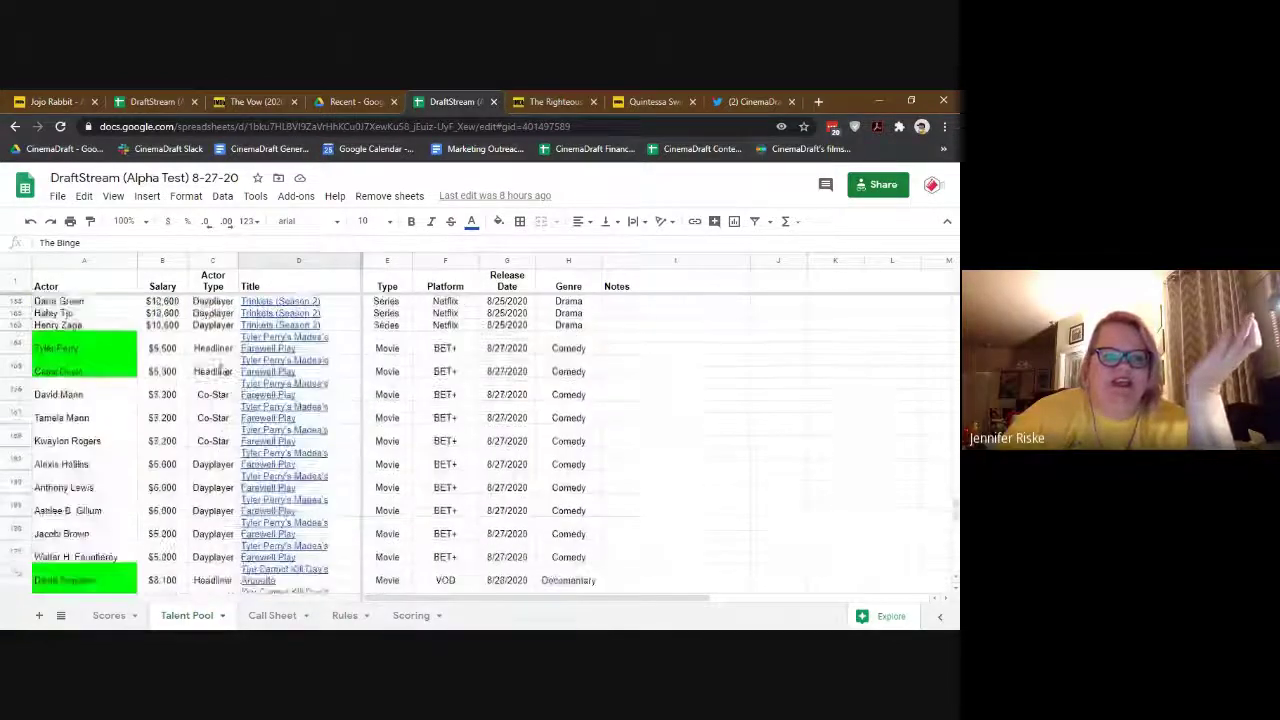
pyautogui.scroll(12, 225, 370)
pyautogui.scroll(12, 225, 370)
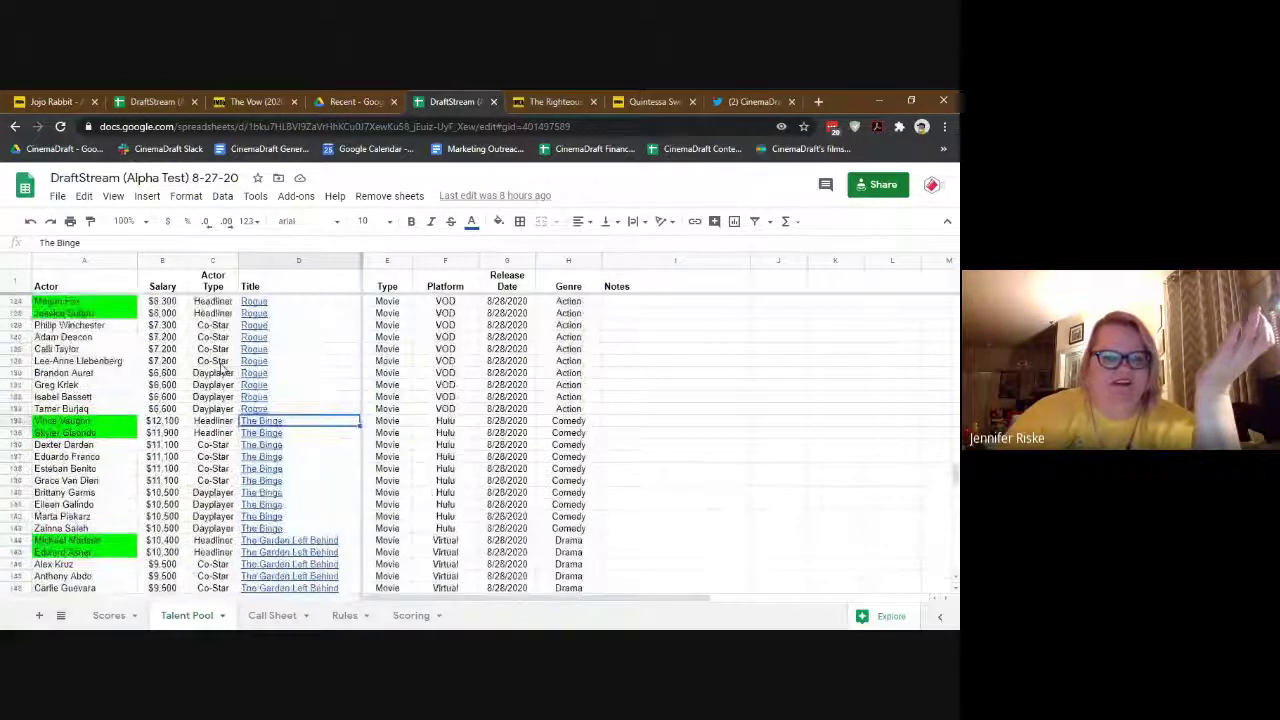
pyautogui.scroll(-4, 224, 369)
pyautogui.scroll(-2, 224, 369)
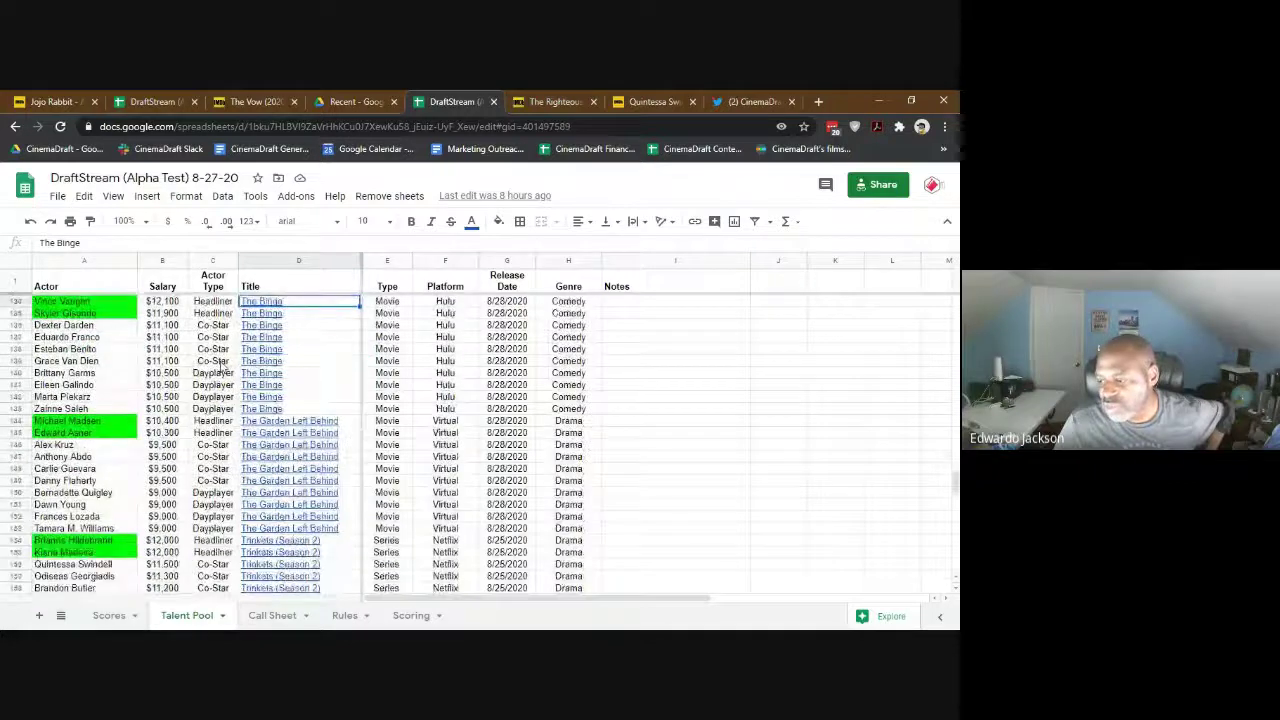
pyautogui.scroll(10, 220, 362)
pyautogui.scroll(5, 218, 358)
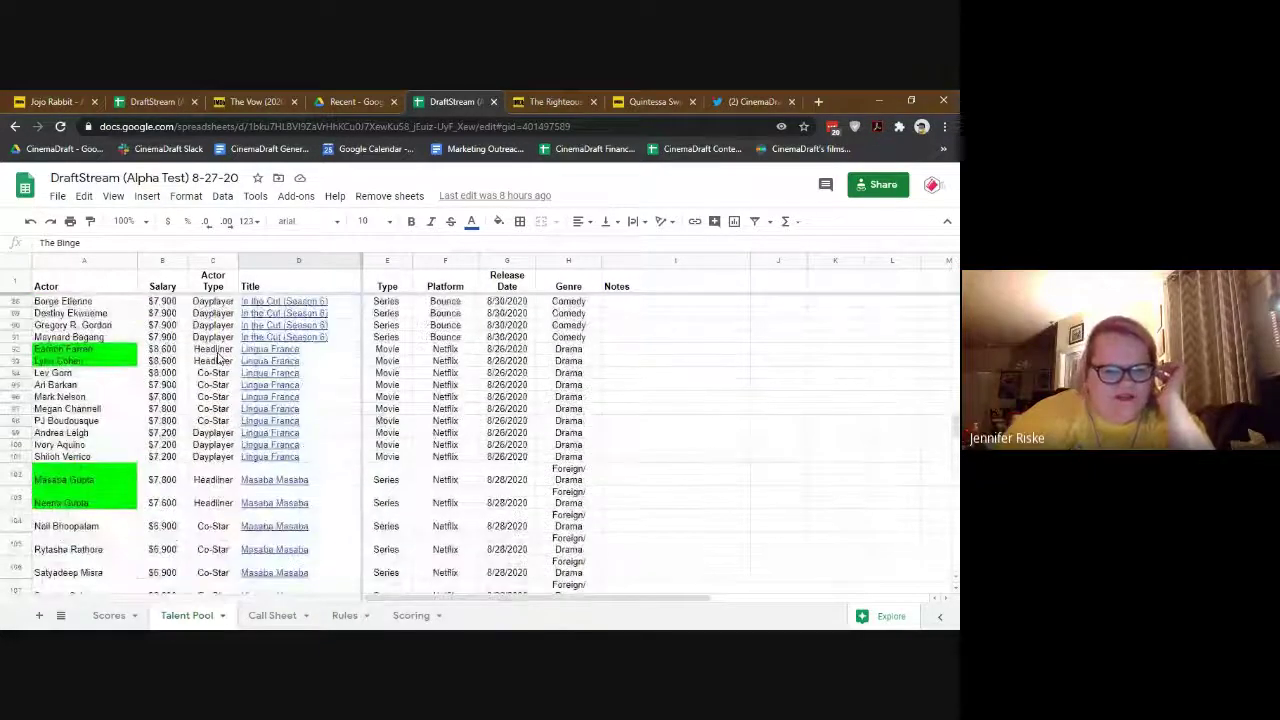
pyautogui.scroll(5, 110, 364)
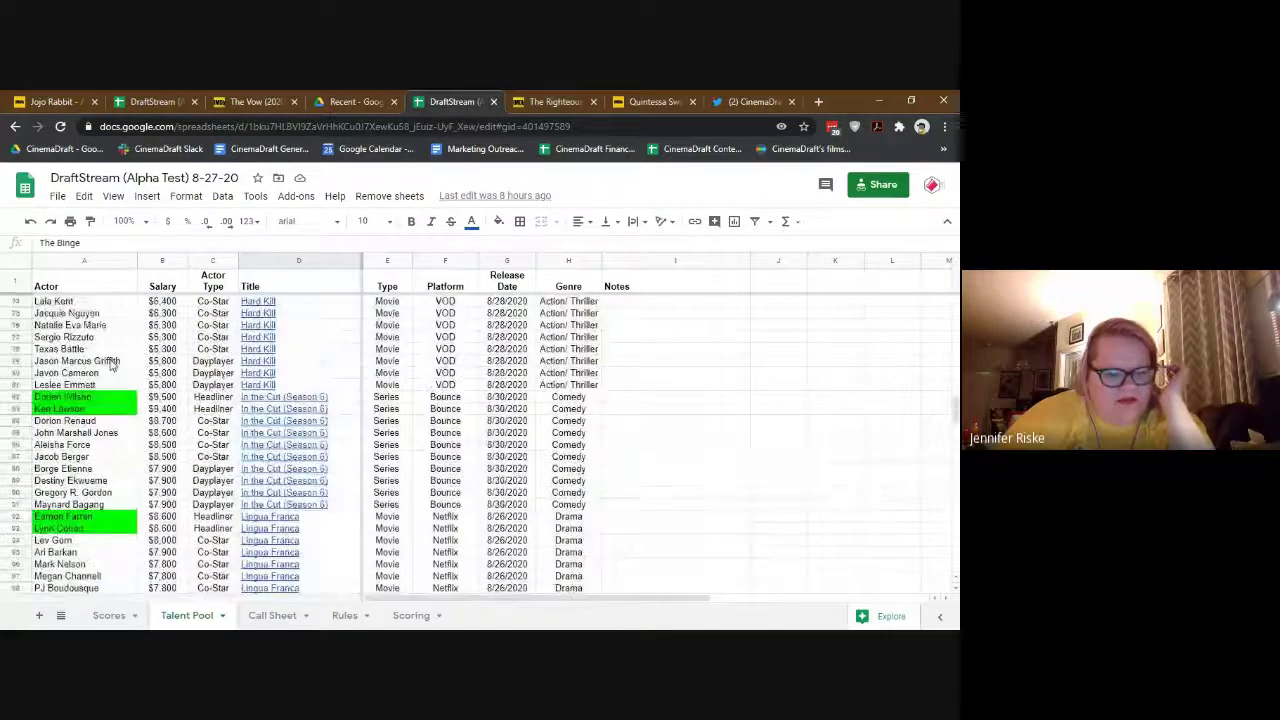
pyautogui.scroll(-4, 114, 368)
pyautogui.scroll(1, 113, 368)
pyautogui.scroll(-3, 113, 368)
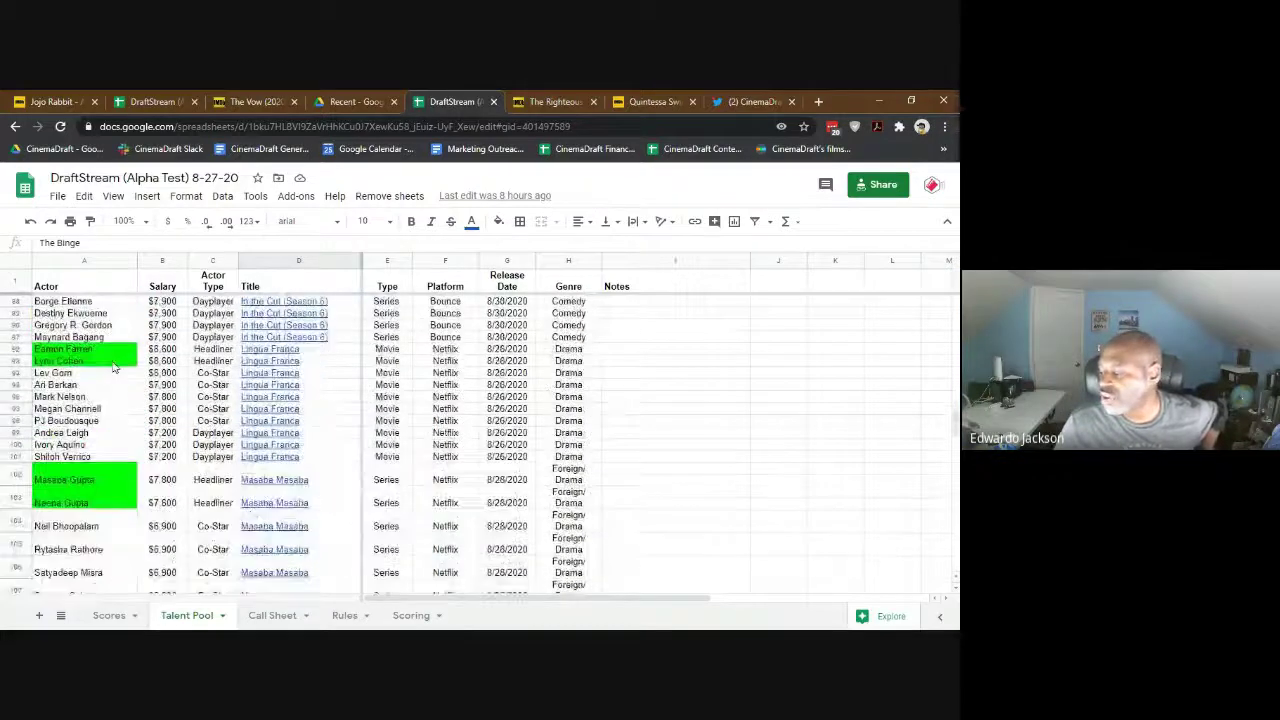
pyautogui.scroll(10, 113, 370)
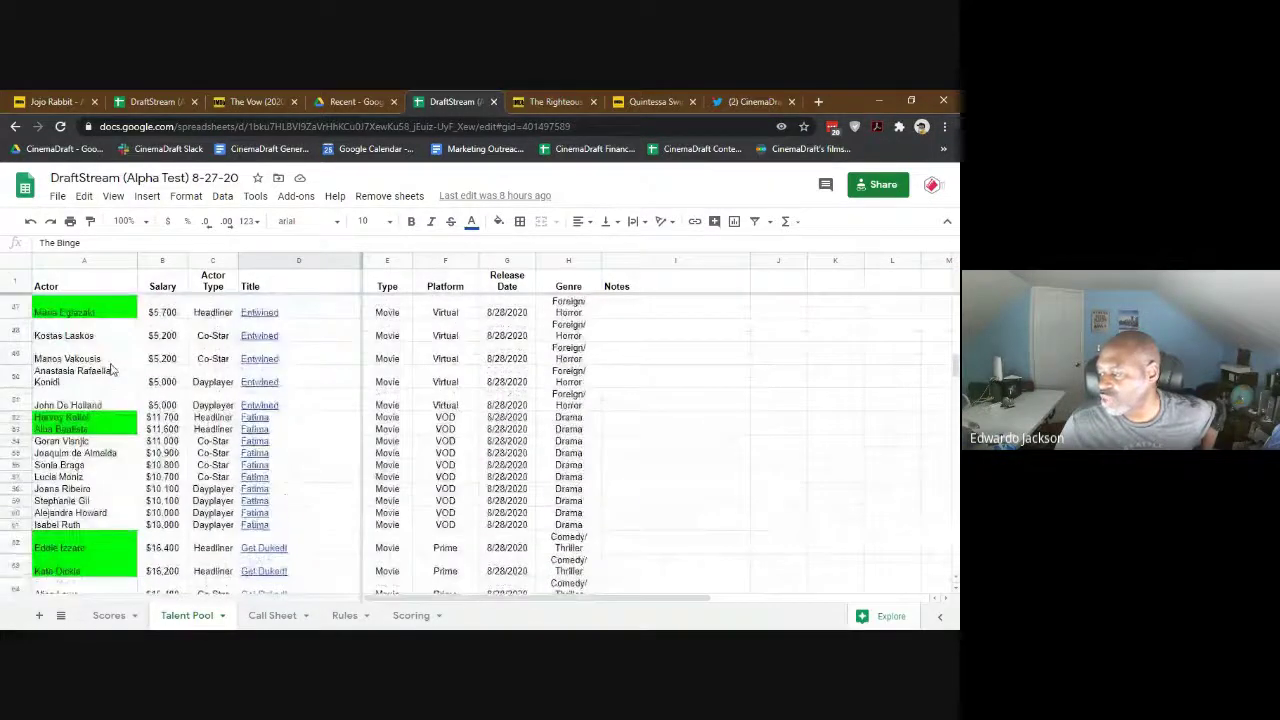
pyautogui.scroll(-10, 112, 375)
pyautogui.scroll(-20, 112, 375)
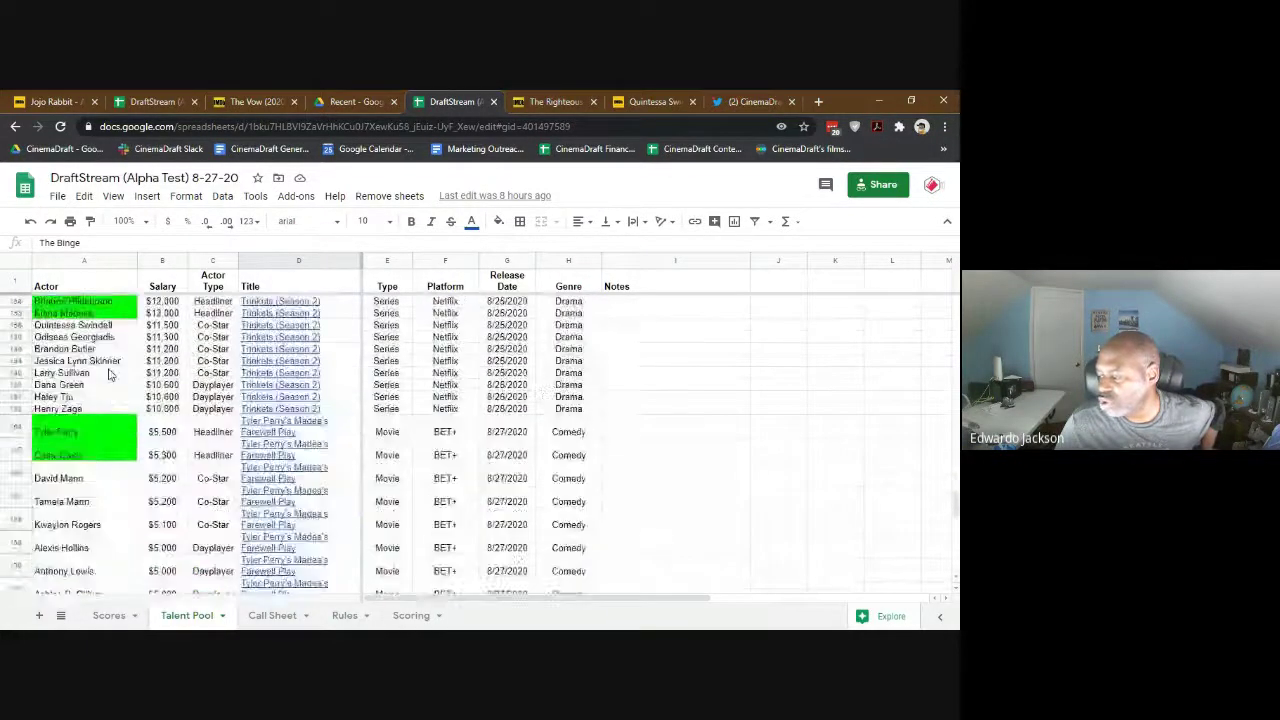
pyautogui.scroll(2, 110, 373)
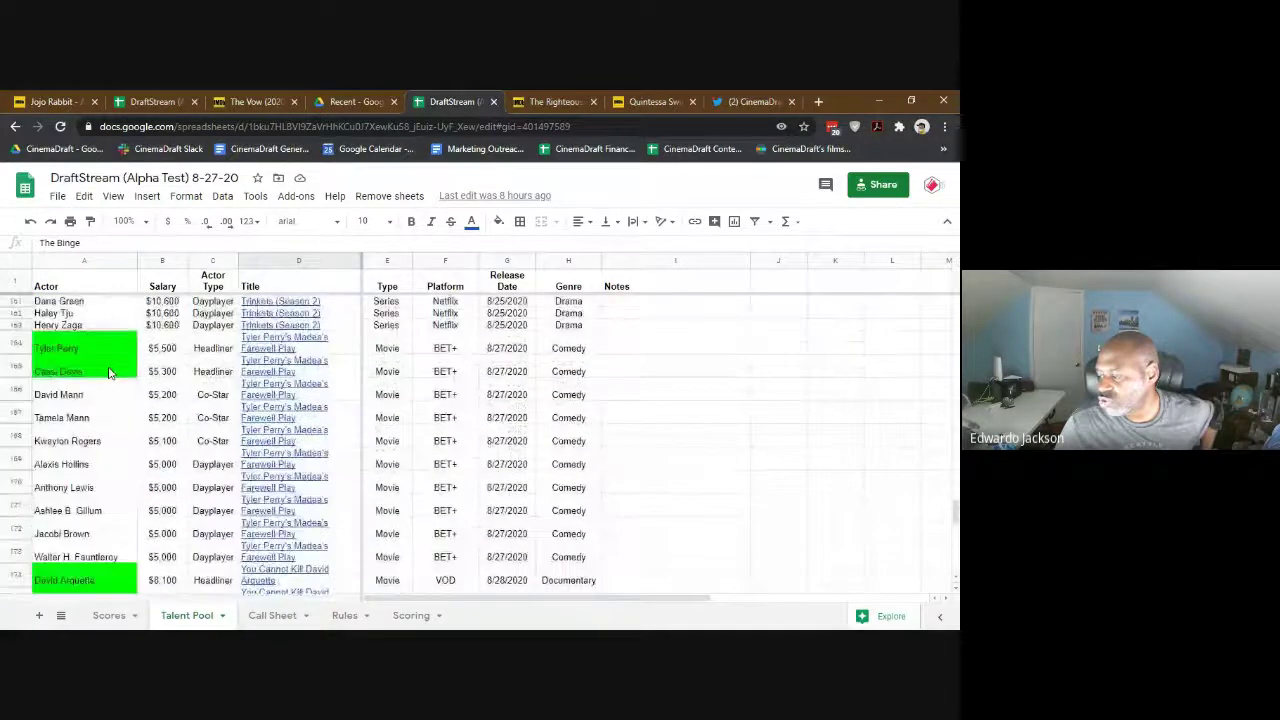
pyautogui.scroll(-2, 110, 373)
pyautogui.scroll(-1, 110, 373)
pyautogui.scroll(2, 110, 373)
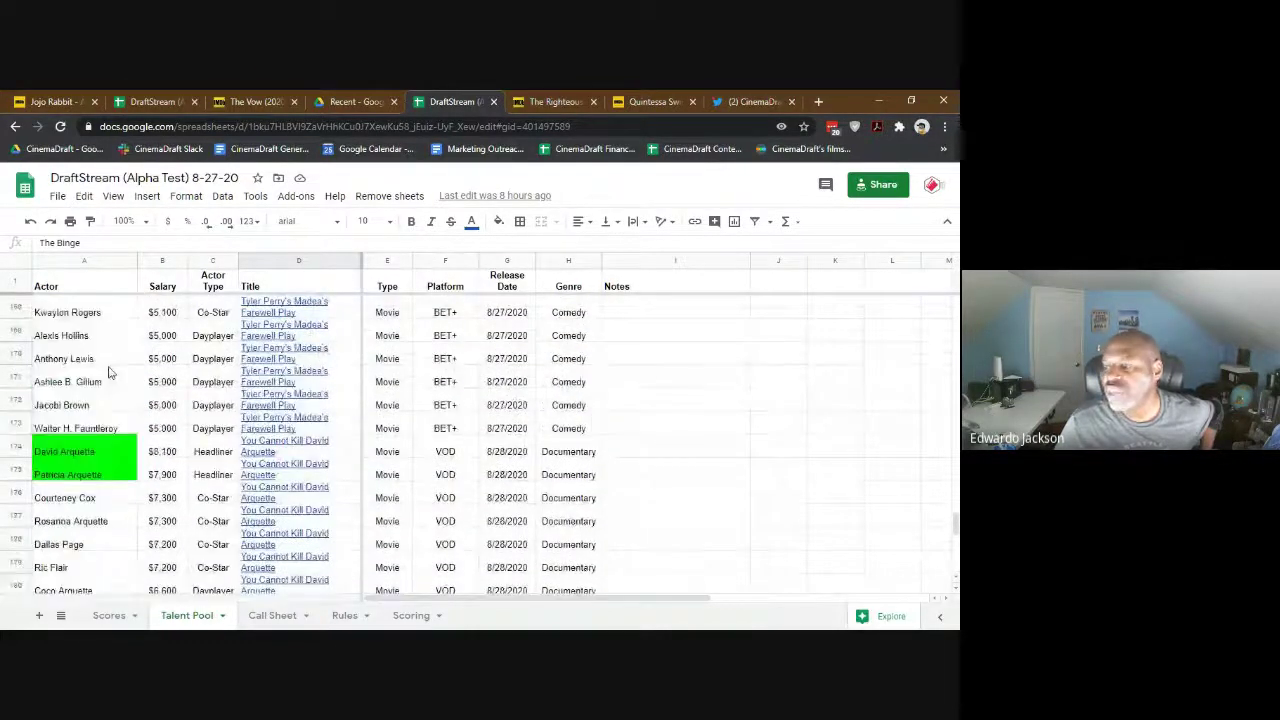
# Search the Talent Pool sheet for "chris" and look at the matching actors listed under Class Action Park.
pyautogui.scroll(3, 110, 373)
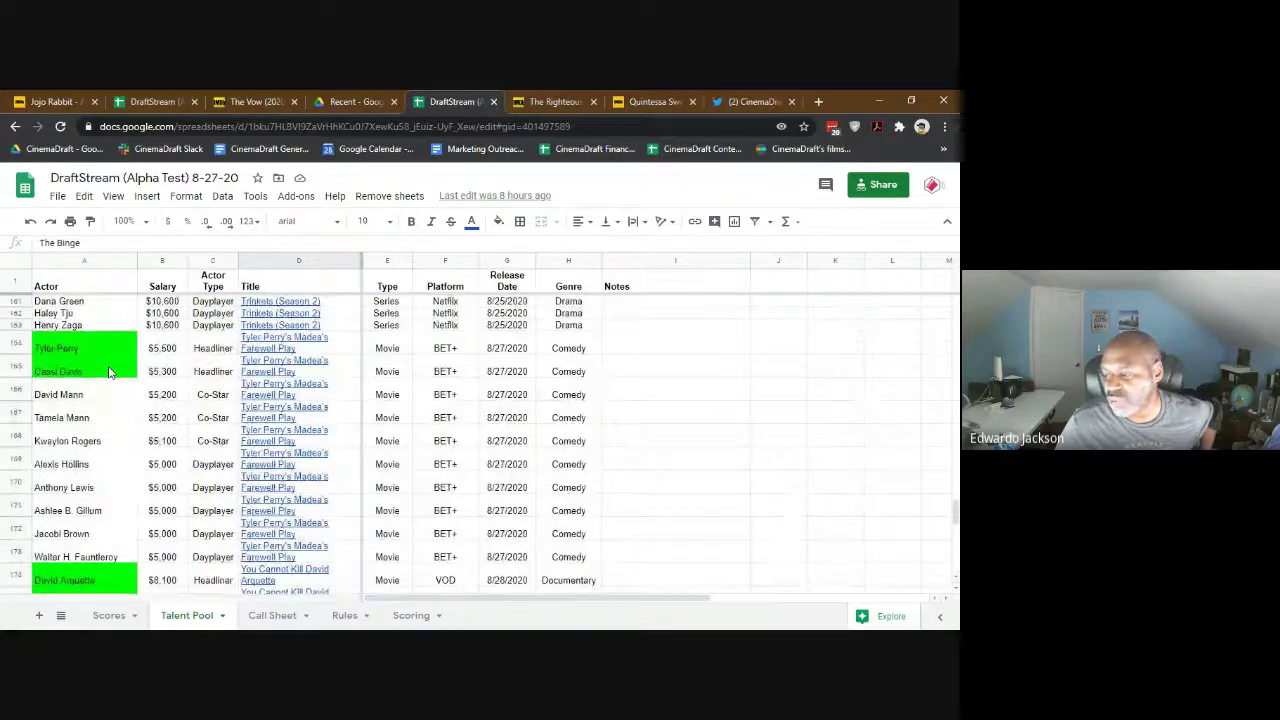
pyautogui.scroll(-3, 110, 373)
pyautogui.scroll(5, 110, 373)
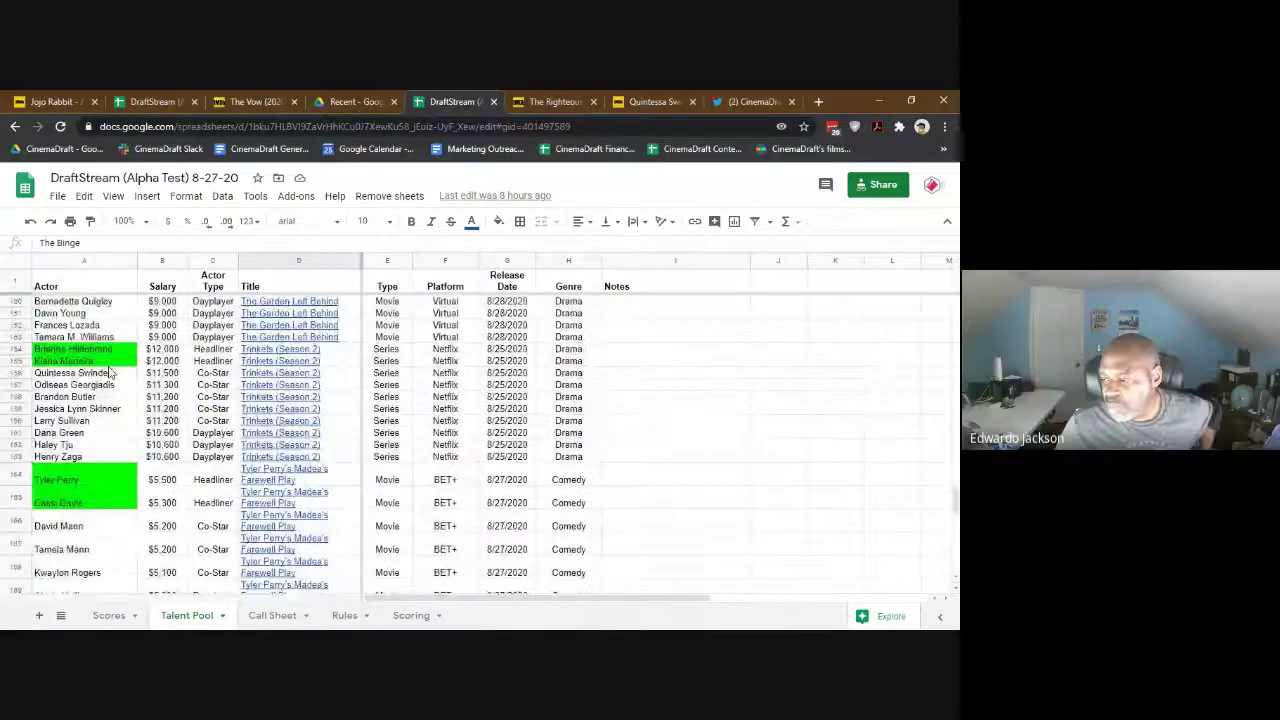
pyautogui.scroll(2, 110, 373)
pyautogui.scroll(5, 110, 373)
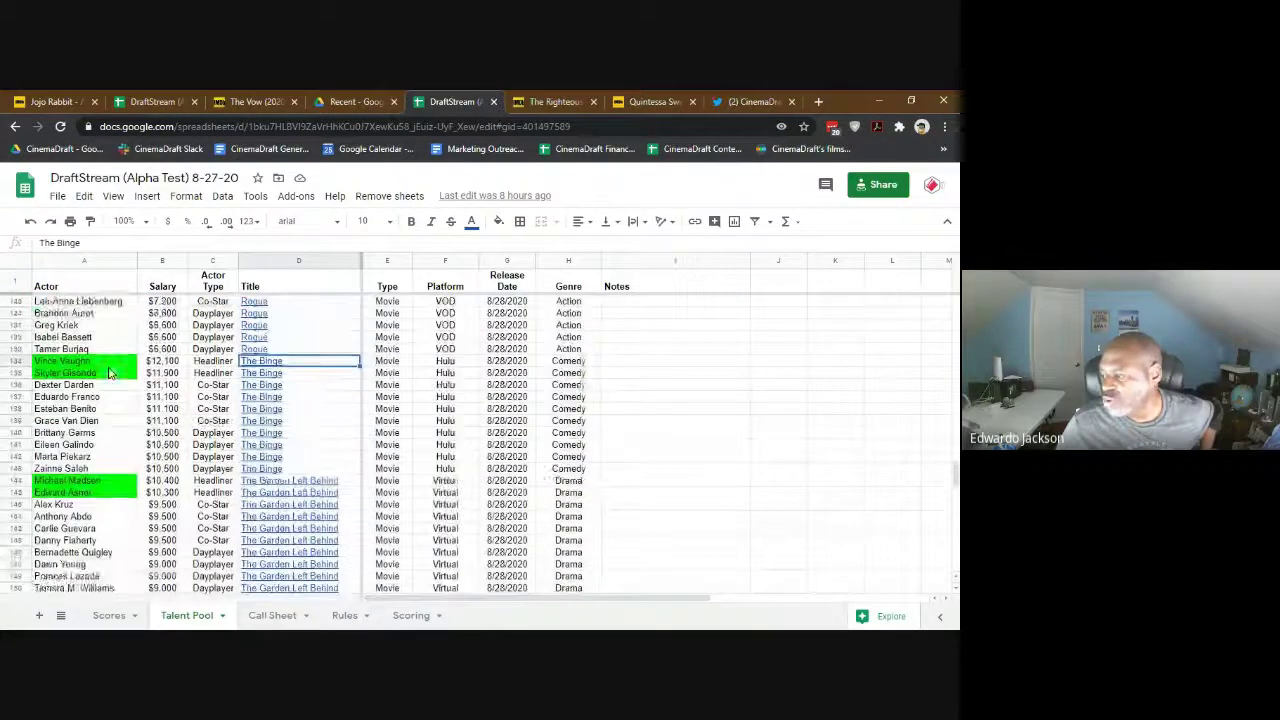
pyautogui.scroll(5, 110, 373)
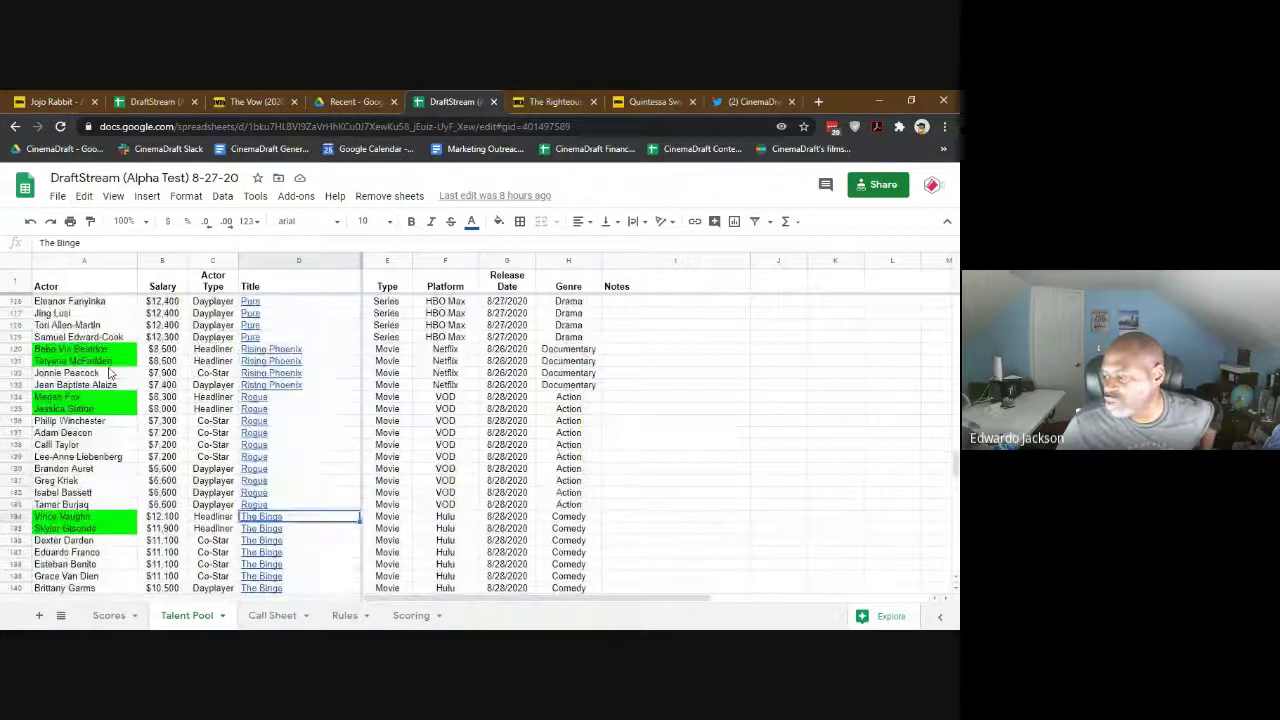
pyautogui.click(377, 387)
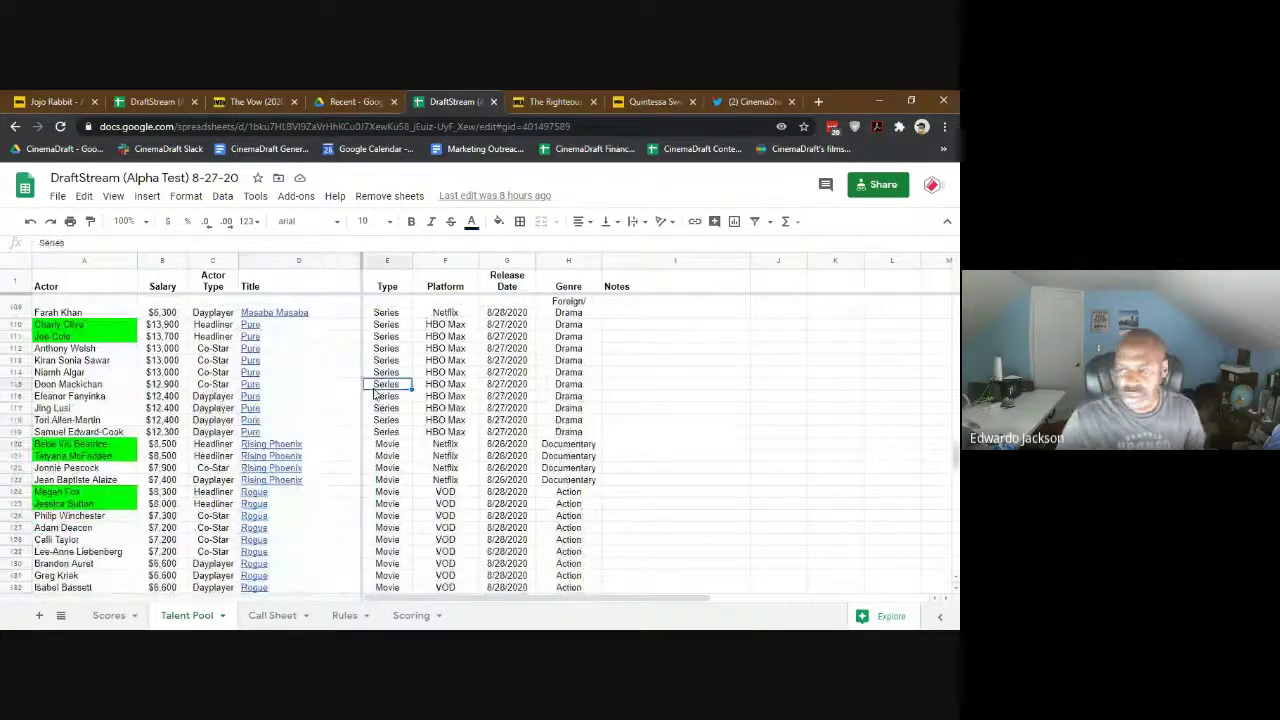
pyautogui.hotkey('ctrl', 'f')
pyautogui.write('chris')
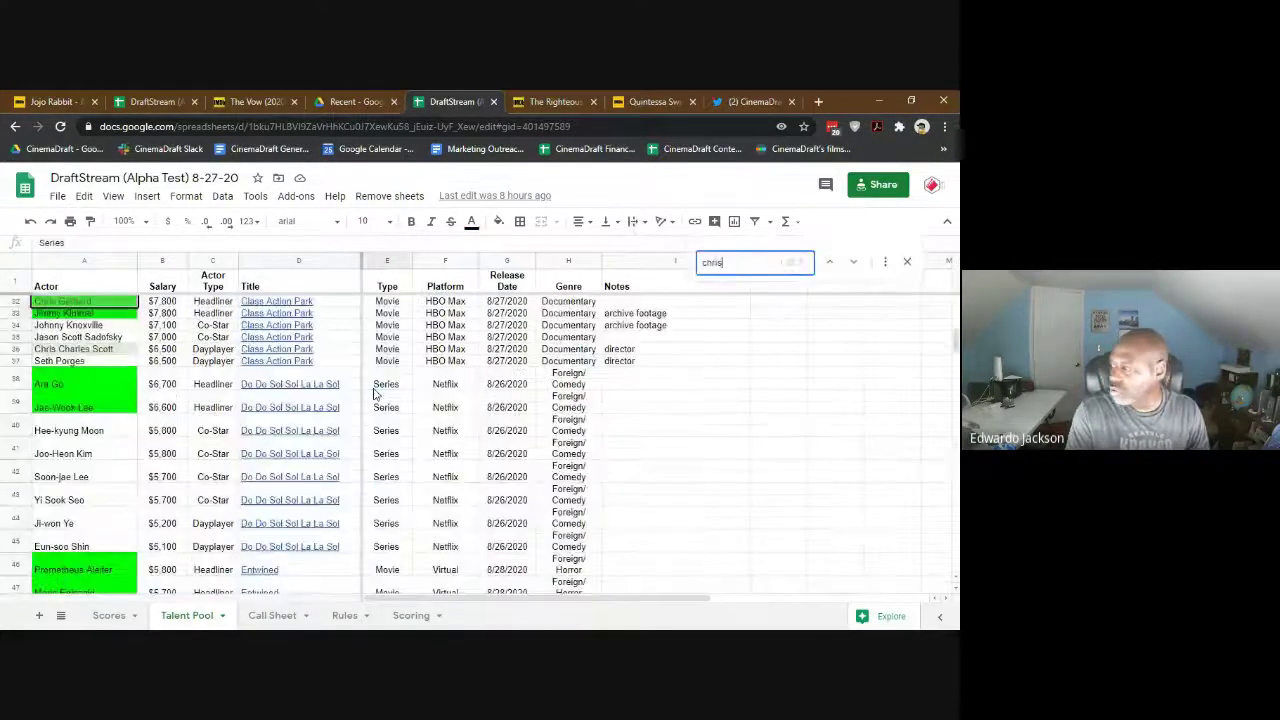
pyautogui.scroll(1, 278, 405)
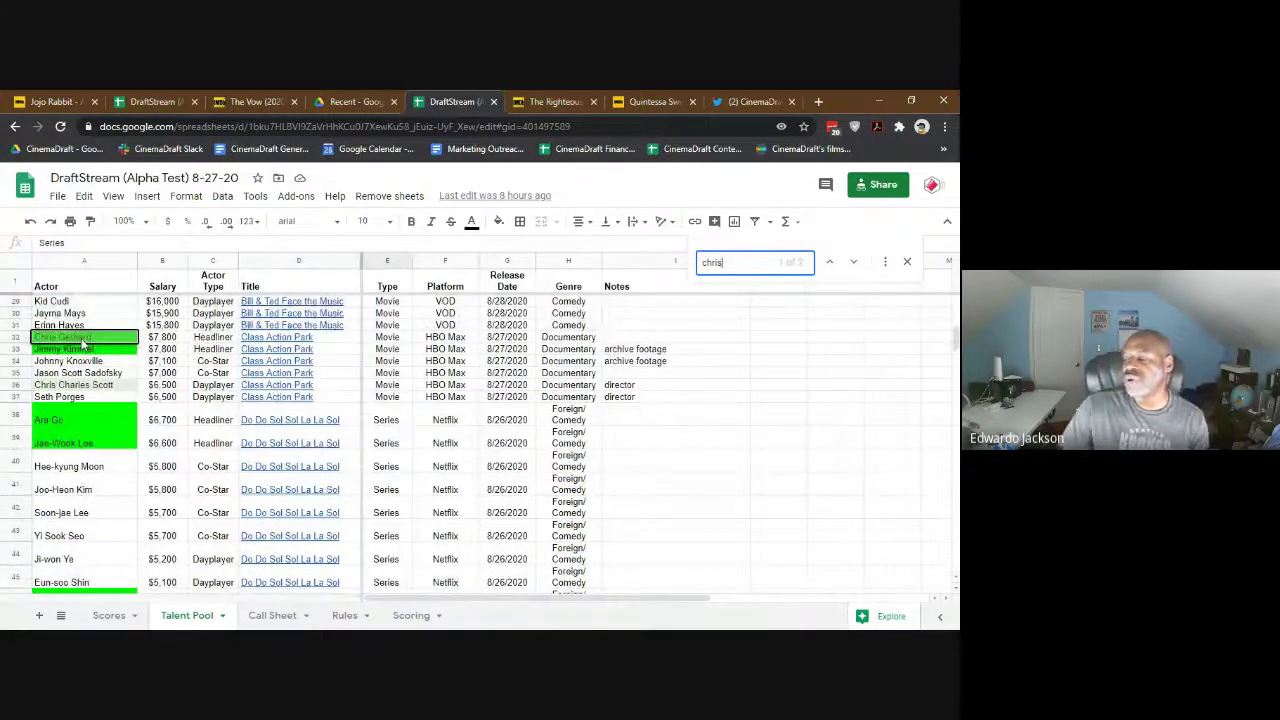
# Open the IMDb page linked to the Class Action Park title in Chris Gethard's row.
pyautogui.click(326, 341)
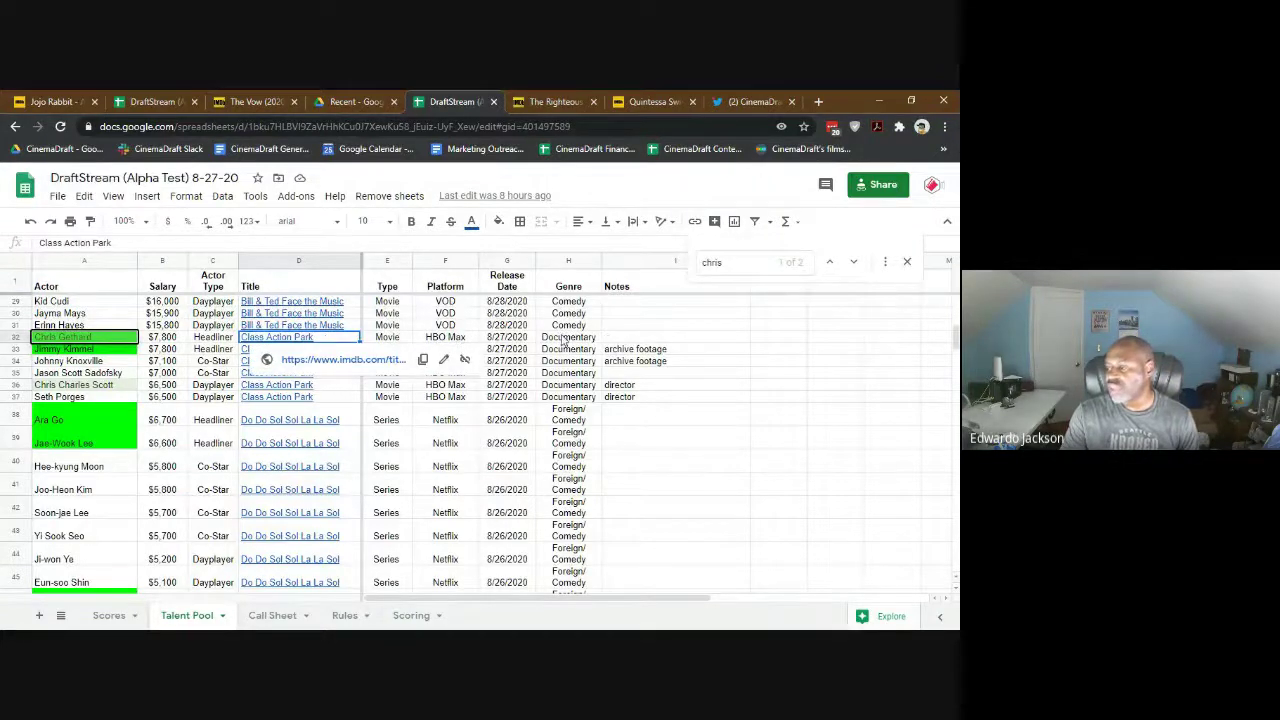
pyautogui.click(540, 420)
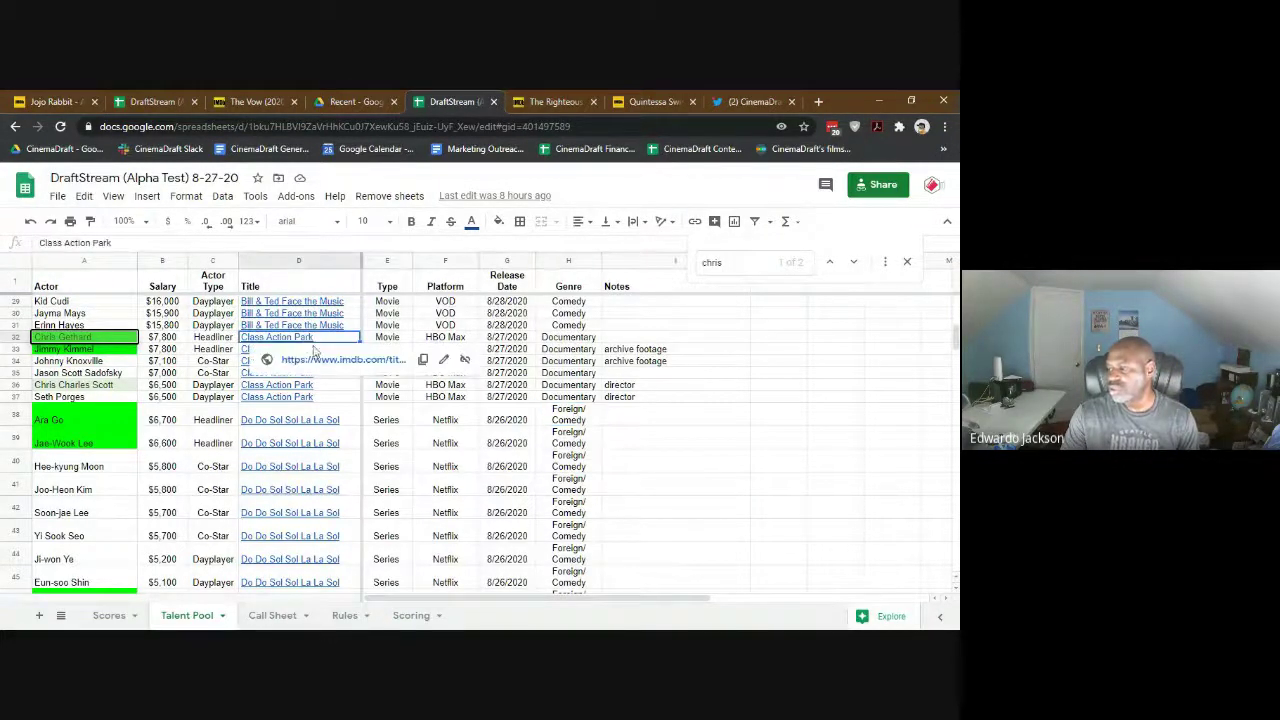
pyautogui.click(335, 367)
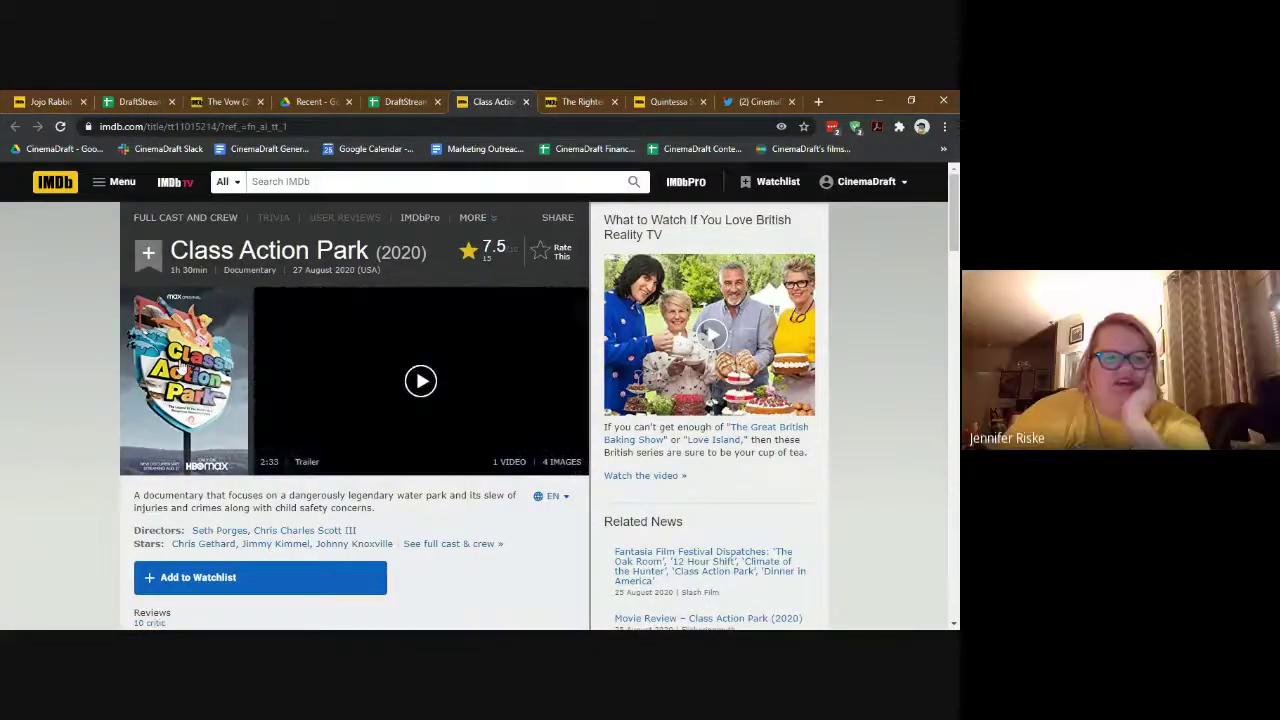
# View the Class Action Park poster, the title art after it and the cast photo before it, and return to the title page.
pyautogui.click(181, 368)
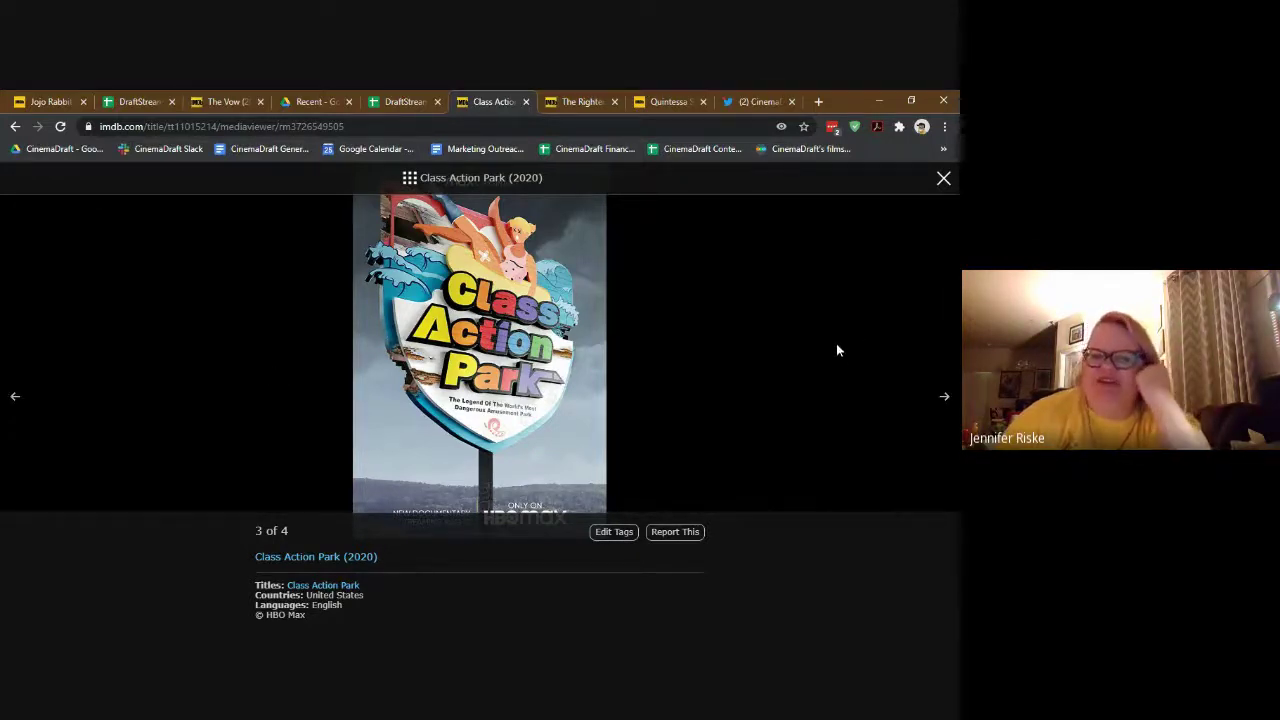
pyautogui.click(941, 398)
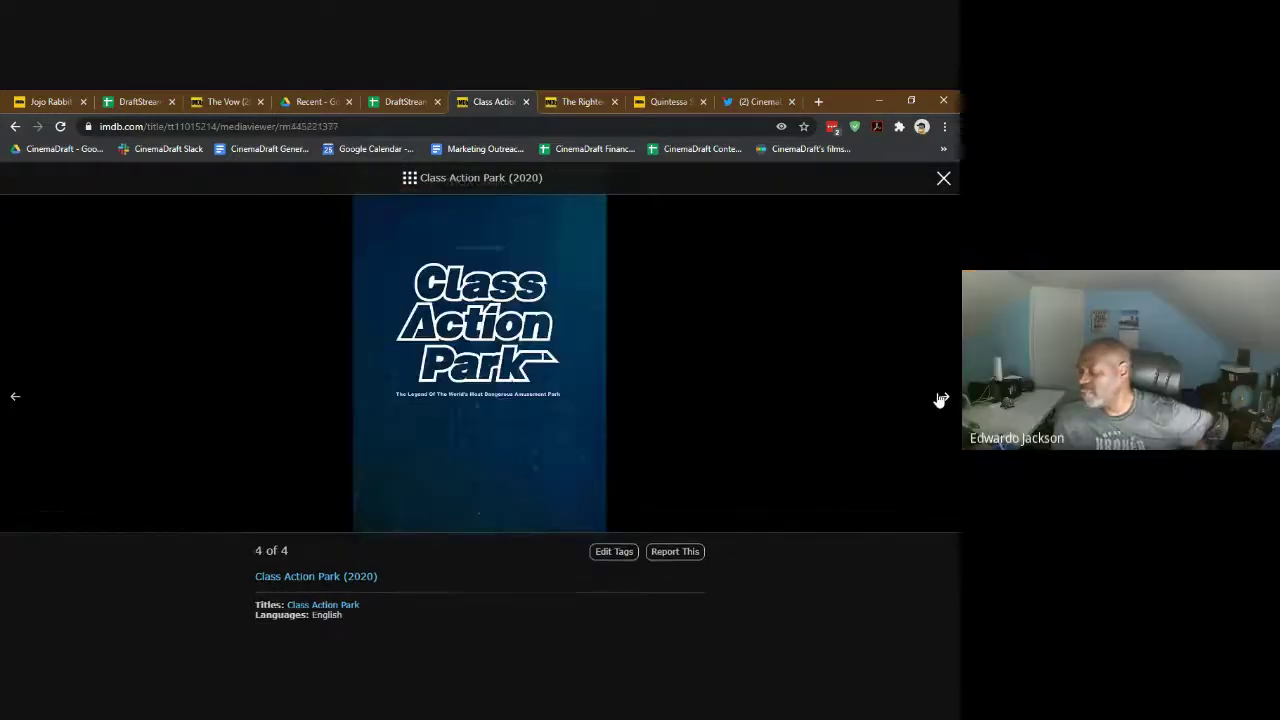
pyautogui.click(15, 396)
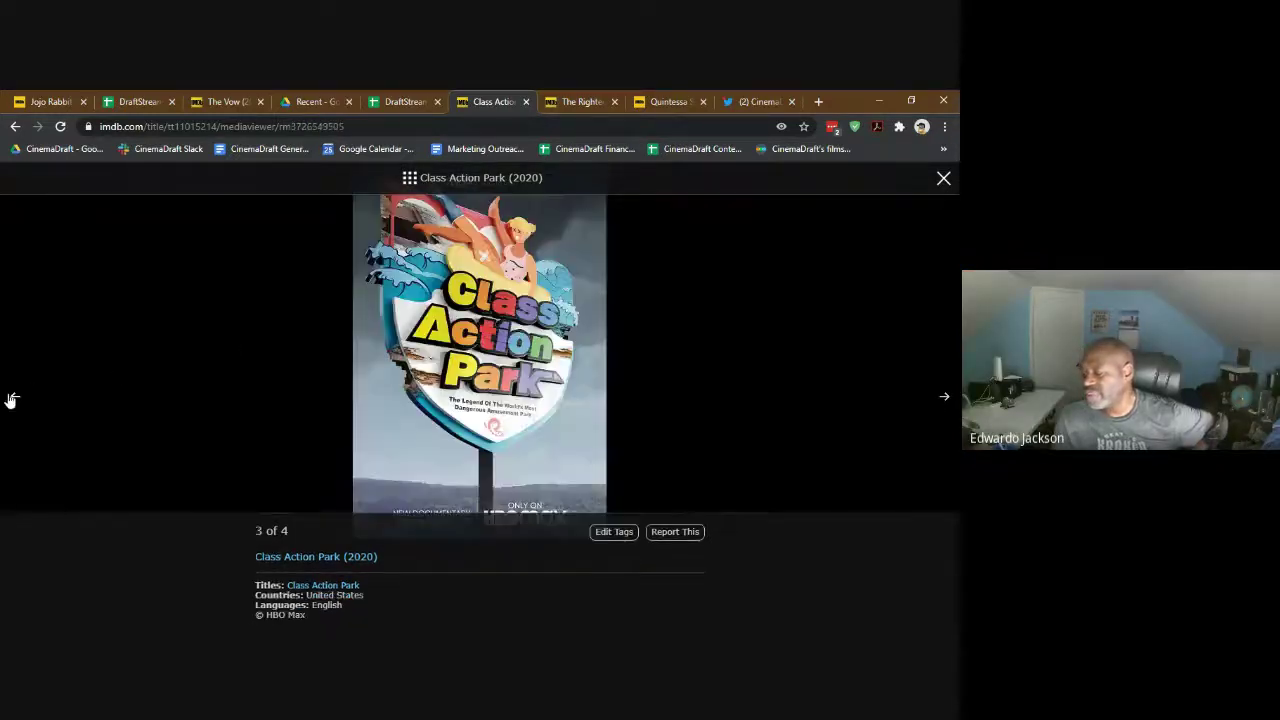
pyautogui.click(15, 396)
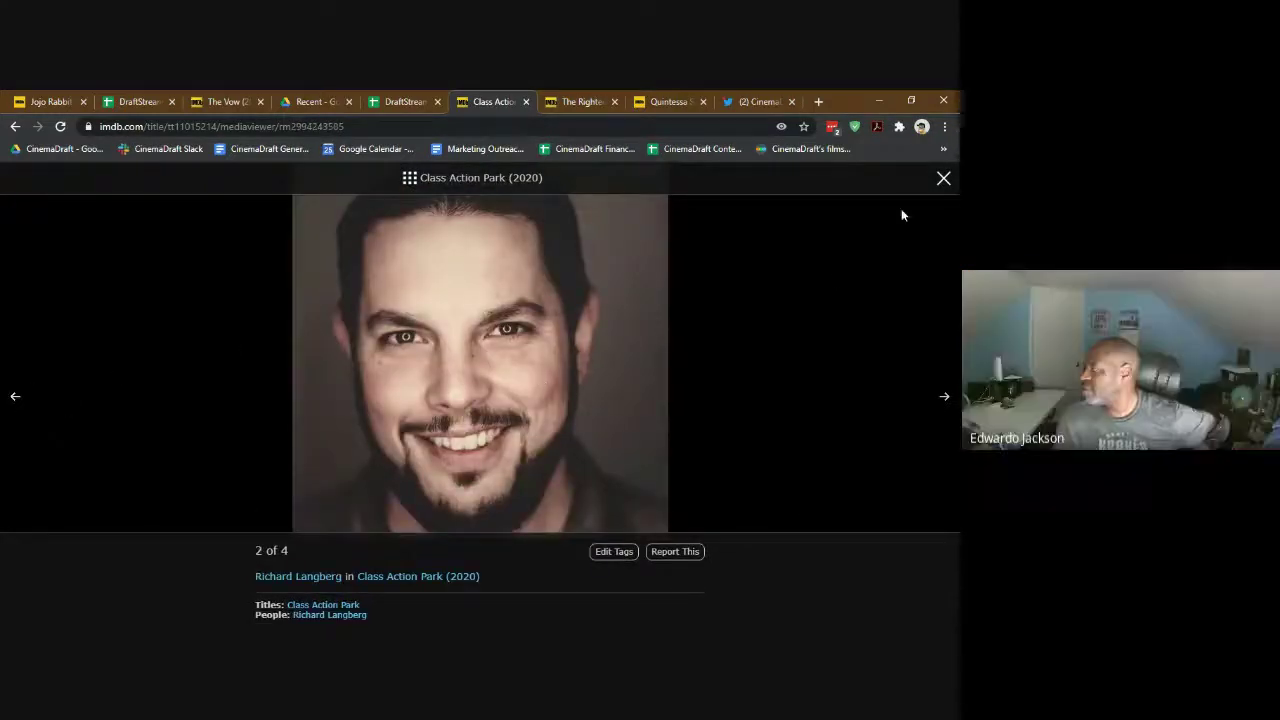
pyautogui.click(943, 180)
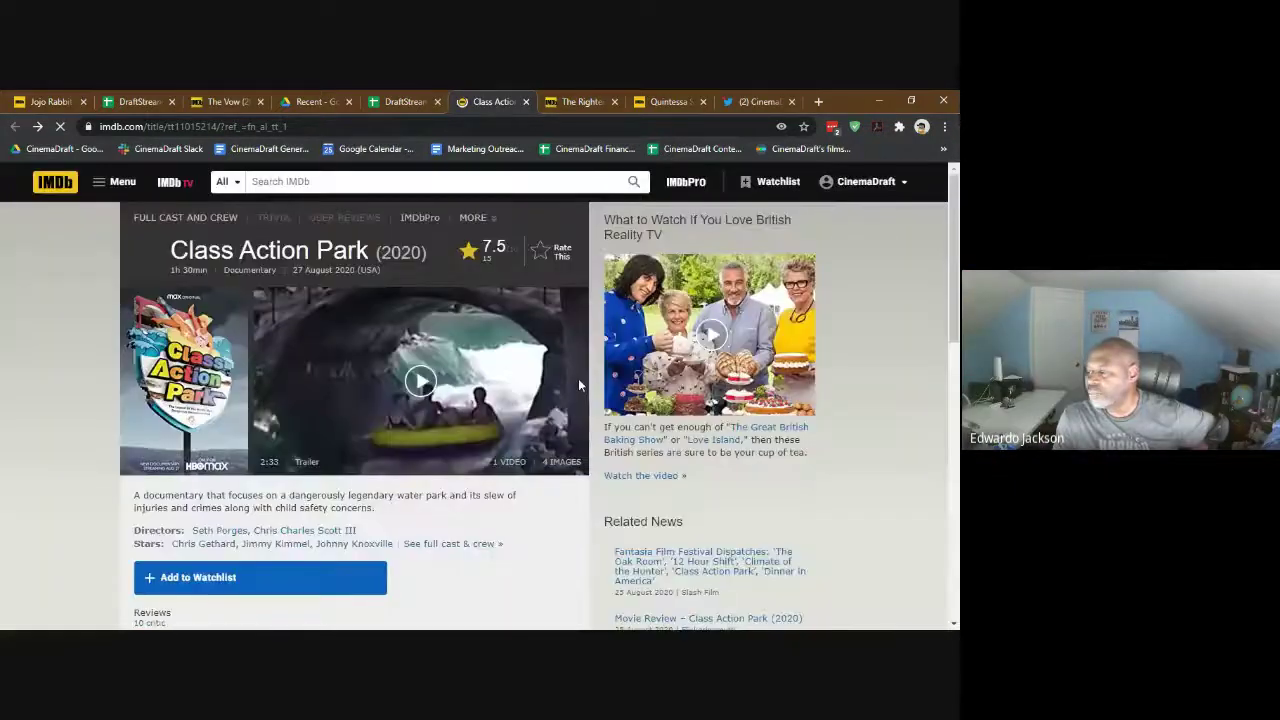
# Return to the 8-27-20 Talent Pool sheet and select Chris Gethard's salary.
pyautogui.hotkey('ctrl', 'shift', 'Tab')
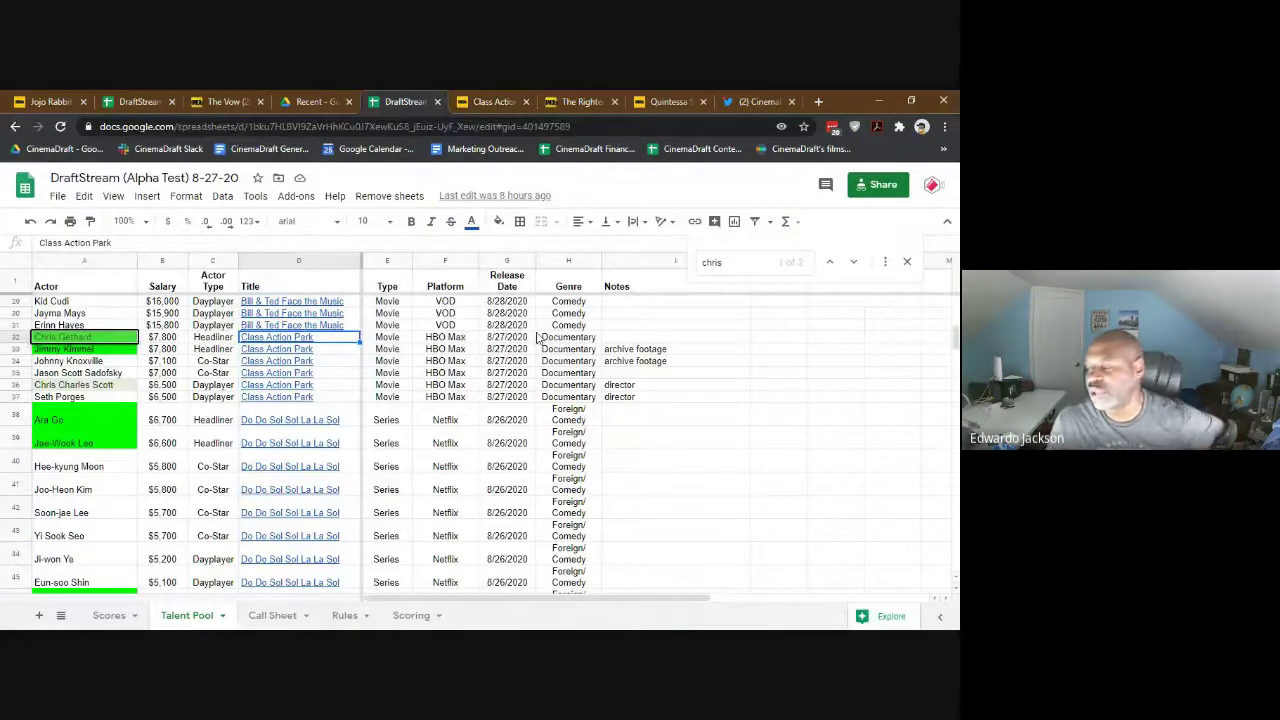
pyautogui.click(158, 339)
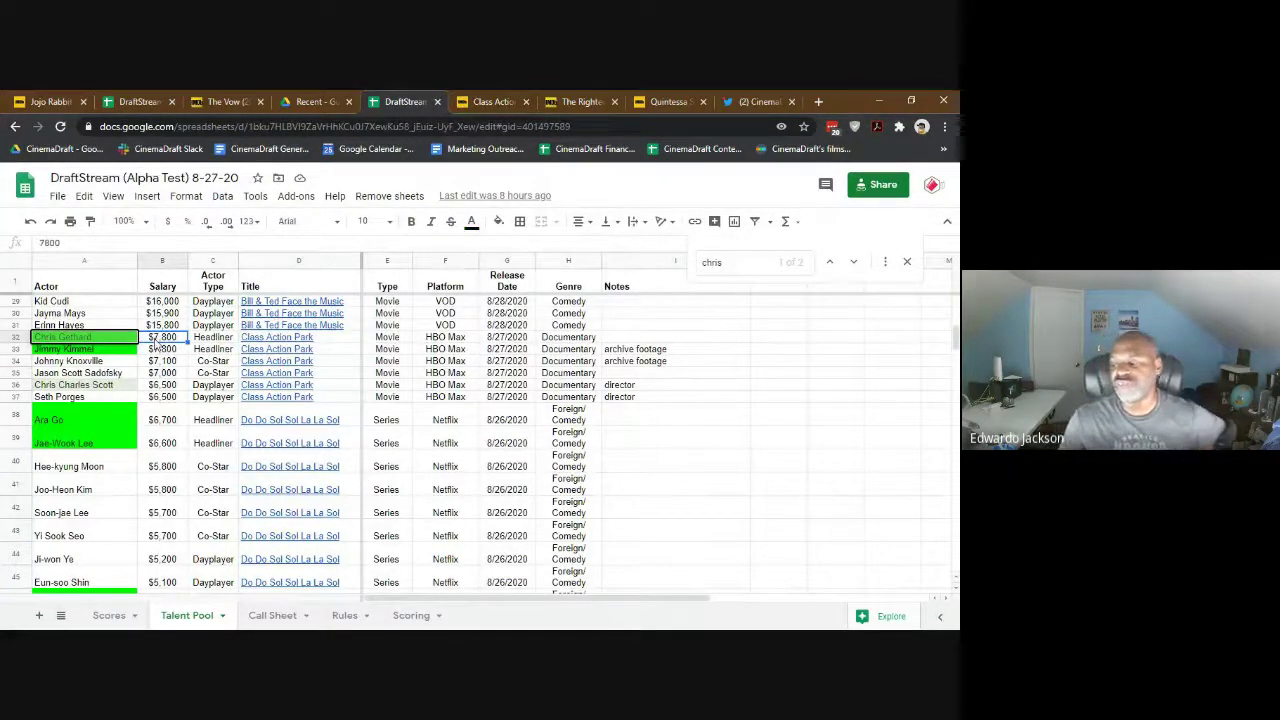